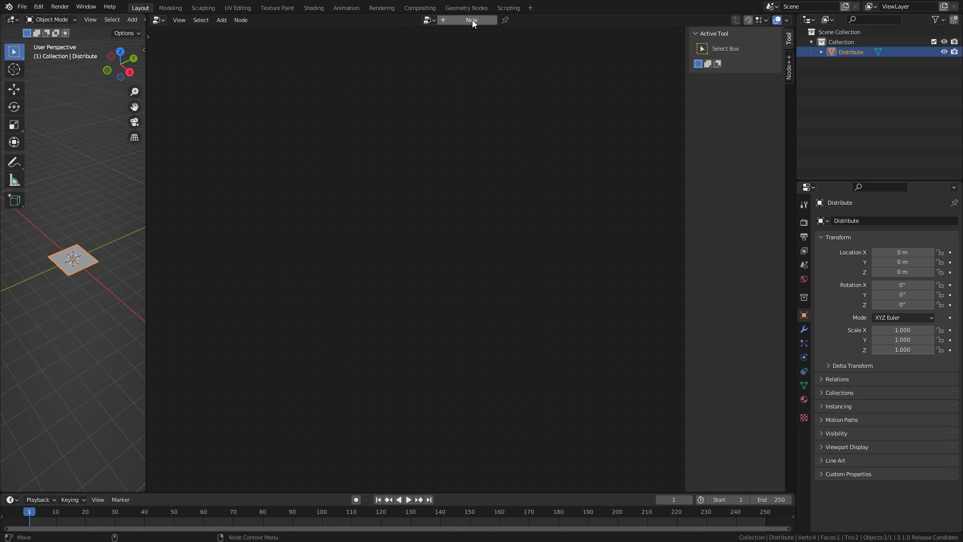
# - Create a new geometry node tree for the Distribute plane and name it Distribute
pyautogui.doubleClick(448, 20)
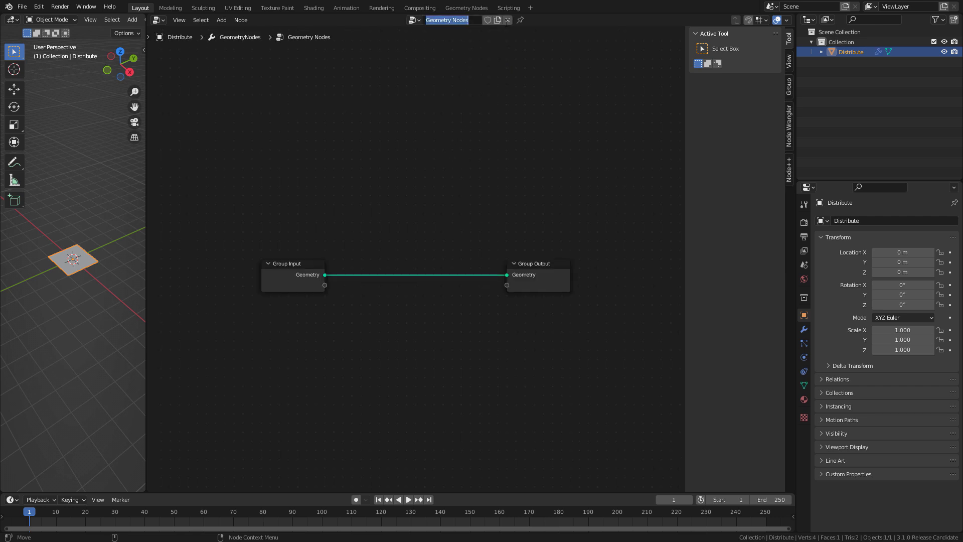
pyautogui.write('Distribute')
pyautogui.press('Return')
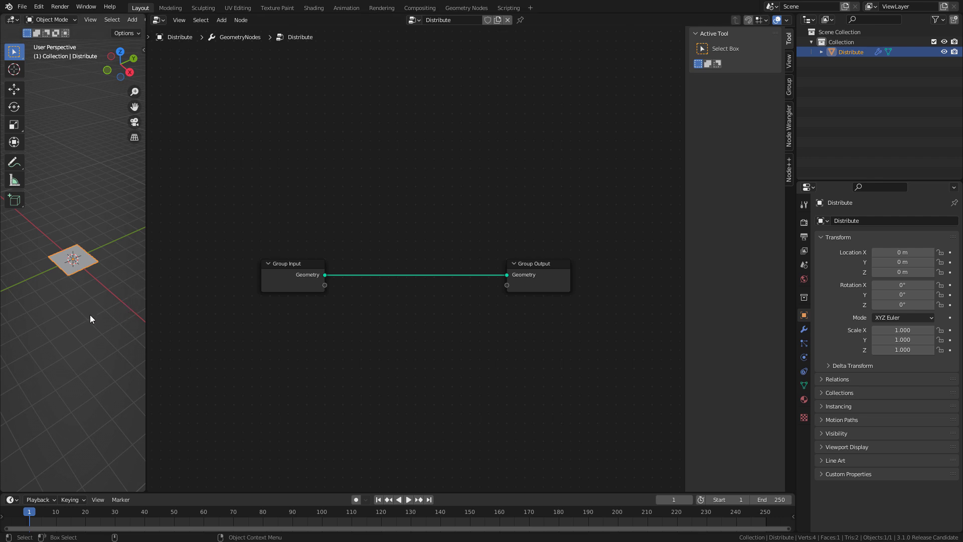
# - Add a torus mesh to the scene
pyautogui.click(103, 299)
pyautogui.hotkey('shift', 'a')
pyautogui.press('Escape')
pyautogui.hotkey('shift', 'a')
pyautogui.moveTo(91, 336)
pyautogui.moveTo(68, 319)
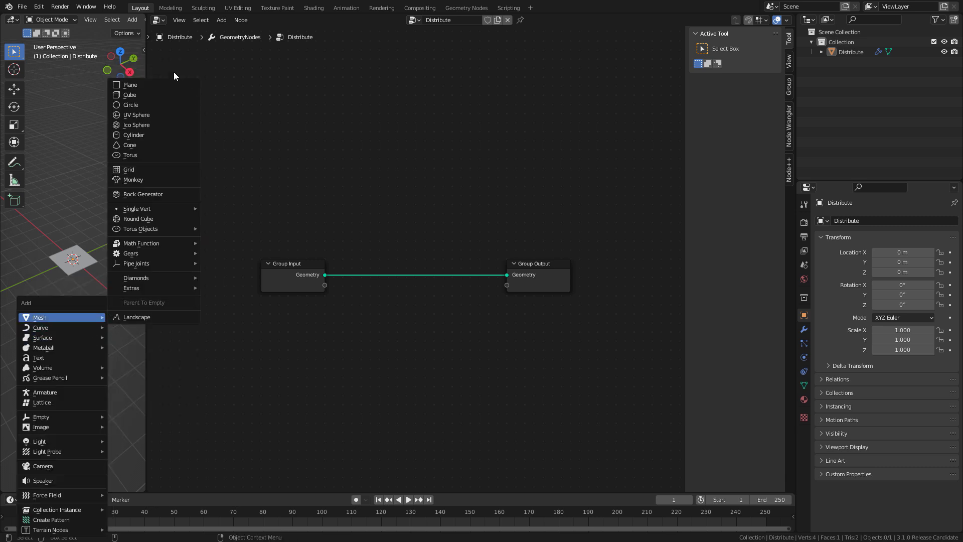
pyautogui.click(149, 155)
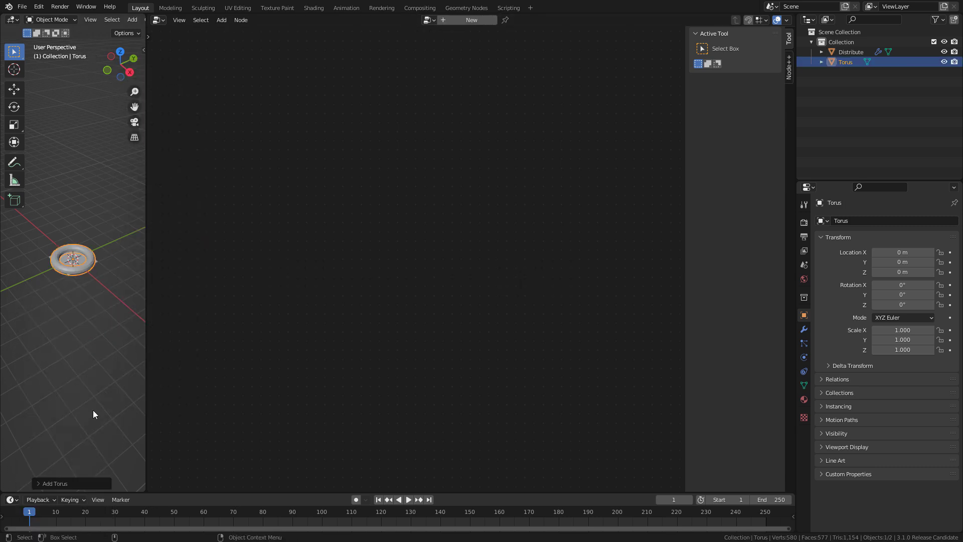
# - Set the new torus's minor radius to 0.5 m and its minor segments to 24
pyautogui.click(58, 482)
pyautogui.doubleClick(109, 392)
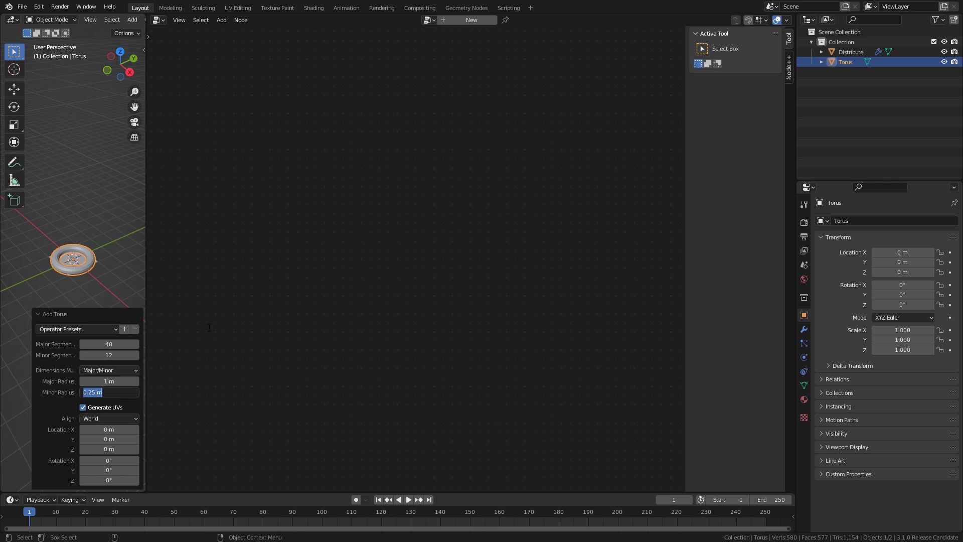
pyautogui.write('0.5')
pyautogui.press('Return')
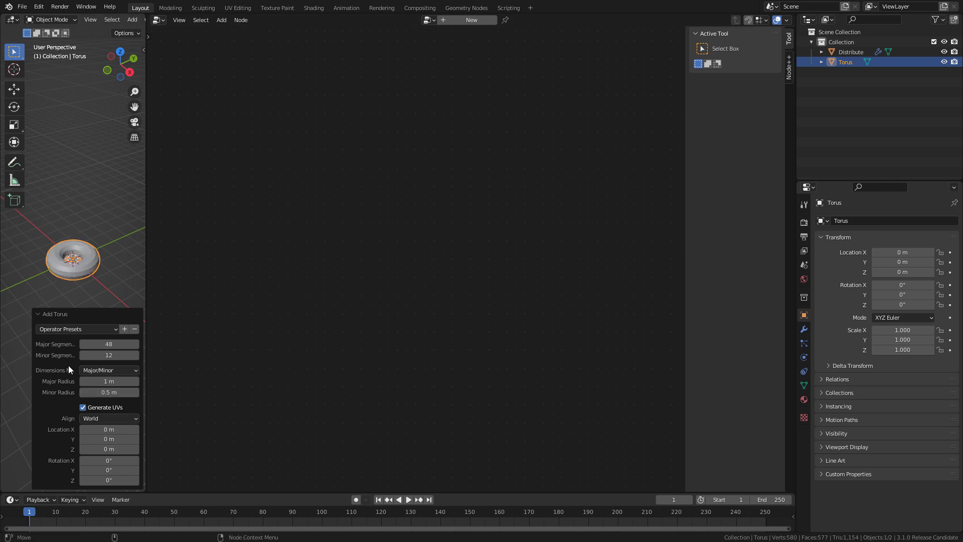
pyautogui.doubleClick(109, 354)
pyautogui.write('24')
pyautogui.press('Return')
pyautogui.click(115, 279)
pyautogui.scroll(4, 97, 263)
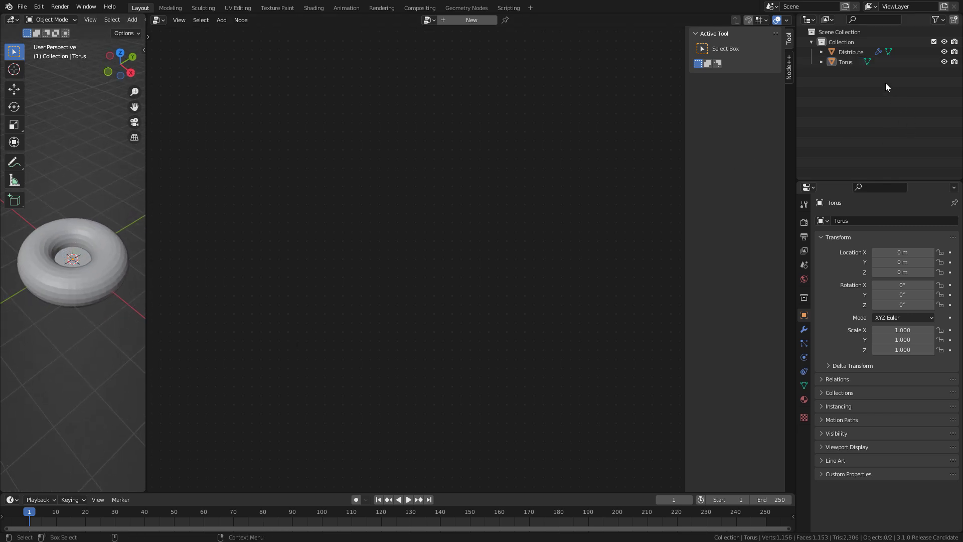
# - Bring the Torus into the Distribute node tree as an Object Info node and hide the torus object in the viewport
pyautogui.click(851, 53)
pyautogui.click(846, 62)
pyautogui.moveTo(846, 63); pyautogui.dragTo(299, 340)
pyautogui.click(289, 330)
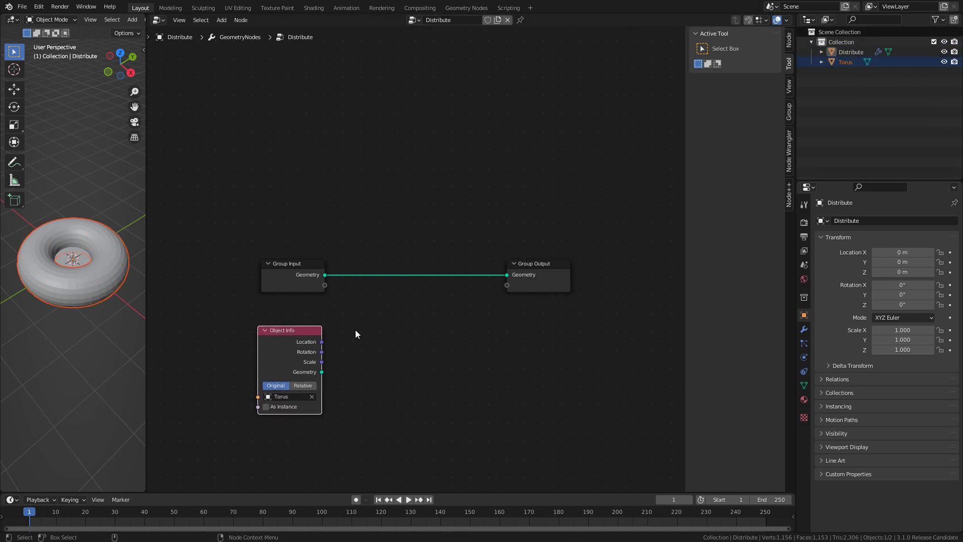
pyautogui.click(949, 61)
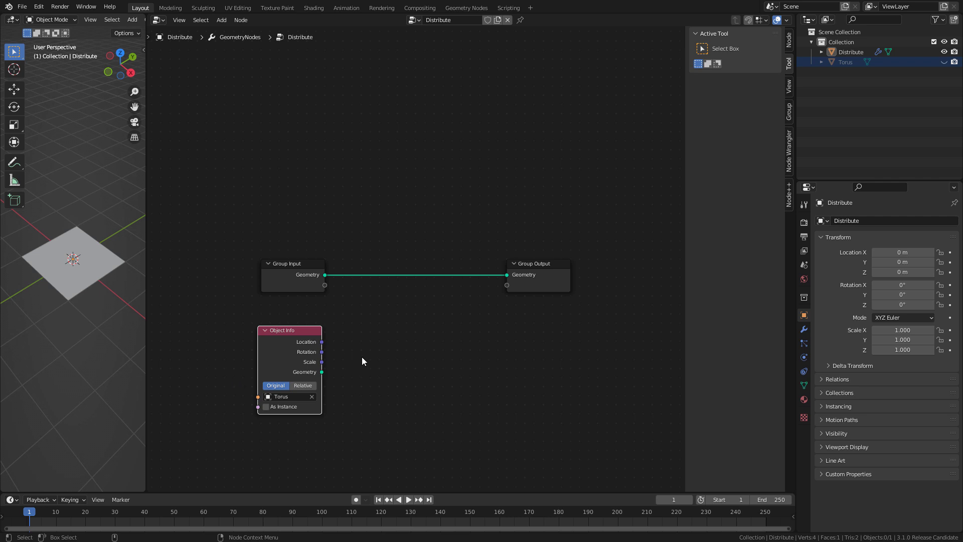
# - Connect the torus geometry to the Group Output and insert a Bounding Box node on that link
pyautogui.moveTo(322, 371); pyautogui.dragTo(512, 274)
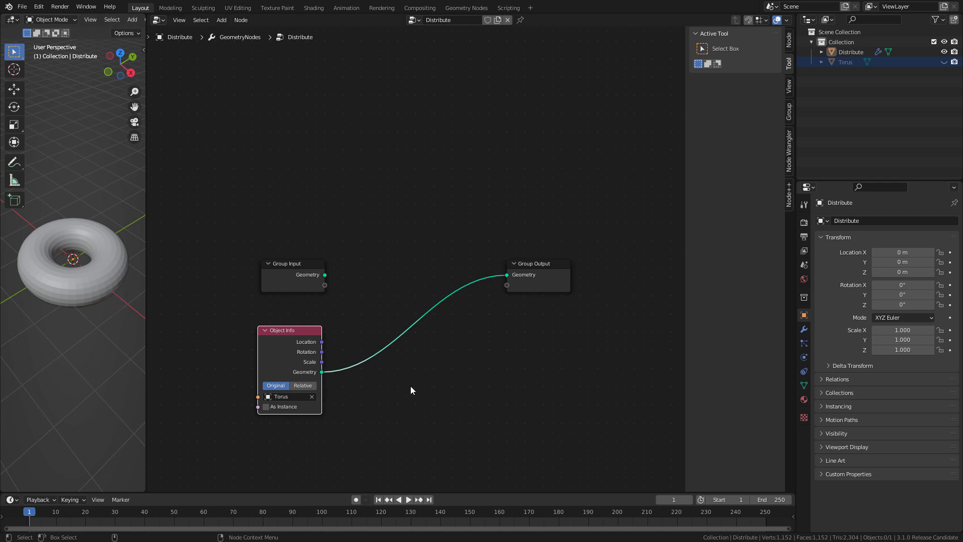
pyautogui.click(409, 373)
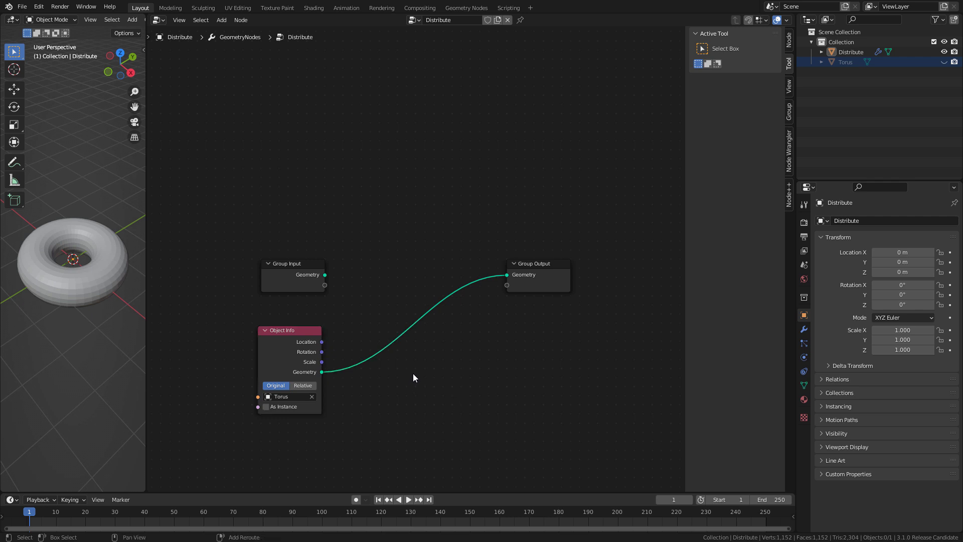
pyautogui.hotkey('shift', 'a')
pyautogui.click(358, 227)
pyautogui.write('bound')
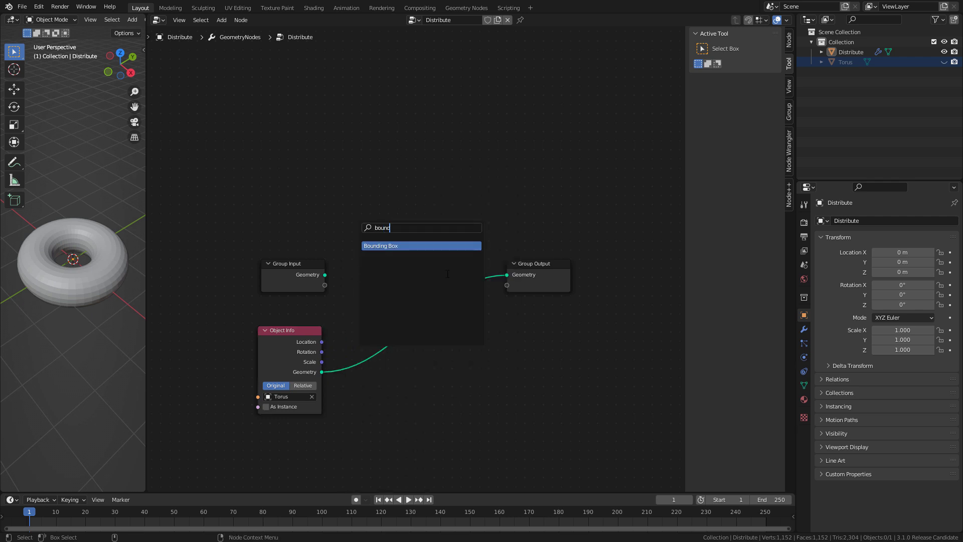
pyautogui.press('Return')
pyautogui.click(404, 382)
pyautogui.moveTo(419, 375); pyautogui.dragTo(386, 355)
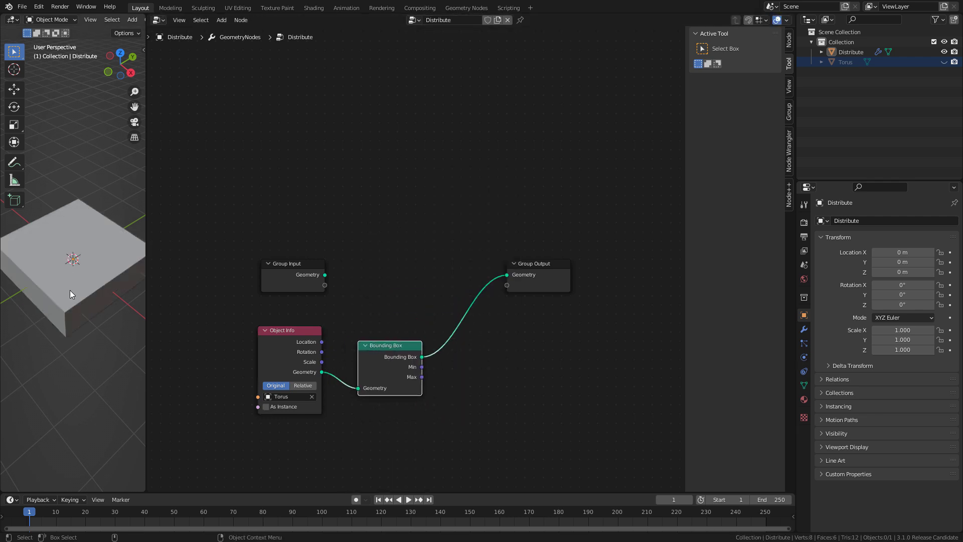
# - Add a Vector Math node set to Subtract that subtracts the bounding box's Min from its Max
pyautogui.click(469, 400)
pyautogui.hotkey('shift', 'a')
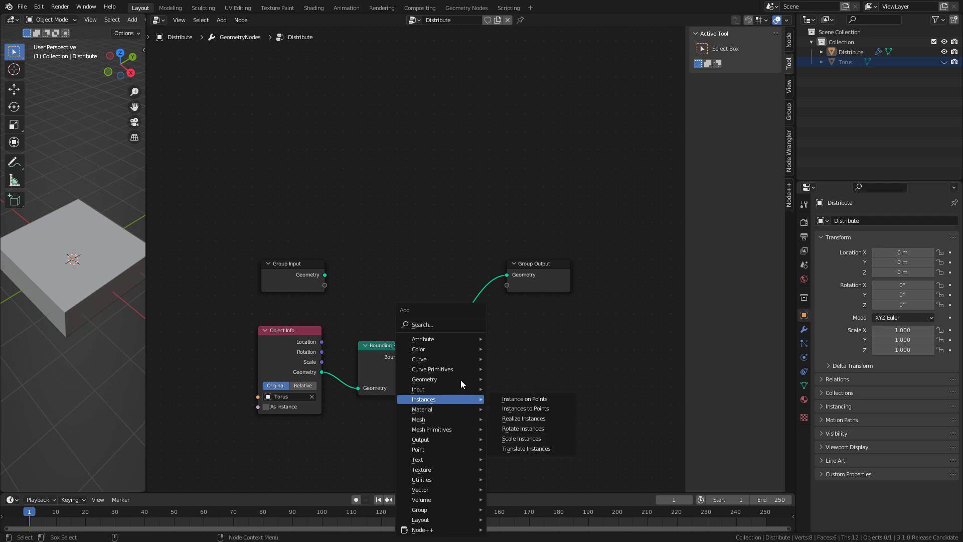
pyautogui.click(439, 323)
pyautogui.write('vec')
pyautogui.click(470, 352)
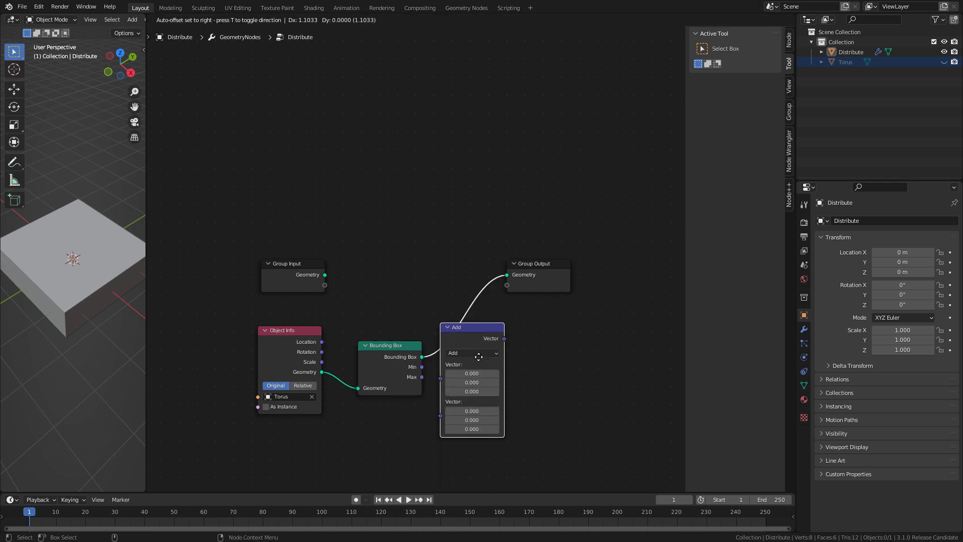
pyautogui.click(507, 349)
pyautogui.click(505, 349)
pyautogui.click(512, 368)
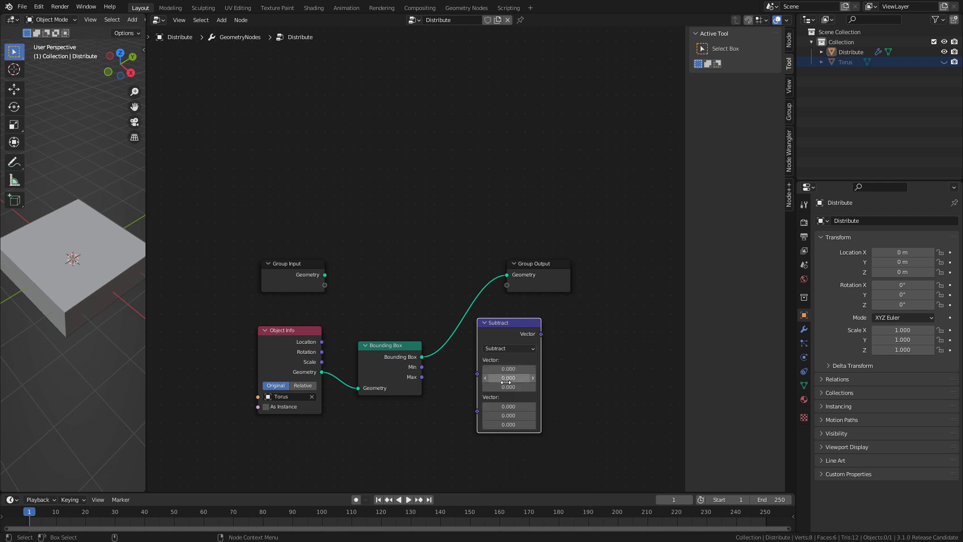
pyautogui.moveTo(422, 367); pyautogui.dragTo(479, 370)
pyautogui.moveTo(507, 368); pyautogui.dragTo(490, 379)
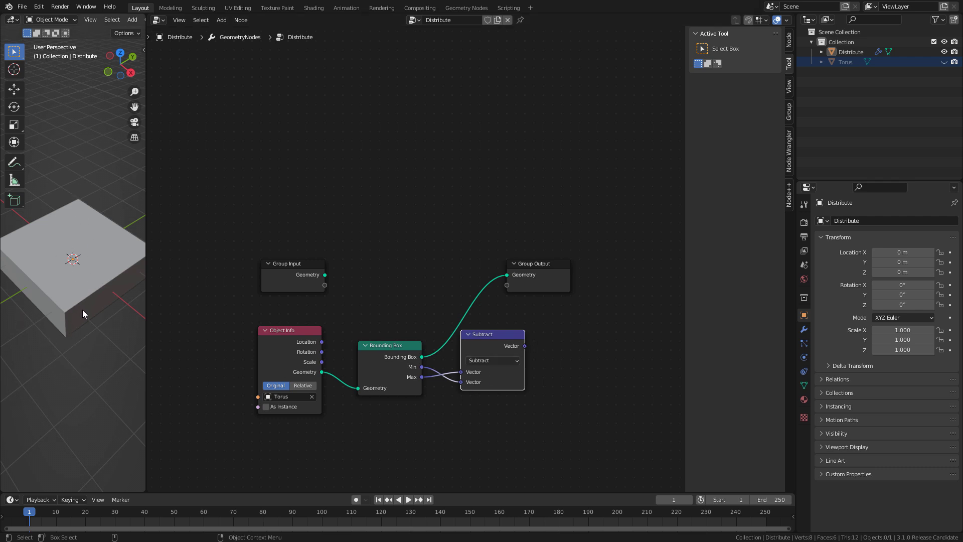
# - Add a Separate XYZ node and feed the Subtract result into its vector input
pyautogui.hotkey('shift', 'a')
pyautogui.click(431, 325)
pyautogui.write('sep')
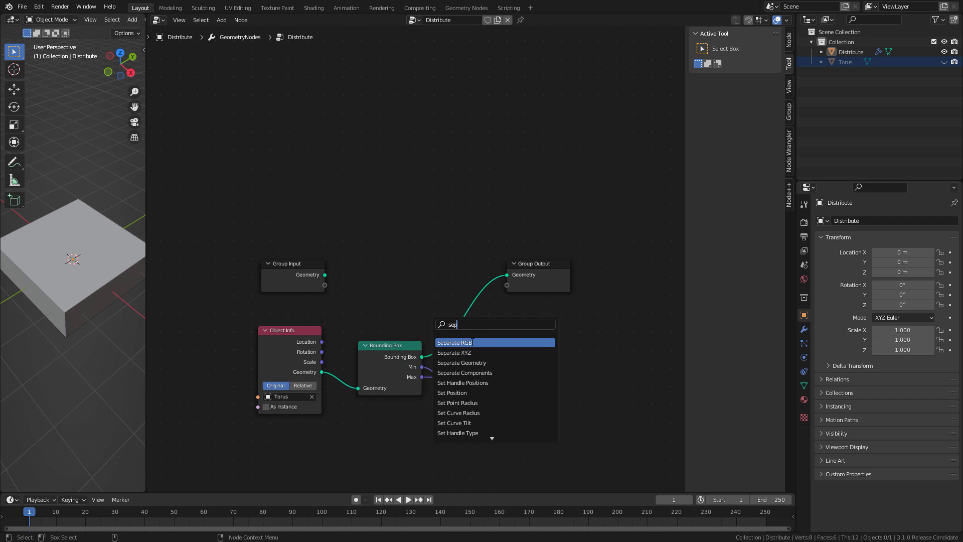
pyautogui.click(493, 354)
pyautogui.moveTo(520, 351); pyautogui.dragTo(542, 384)
pyautogui.moveTo(578, 330); pyautogui.dragTo(573, 346)
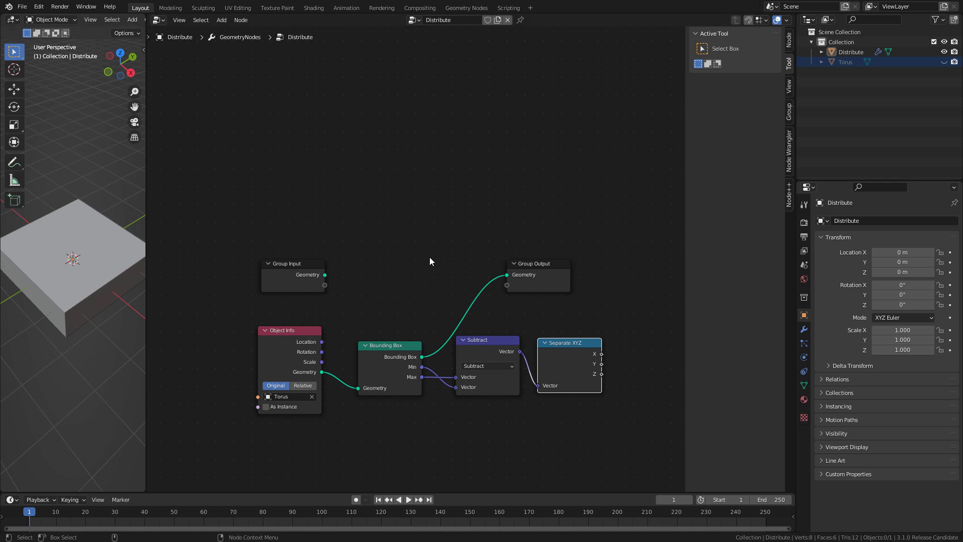
# - Add a Value node above the graph and label it "points size"
pyautogui.hotkey('shift', 'a')
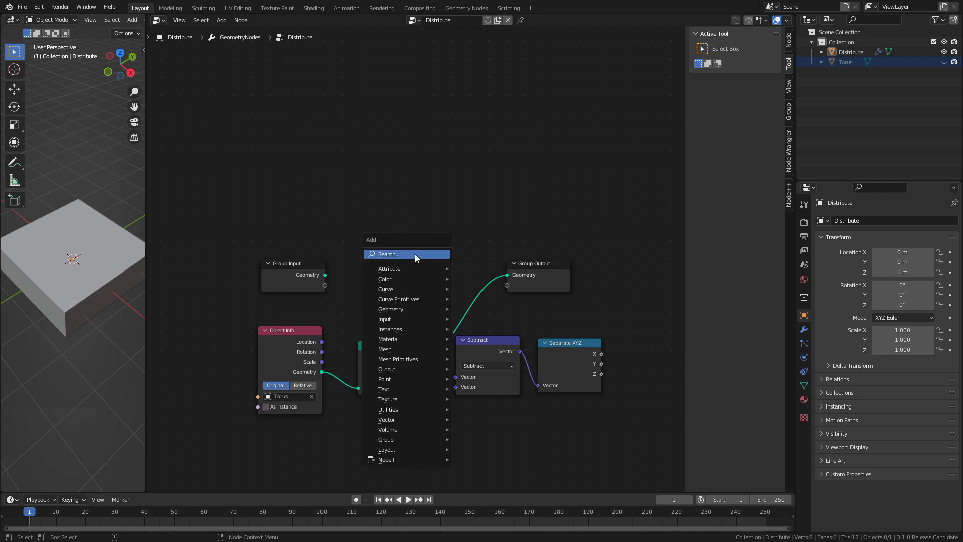
pyautogui.click(413, 254)
pyautogui.write('valu')
pyautogui.press('Return')
pyautogui.click(386, 202)
pyautogui.click(789, 40)
pyautogui.click(738, 79)
pyautogui.write('point')
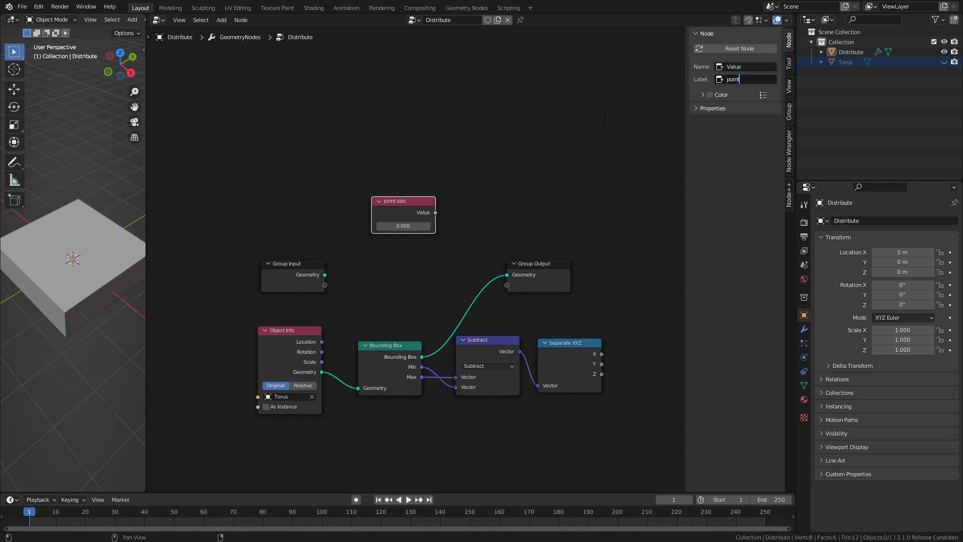
pyautogui.write('s size')
pyautogui.press('Return')
# - Set the points size value to 0.1 and place the node above the Separate XYZ node
pyautogui.moveTo(394, 201); pyautogui.dragTo(377, 201)
pyautogui.doubleClick(386, 225)
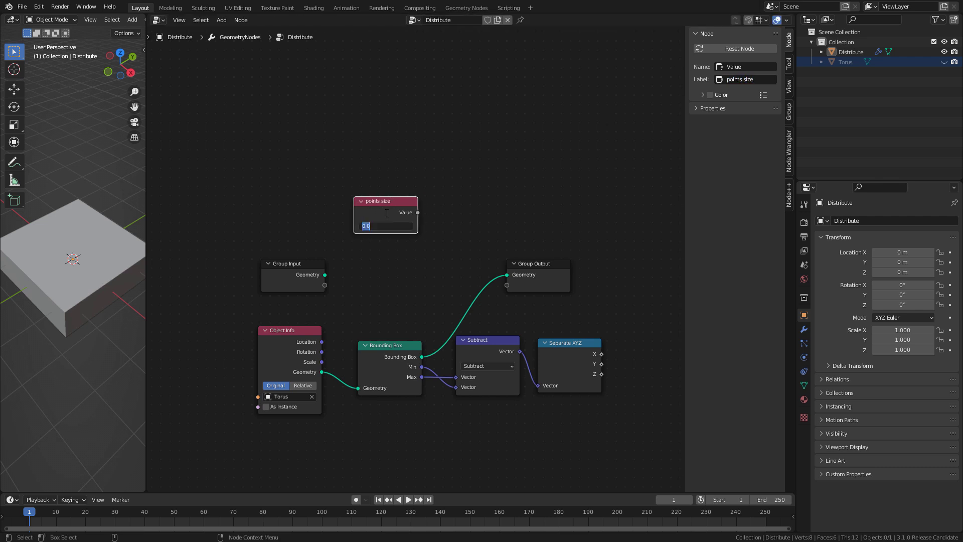
pyautogui.write('.1')
pyautogui.press('Return')
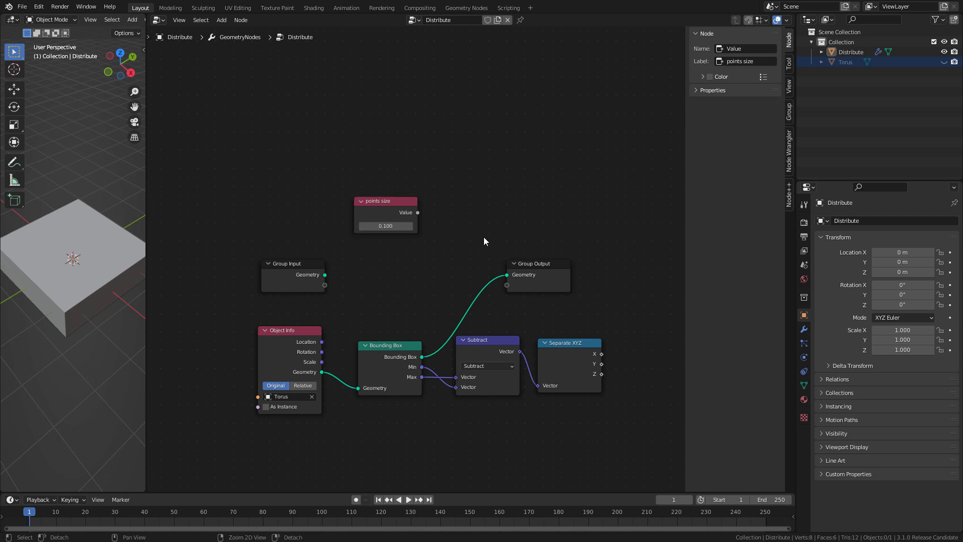
pyautogui.moveTo(494, 322); pyautogui.dragTo(442, 260, button='middle')
pyautogui.moveTo(346, 144); pyautogui.dragTo(535, 158)
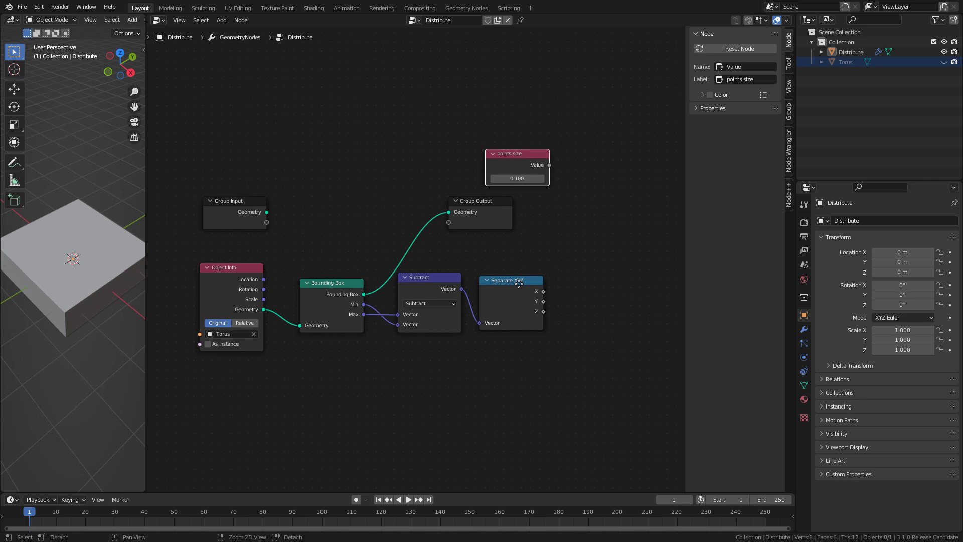
pyautogui.moveTo(535, 285); pyautogui.dragTo(408, 273, button='middle')
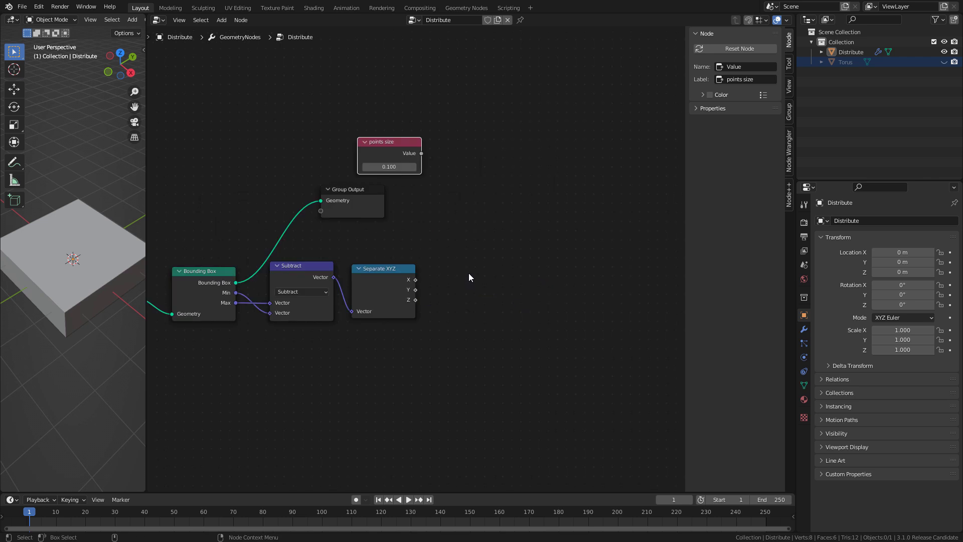
# - Add a Math node set to Divide that divides the separated X component by the points size value
pyautogui.click(489, 243)
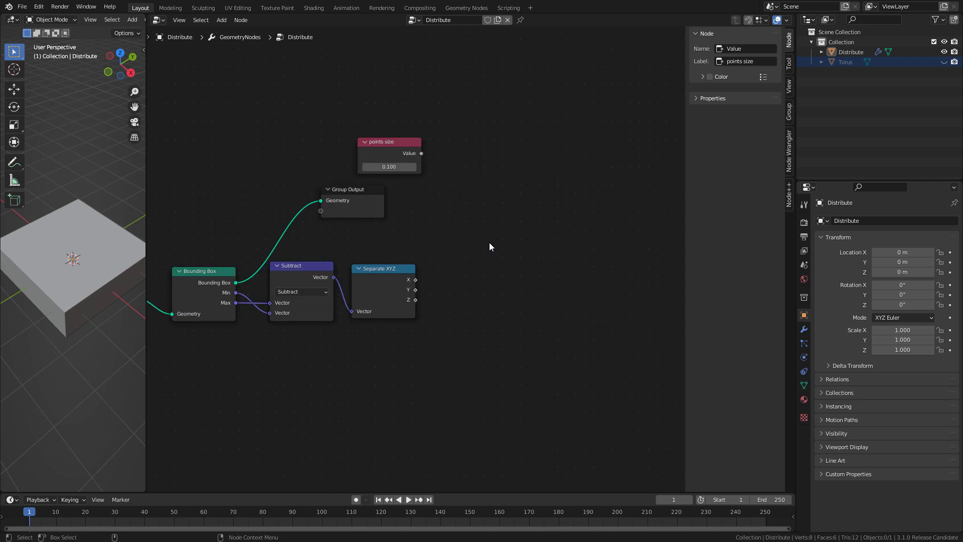
pyautogui.hotkey('shift', 'a')
pyautogui.click(492, 233)
pyautogui.write('math')
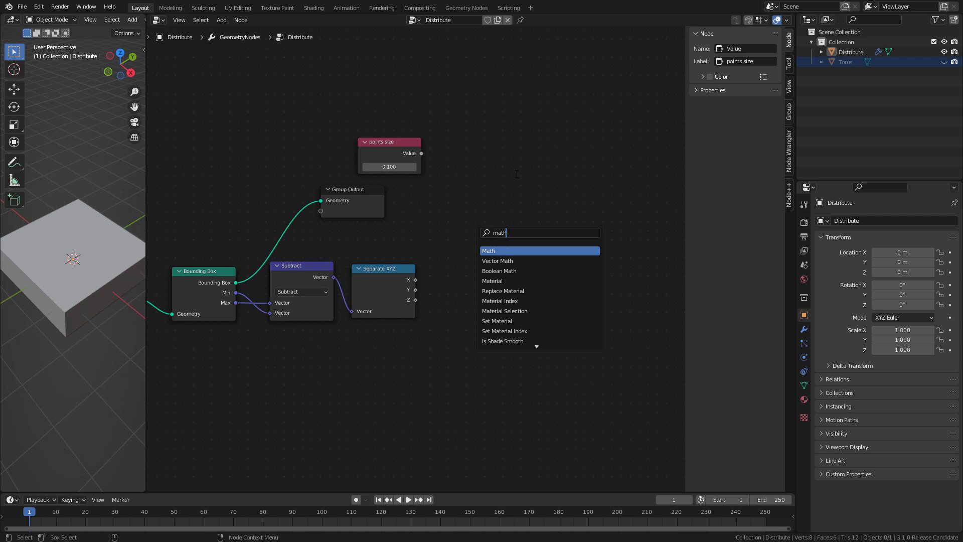
pyautogui.click(508, 249)
pyautogui.click(482, 213)
pyautogui.click(489, 219)
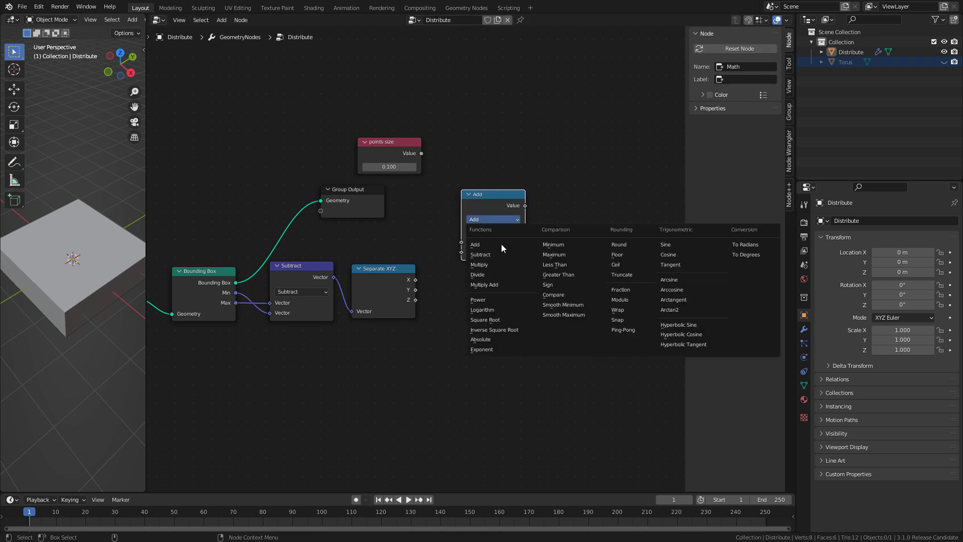
pyautogui.click(508, 274)
pyautogui.moveTo(417, 279); pyautogui.dragTo(462, 243)
pyautogui.moveTo(422, 152); pyautogui.dragTo(462, 253)
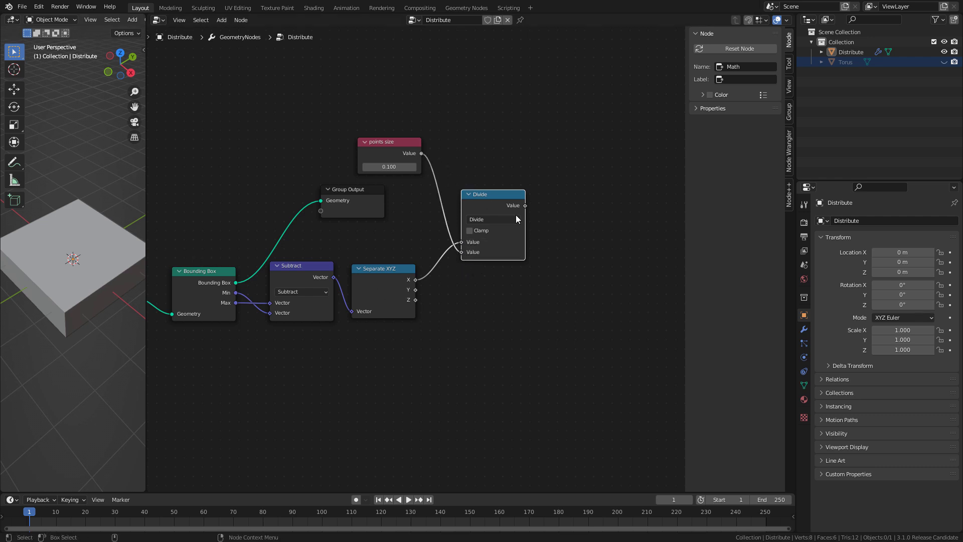
# - Widen the 3D viewport area, split it horizontally and turn the upper part into a Spreadsheet editor
pyautogui.moveTo(146, 74); pyautogui.dragTo(194, 65)
pyautogui.moveTo(192, 16); pyautogui.dragTo(150, 218)
pyautogui.click(12, 19)
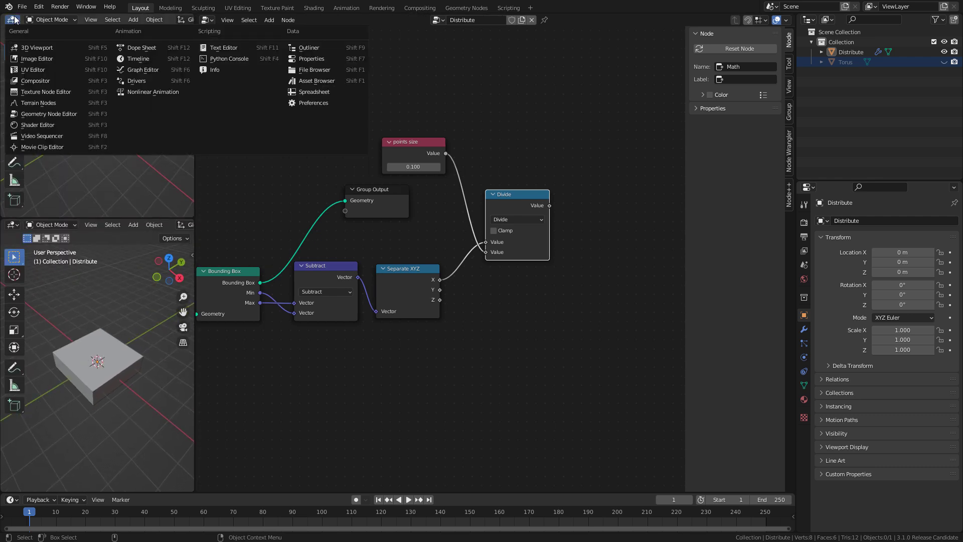
pyautogui.click(317, 89)
# - Add a Viewer node fed by the bounding box geometry and the Divide result, and set the spreadsheet to show the Viewer Node
pyautogui.hotkey('shift', 'a')
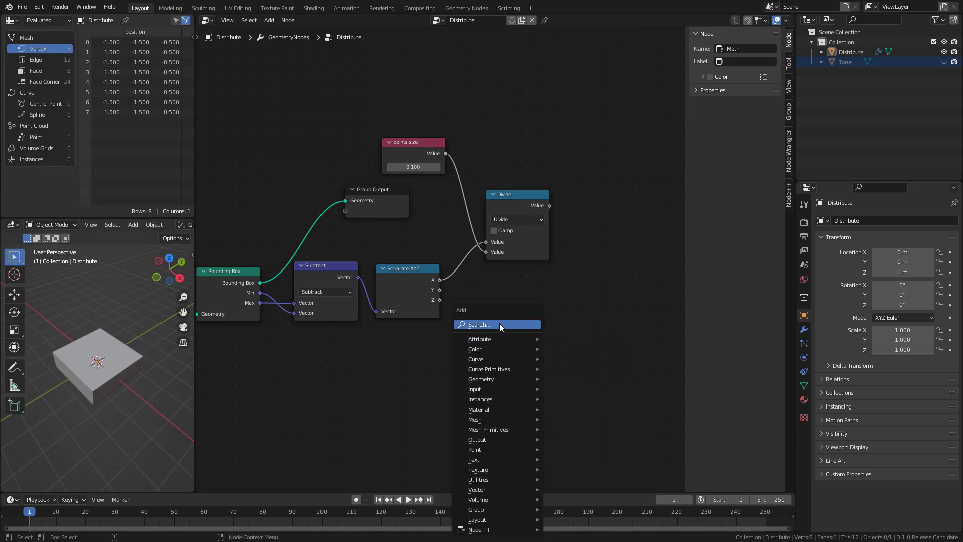
pyautogui.write('viewer')
pyautogui.press('Return')
pyautogui.click(527, 123)
pyautogui.moveTo(261, 283); pyautogui.dragTo(521, 124)
pyautogui.moveTo(549, 205); pyautogui.dragTo(602, 131)
pyautogui.click(48, 20)
pyautogui.click(47, 55)
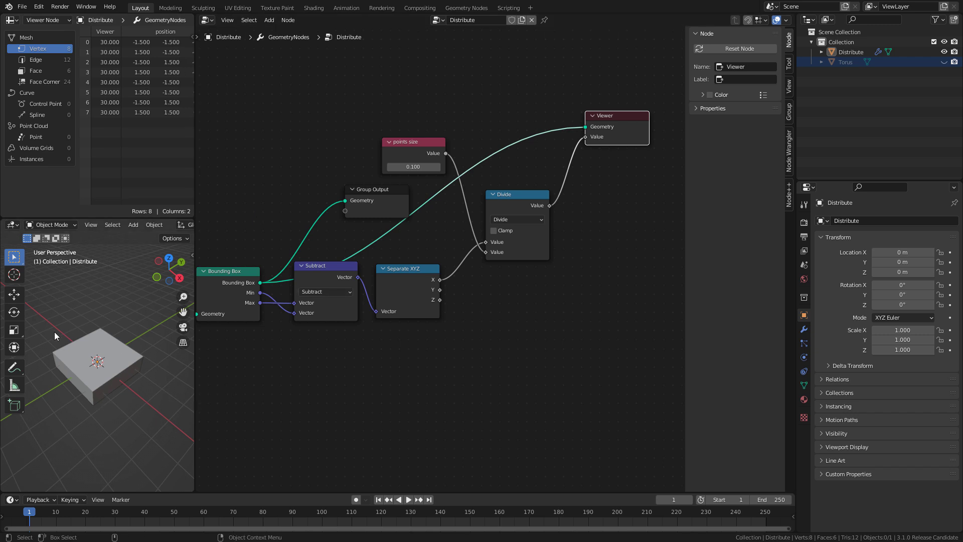
# - Set the points size value to 0.0025658 to test the division result in the spreadsheet
pyautogui.click(416, 166)
pyautogui.write('0.0025658')
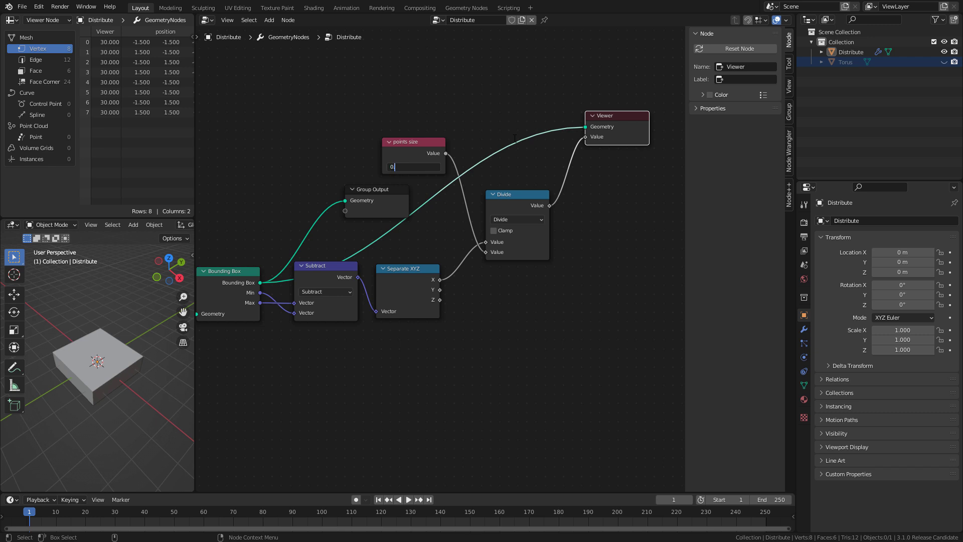
pyautogui.press('Return')
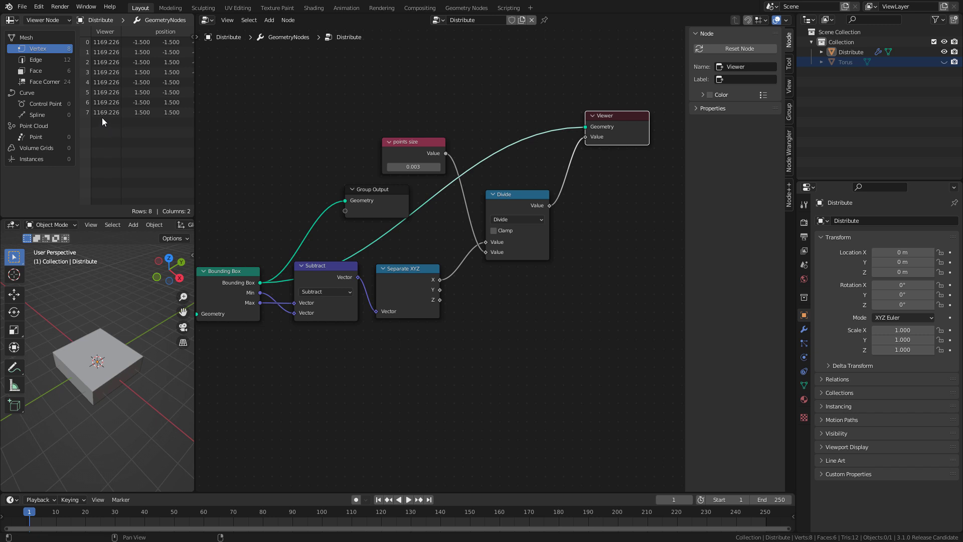
pyautogui.click(513, 297)
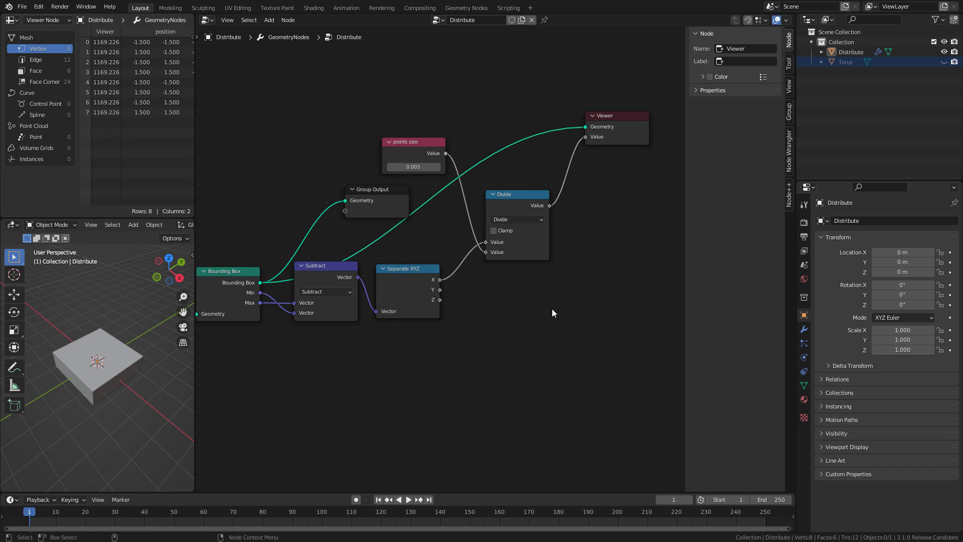
# - Insert a duplicate of the Divide node set to Ceil before the Viewer, and set the points size value to 0.1
pyautogui.click(510, 210)
pyautogui.hotkey('shift', 'd')
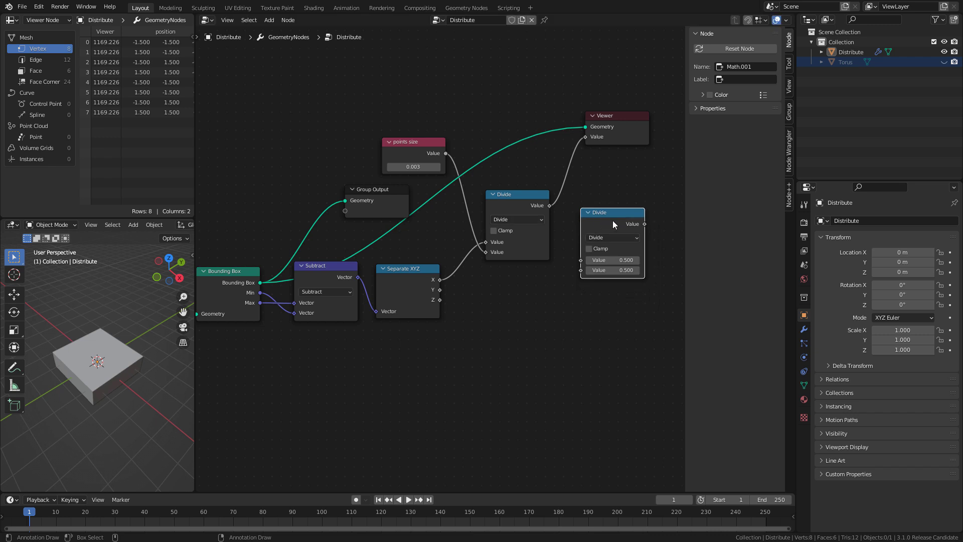
pyautogui.click(615, 194)
pyautogui.click(609, 216)
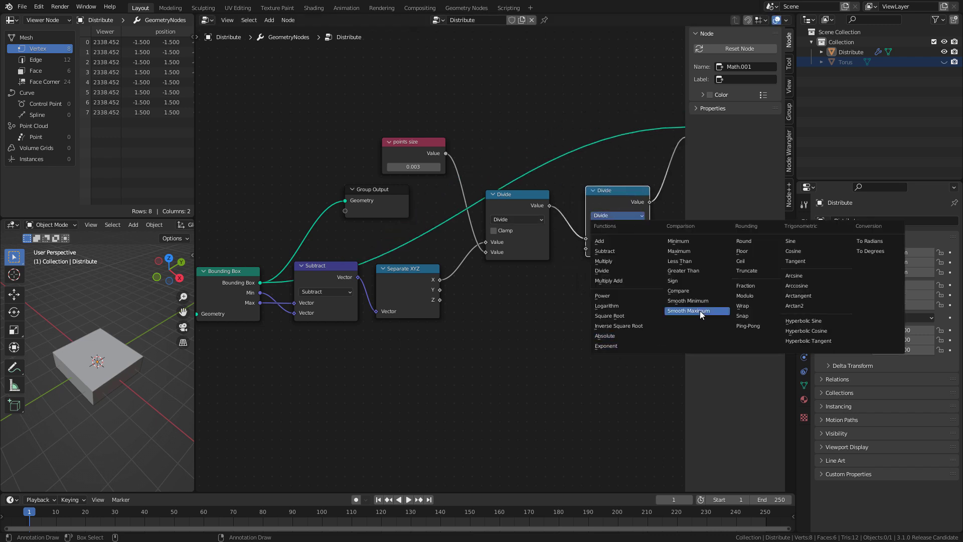
pyautogui.click(737, 262)
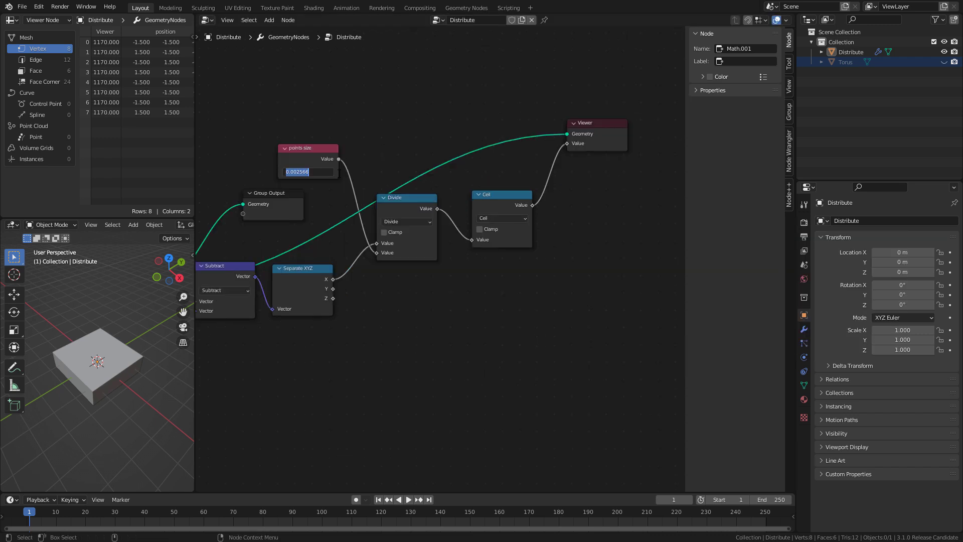
pyautogui.write('0.1')
pyautogui.press('Return')
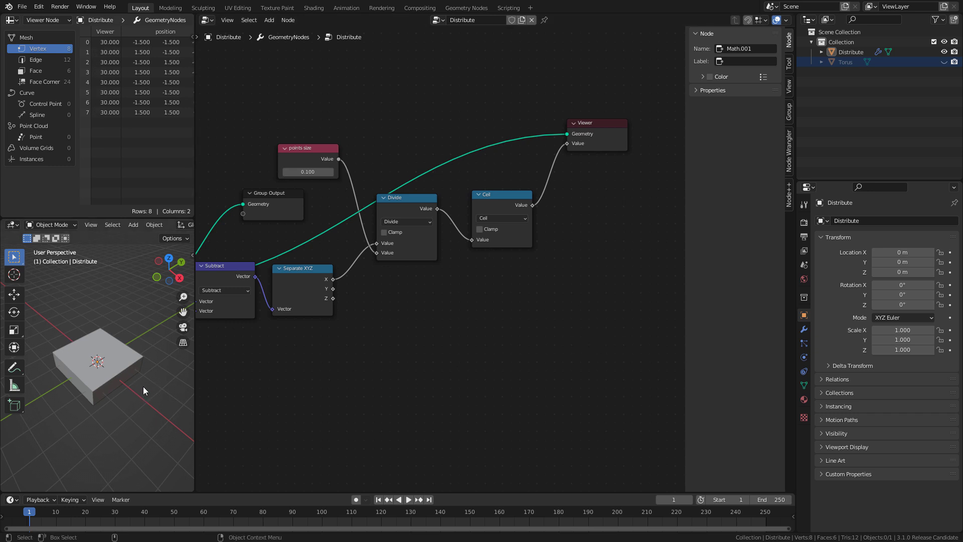
# - Duplicate the Ceil node, set the copy to Add with a value of 1, and insert it between Ceil and Viewer
pyautogui.click(495, 204)
pyautogui.hotkey('shift', 'd')
pyautogui.click(595, 218)
pyautogui.click(596, 219)
pyautogui.click(600, 244)
pyautogui.moveTo(607, 203)
pyautogui.mouseDown()
pyautogui.moveTo(582, 196)
pyautogui.moveTo(598, 191)
pyautogui.mouseUp()
pyautogui.moveTo(607, 238); pyautogui.dragTo(618, 238)
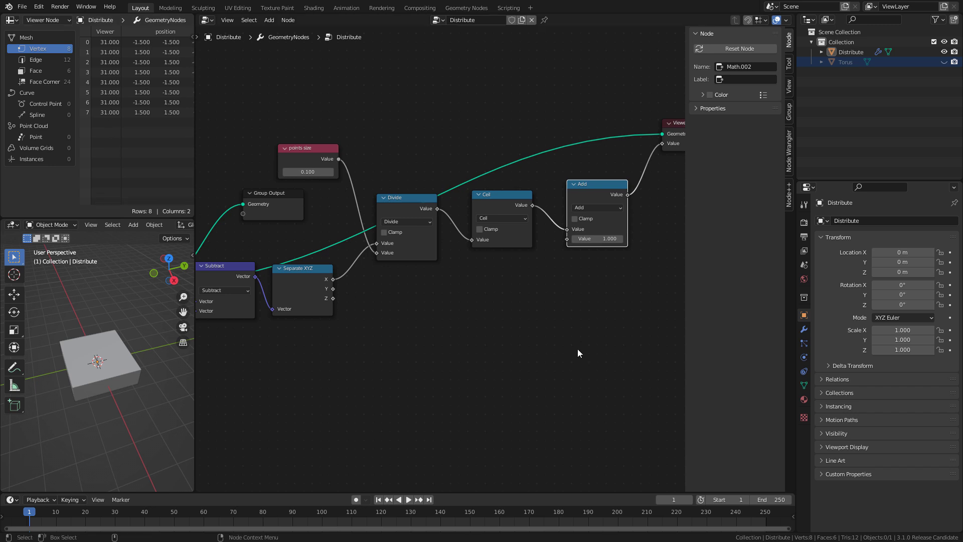
# - Line up the Divide, Ceil and Add nodes and enclose them in a frame
pyautogui.moveTo(572, 326); pyautogui.dragTo(501, 321, button='middle')
pyautogui.moveTo(329, 195); pyautogui.dragTo(366, 222)
pyautogui.moveTo(442, 206); pyautogui.dragTo(460, 243)
pyautogui.moveTo(534, 178); pyautogui.dragTo(535, 209)
pyautogui.moveTo(350, 212); pyautogui.dragTo(504, 262)
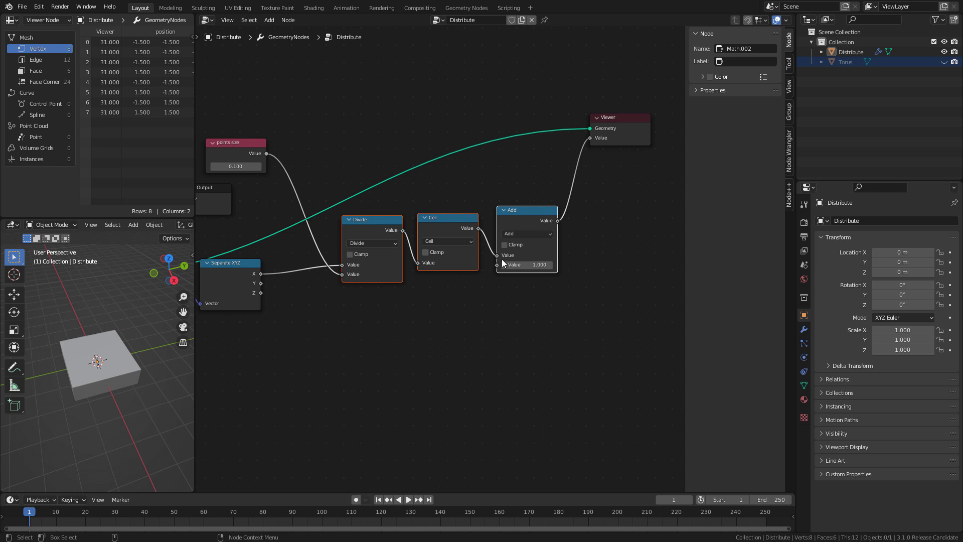
pyautogui.hotkey('shift', 'w')
pyautogui.moveTo(499, 260)
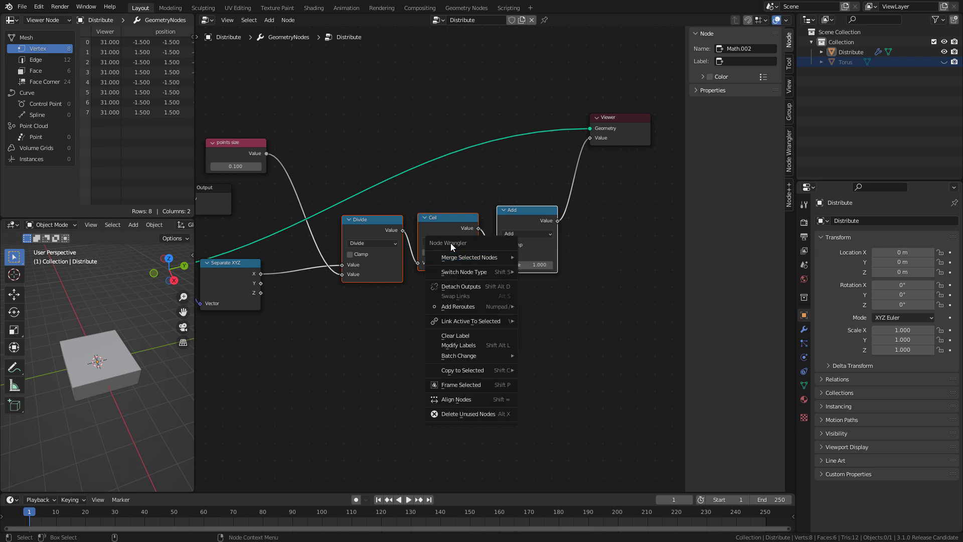
pyautogui.click(472, 385)
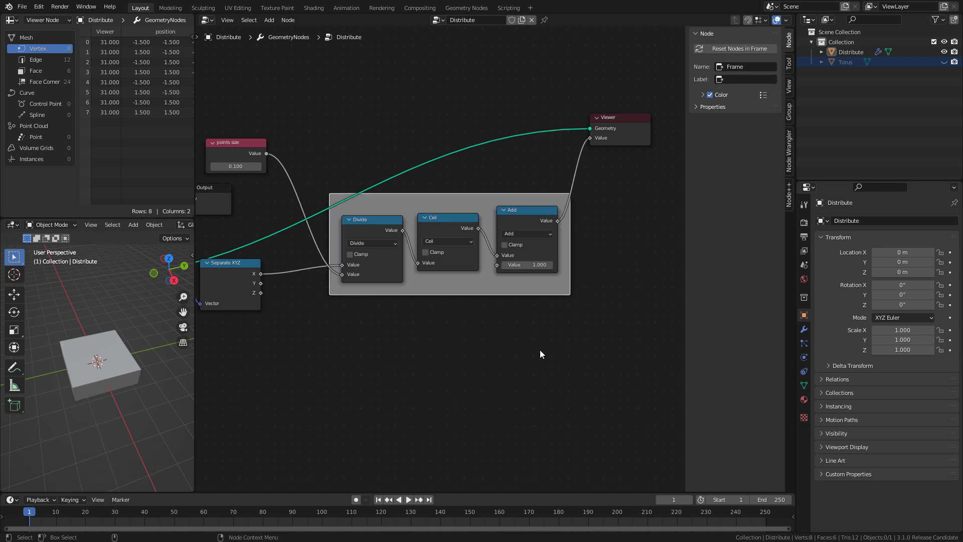
# - Label the frame around the three Math nodes cnt_x
pyautogui.click(742, 79)
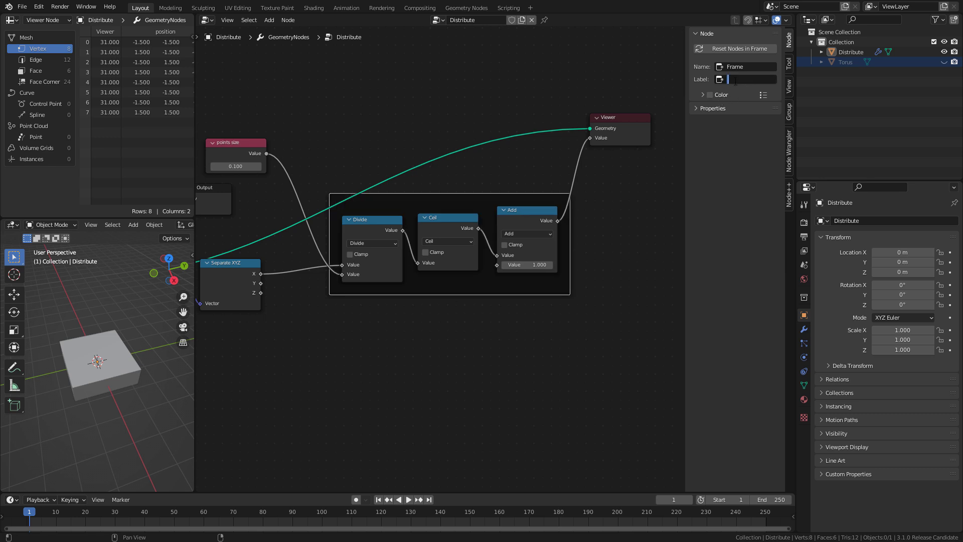
pyautogui.write('cnt_x')
pyautogui.press('Return')
pyautogui.click(489, 321)
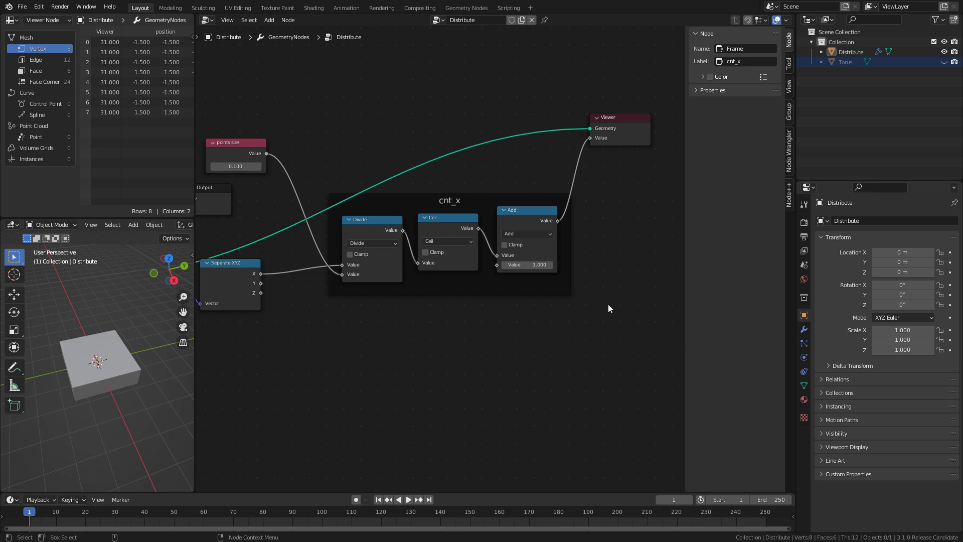
# - Add a Mesh Line node and feed its Count from the Add result of the cnt_x frame
pyautogui.moveTo(548, 335); pyautogui.dragTo(470, 337, button='middle')
pyautogui.hotkey('shift', 'a')
pyautogui.click(454, 318)
pyautogui.write('mesh')
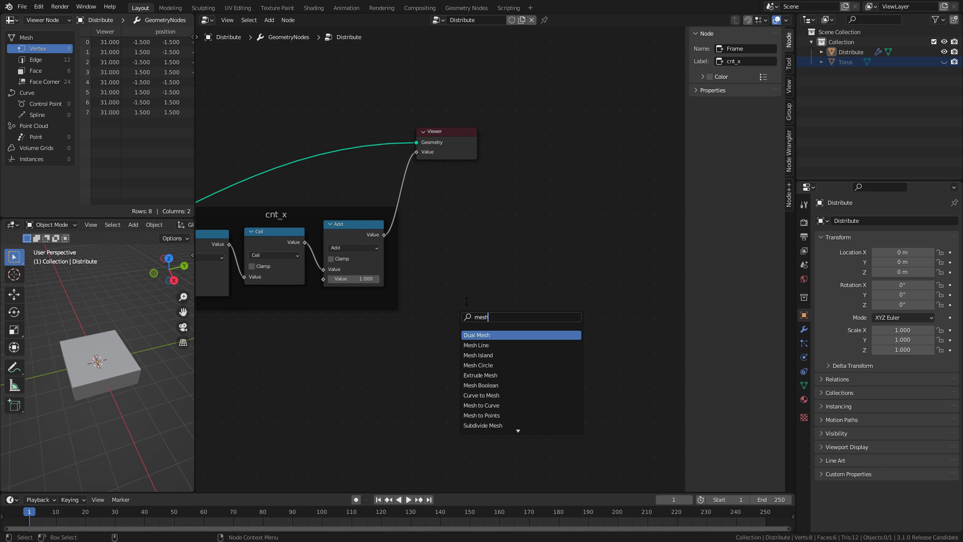
pyautogui.click(477, 345)
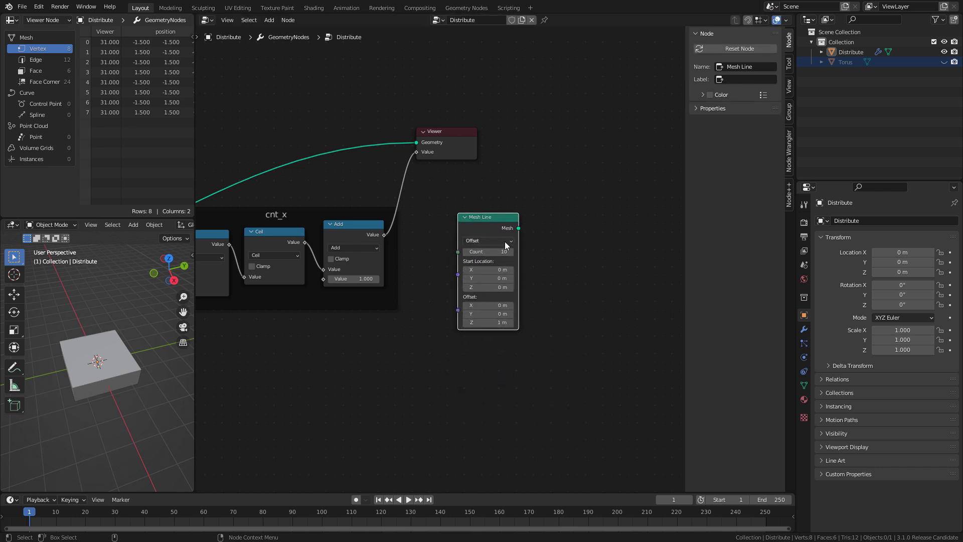
pyautogui.moveTo(384, 235); pyautogui.dragTo(458, 252)
# - Rearrange the nodes and connect the Mesh Line's mesh to both the Viewer and Group Output geometry
pyautogui.moveTo(489, 218); pyautogui.dragTo(429, 136)
pyautogui.moveTo(439, 132); pyautogui.dragTo(617, 156)
pyautogui.keyDown('ctrl'); pyautogui.moveTo(502, 200); pyautogui.dragTo(593, 275, button='middle'); pyautogui.keyUp('ctrl')
pyautogui.moveTo(319, 209); pyautogui.dragTo(678, 234)
pyautogui.scroll(5, 361, 332)
pyautogui.keyDown('alt'); pyautogui.moveTo(464, 336); pyautogui.dragTo(593, 261, button='middle'); pyautogui.keyUp('alt')
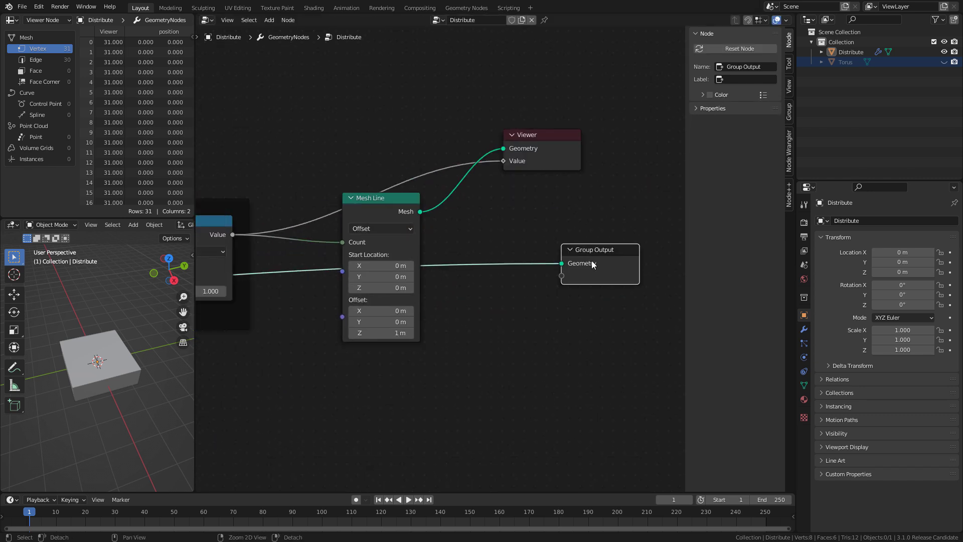
pyautogui.moveTo(593, 260); pyautogui.dragTo(583, 251)
pyautogui.moveTo(418, 217); pyautogui.dragTo(595, 258)
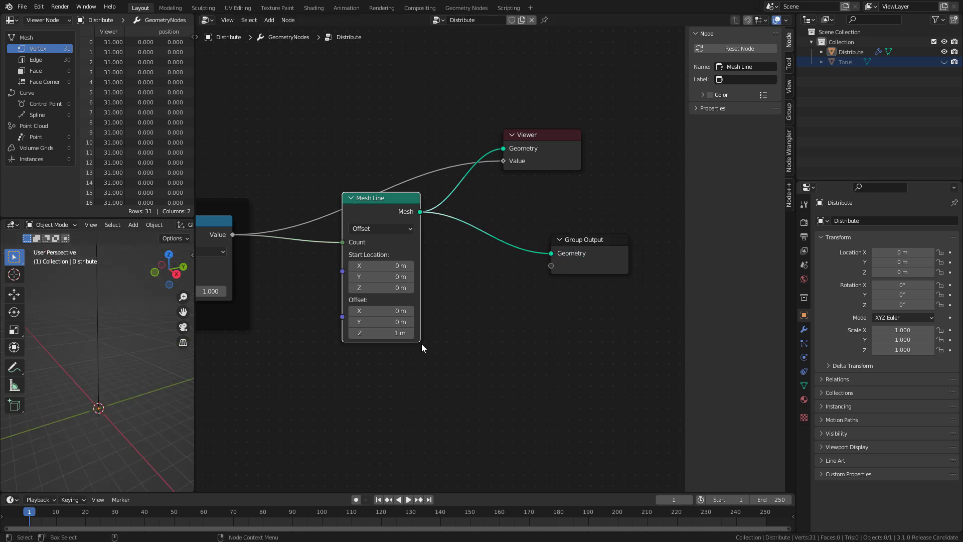
# - Add a Combine XYZ node that takes points size as X and feeds its vector into the Mesh Line's Offset
pyautogui.keyDown('alt'); pyautogui.moveTo(313, 322); pyautogui.dragTo(483, 321, button='middle'); pyautogui.keyUp('alt')
pyautogui.keyDown('alt'); pyautogui.moveTo(484, 321); pyautogui.dragTo(367, 374, button='right'); pyautogui.keyUp('alt')
pyautogui.keyDown('alt'); pyautogui.moveTo(321, 318); pyautogui.dragTo(510, 321, button='middle'); pyautogui.keyUp('alt')
pyautogui.moveTo(350, 191); pyautogui.dragTo(339, 211)
pyautogui.hscroll(5, 375, 244)
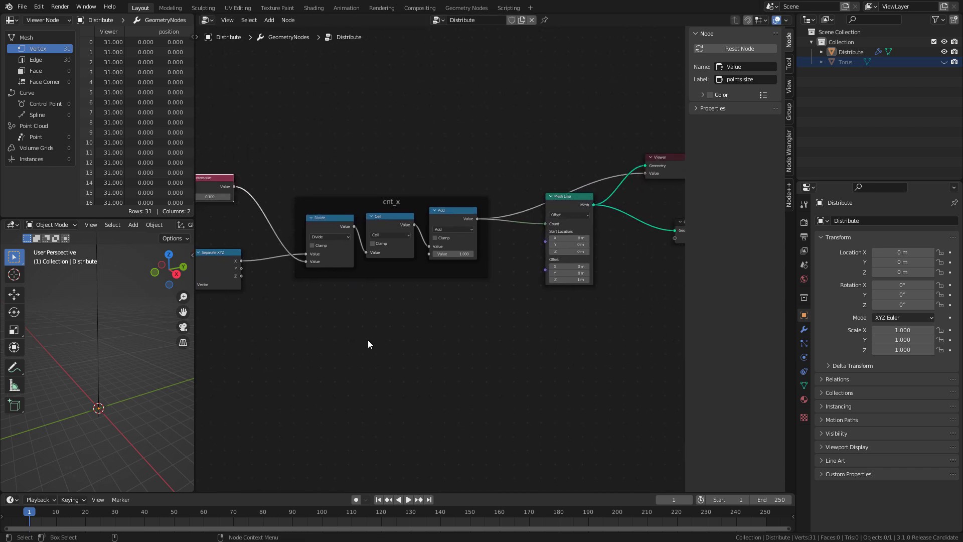
pyautogui.hotkey('shift', 'a')
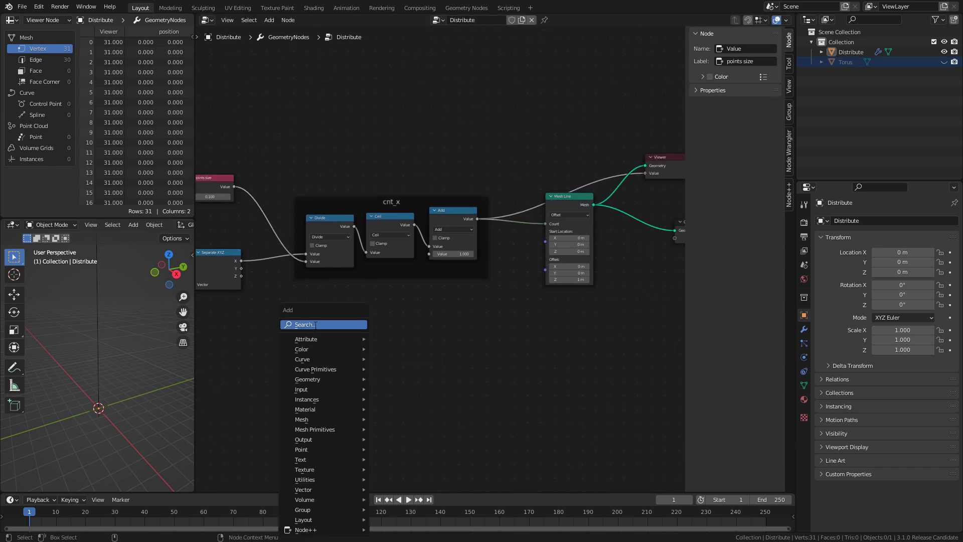
pyautogui.click(315, 325)
pyautogui.write('combine')
pyautogui.press('Return')
pyautogui.click(500, 329)
pyautogui.moveTo(473, 307); pyautogui.dragTo(543, 272)
pyautogui.moveTo(519, 327); pyautogui.dragTo(546, 331, button='middle')
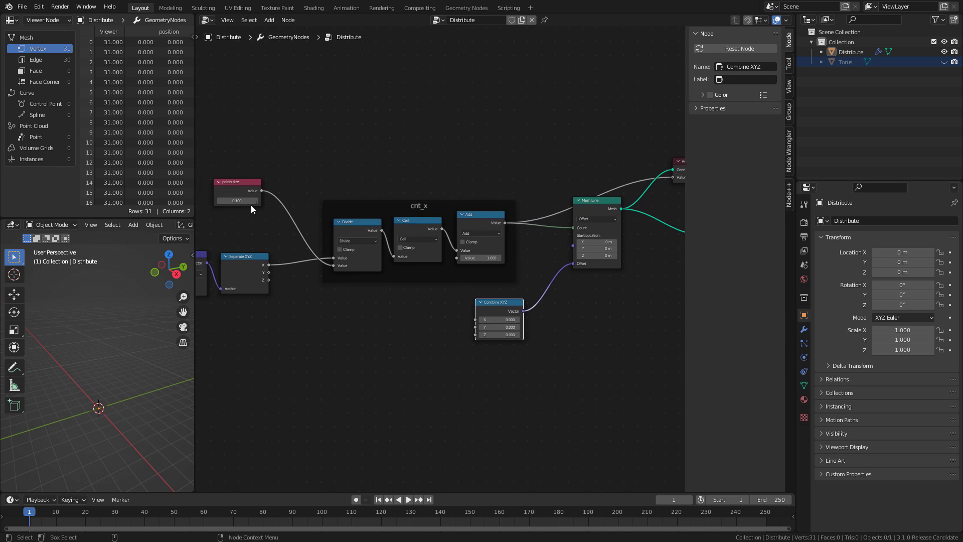
pyautogui.moveTo(261, 191); pyautogui.dragTo(475, 320)
pyautogui.moveTo(151, 361); pyautogui.dragTo(107, 414, button='middle')
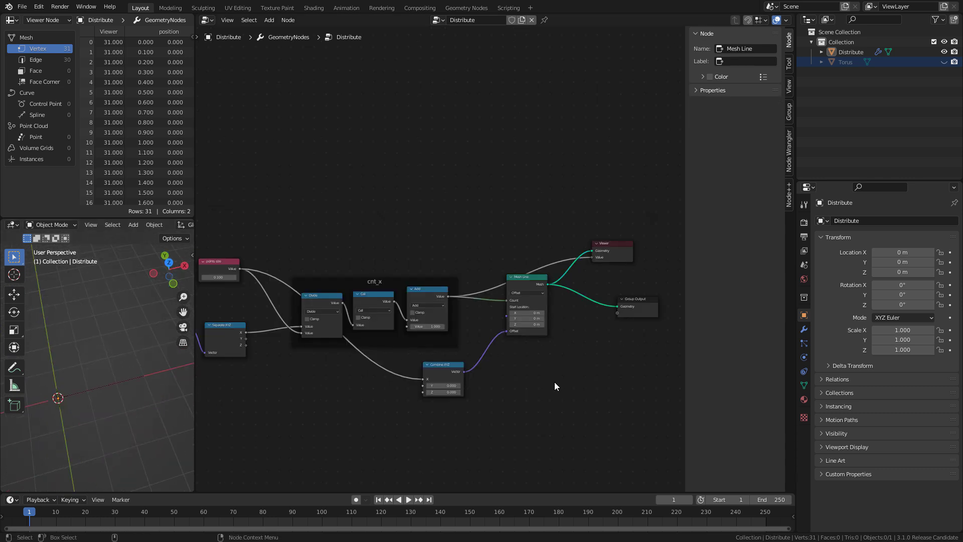
# - Insert a Mesh to Points node between the Mesh Line and Group Output nodes
pyautogui.hotkey('shift', 'a')
pyautogui.click(511, 321)
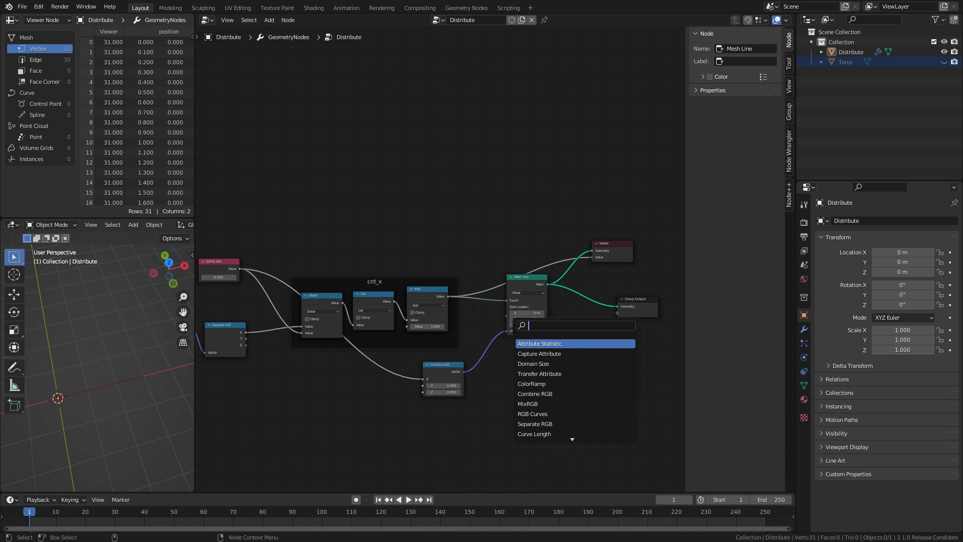
pyautogui.write('mesht')
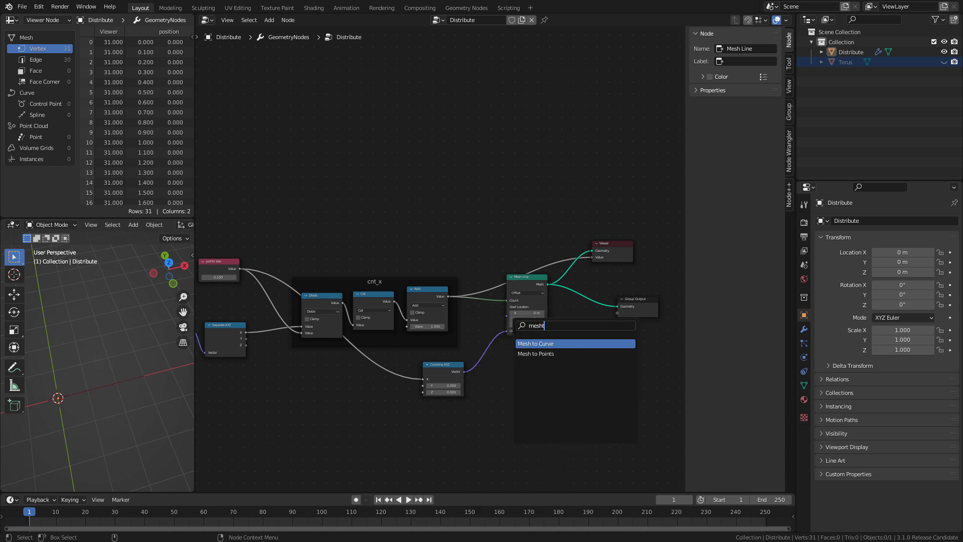
pyautogui.click(557, 353)
pyautogui.click(593, 364)
pyautogui.scroll(2, 567, 250)
pyautogui.moveTo(568, 245); pyautogui.dragTo(491, 253, button='middle')
pyautogui.scroll(3, 442, 294)
pyautogui.moveTo(552, 395); pyautogui.dragTo(433, 333, button='middle')
pyautogui.scroll(-1, 411, 303)
pyautogui.moveTo(411, 339); pyautogui.dragTo(455, 257)
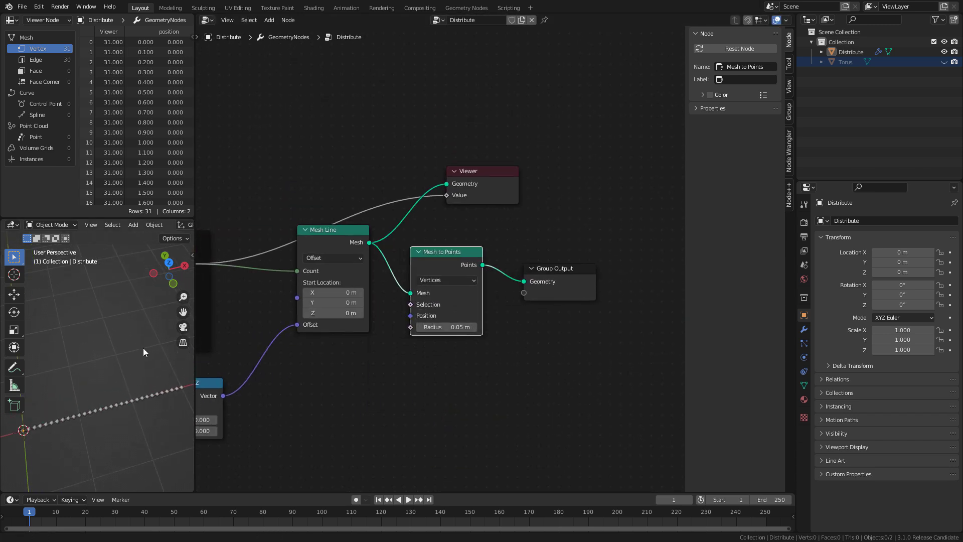
pyautogui.moveTo(148, 333); pyautogui.dragTo(166, 361, button='middle')
pyautogui.scroll(-3, 240, 391)
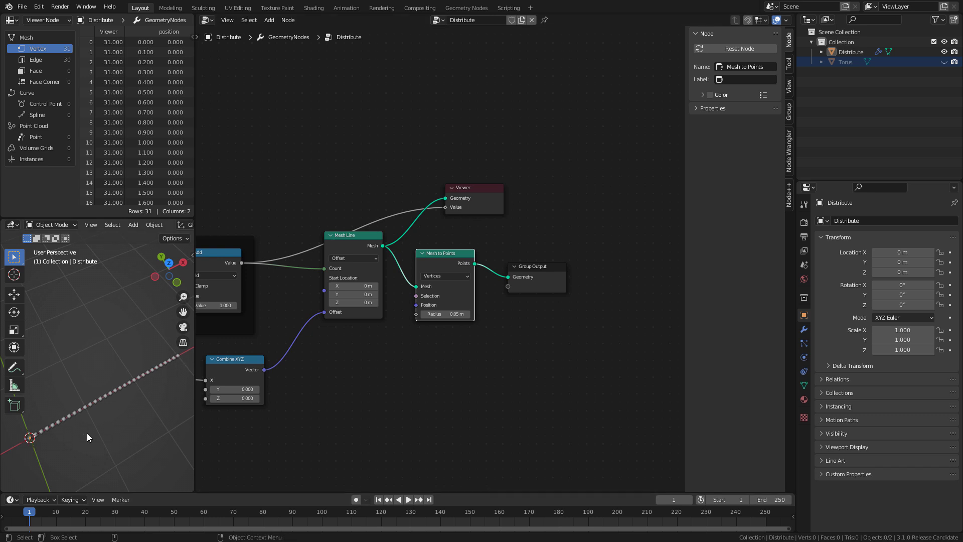
pyautogui.rightClick(91, 384)
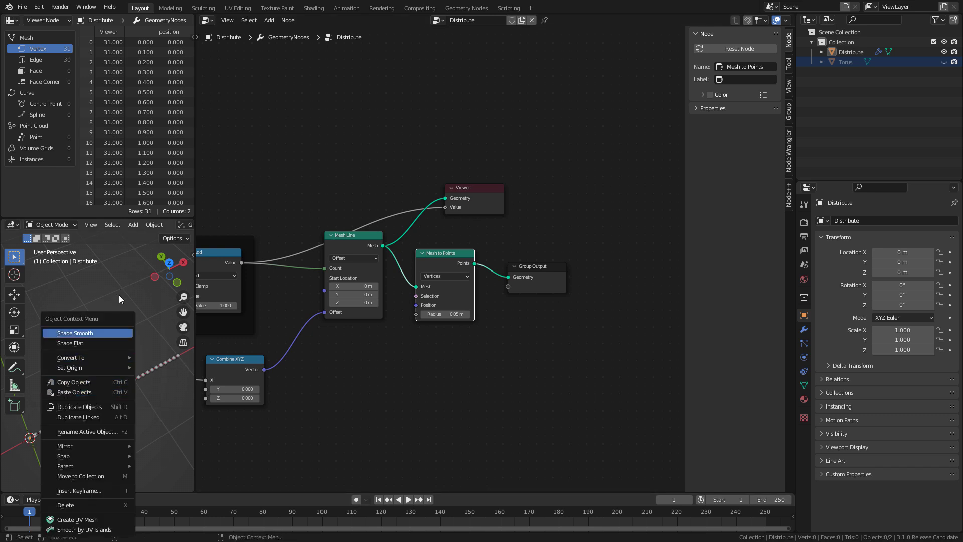
pyautogui.moveTo(96, 397); pyautogui.dragTo(84, 406, button='middle')
pyautogui.scroll(-3, 84, 405)
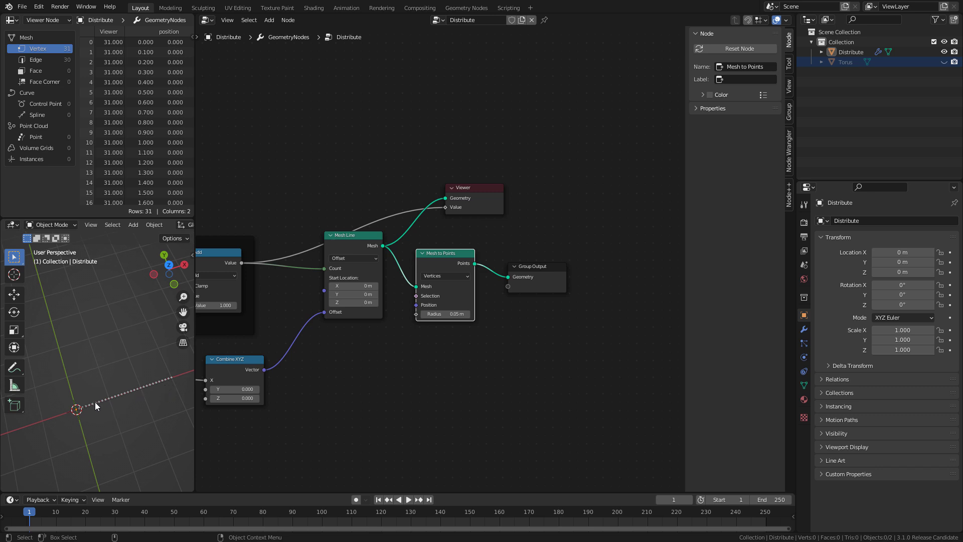
# - Annotate a row of three touching circles in the empty area below the Separate XYZ node
pyautogui.moveTo(417, 395); pyautogui.dragTo(562, 371, button='middle')
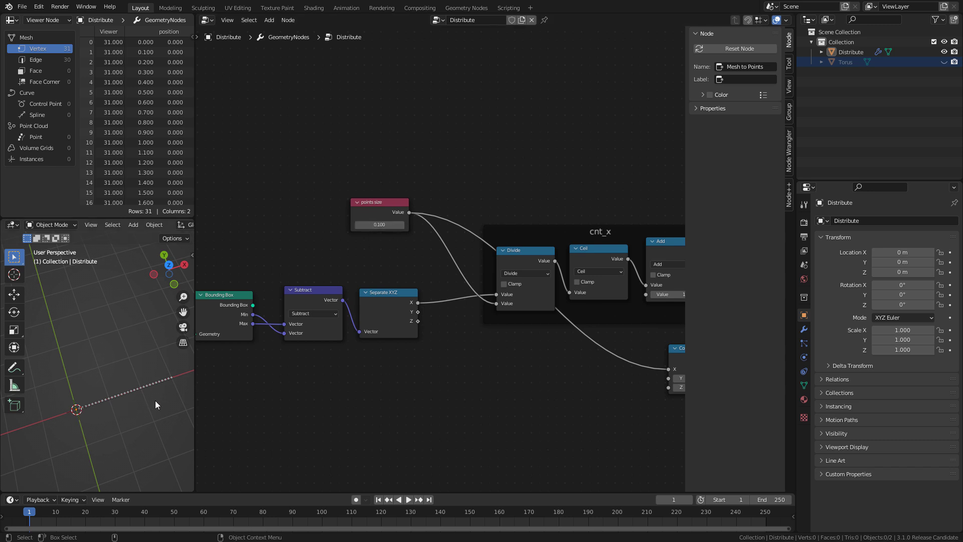
pyautogui.moveTo(438, 370); pyautogui.dragTo(451, 233, button='middle')
pyautogui.scroll(4, 384, 301)
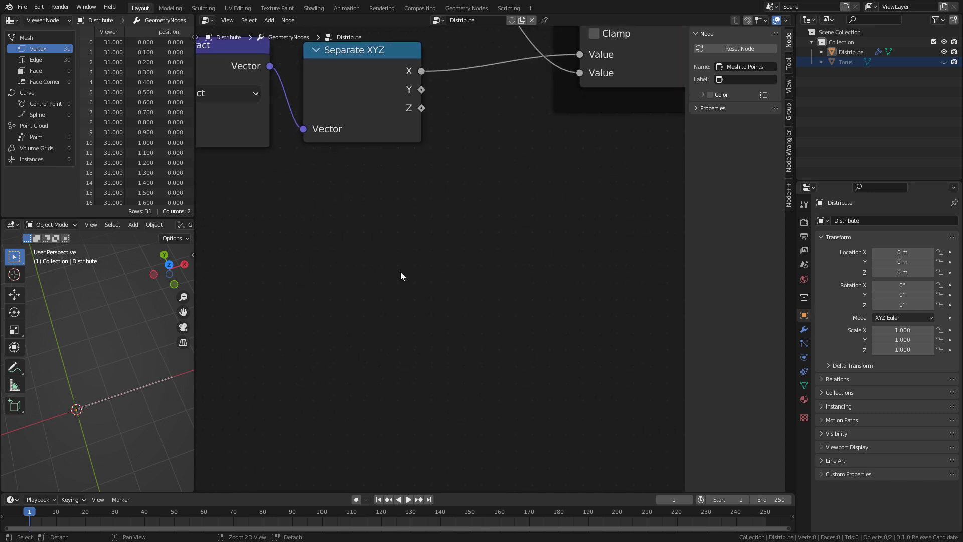
pyautogui.moveTo(362, 284)
pyautogui.mouseDown()
pyautogui.moveTo(355, 317)
pyautogui.moveTo(374, 276)
pyautogui.moveTo(362, 283)
pyautogui.moveTo(394, 312)
pyautogui.moveTo(398, 294)
pyautogui.moveTo(386, 284)
pyautogui.moveTo(412, 314)
pyautogui.moveTo(438, 279)
pyautogui.moveTo(427, 283)
pyautogui.mouseUp()
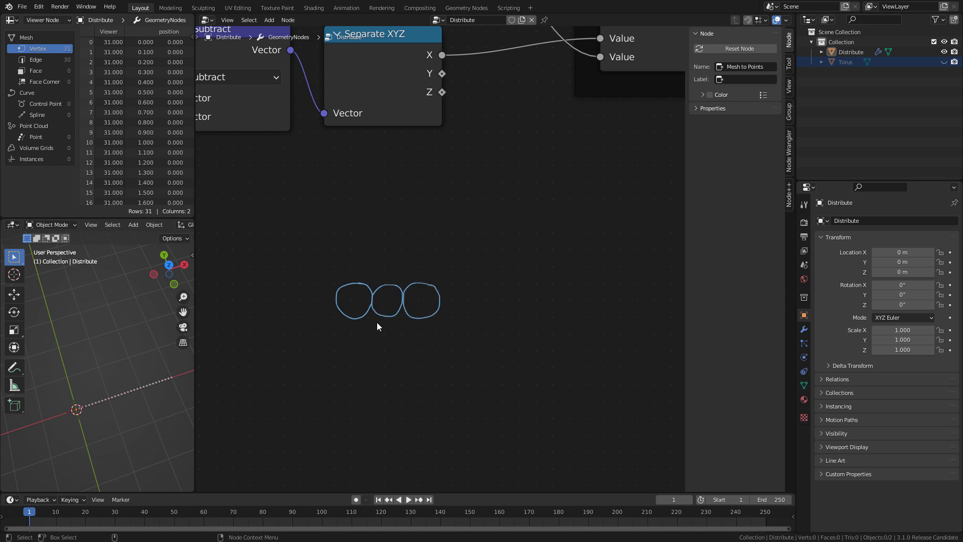
pyautogui.moveTo(362, 247)
pyautogui.mouseDown()
pyautogui.moveTo(343, 258)
pyautogui.moveTo(375, 265)
pyautogui.moveTo(364, 243)
pyautogui.moveTo(375, 266)
pyautogui.moveTo(395, 246)
pyautogui.mouseUp()
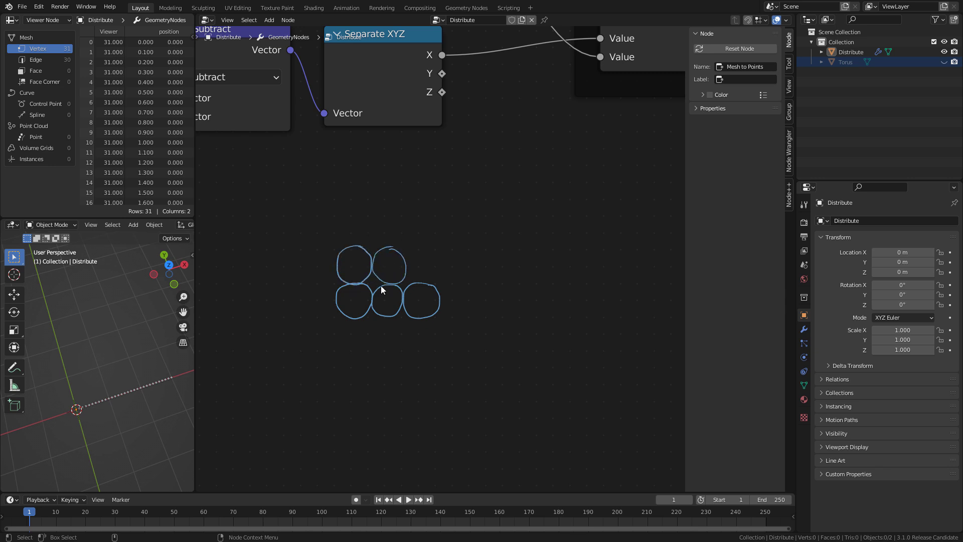
pyautogui.hotkey('ctrl', 'z')
pyautogui.hotkey('ctrl', 'z')
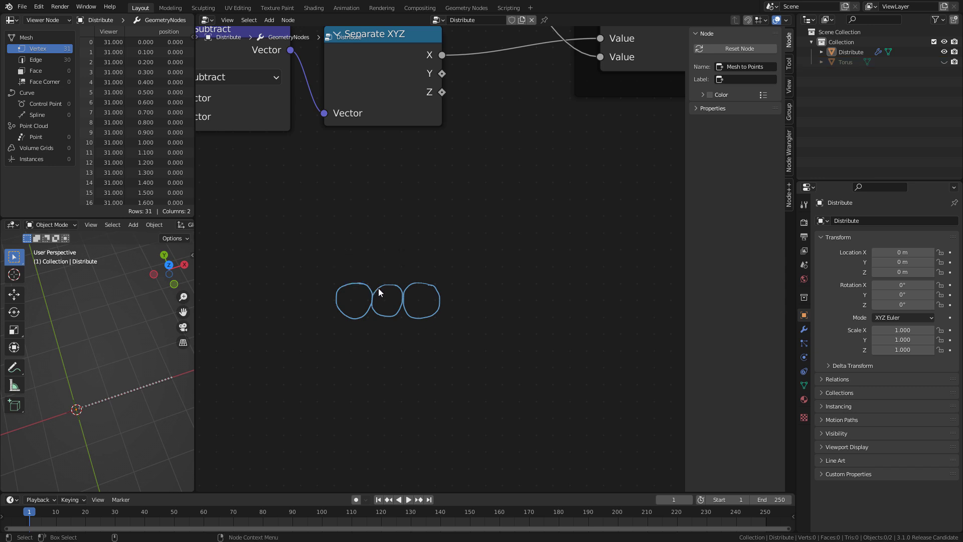
# - Annotate a staggered second row of two circles and a third row of three circles above the first row
pyautogui.moveTo(380, 254)
pyautogui.mouseDown()
pyautogui.moveTo(371, 281)
pyautogui.moveTo(389, 254)
pyautogui.moveTo(381, 252)
pyautogui.moveTo(407, 277)
pyautogui.moveTo(401, 250)
pyautogui.mouseUp()
pyautogui.moveTo(348, 218)
pyautogui.mouseDown()
pyautogui.moveTo(361, 233)
pyautogui.moveTo(395, 228)
pyautogui.moveTo(422, 247)
pyautogui.moveTo(429, 222)
pyautogui.mouseUp()
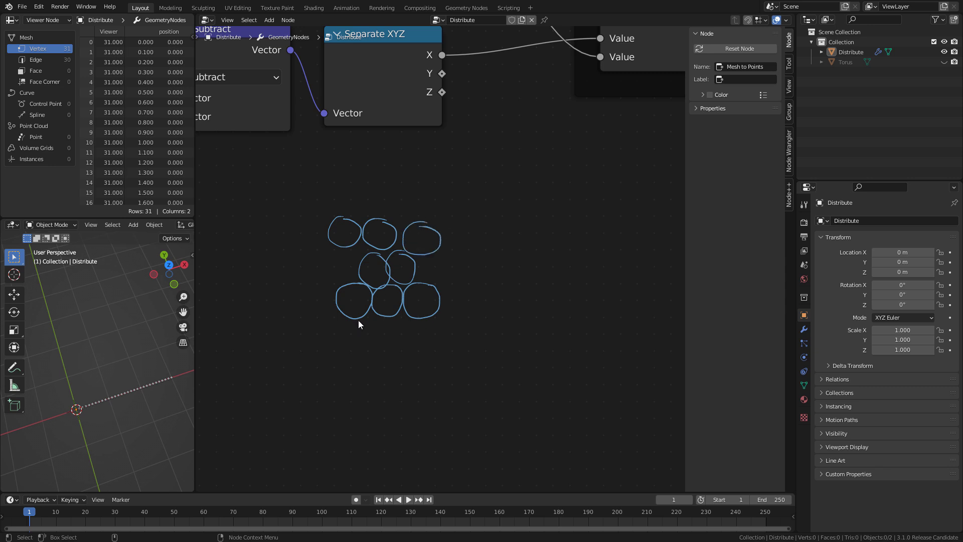
# - Annotate a triangle joining the centres of three neighbouring circles and mark its base width as a
pyautogui.scroll(2, 384, 234)
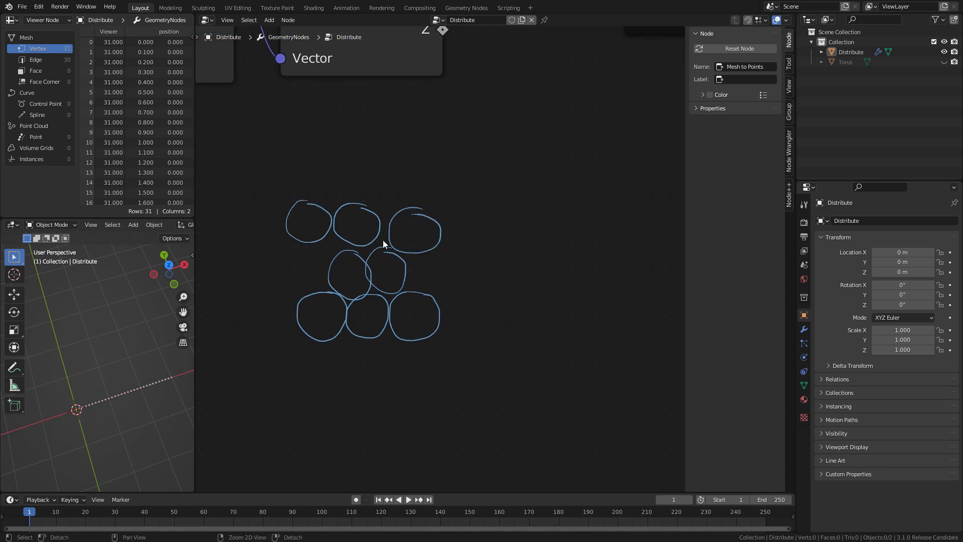
pyautogui.moveTo(384, 232); pyautogui.dragTo(442, 232, button='middle')
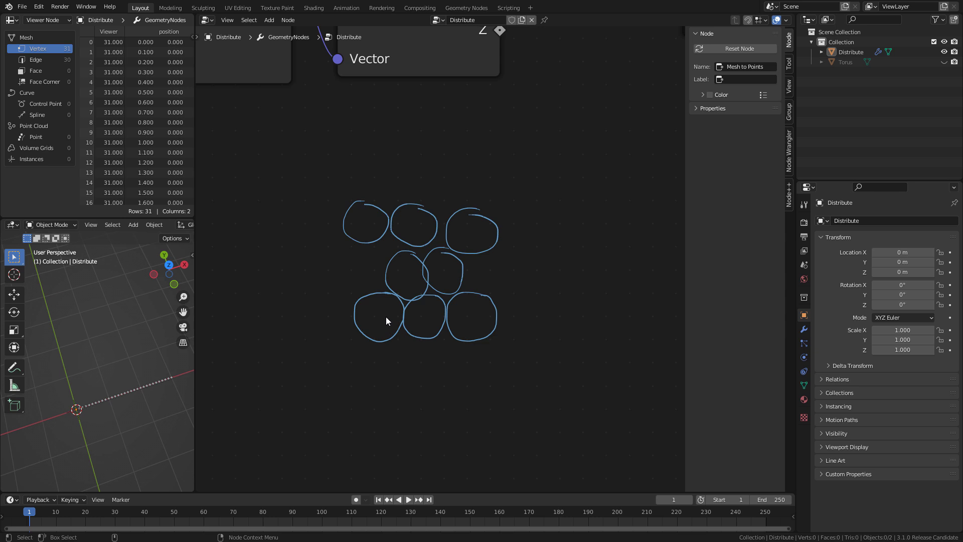
pyautogui.moveTo(380, 317)
pyautogui.mouseDown()
pyautogui.moveTo(409, 268)
pyautogui.moveTo(430, 314)
pyautogui.moveTo(423, 307)
pyautogui.mouseUp()
pyautogui.moveTo(381, 320)
pyautogui.mouseDown()
pyautogui.moveTo(377, 360)
pyautogui.moveTo(429, 351)
pyautogui.moveTo(405, 369)
pyautogui.mouseUp()
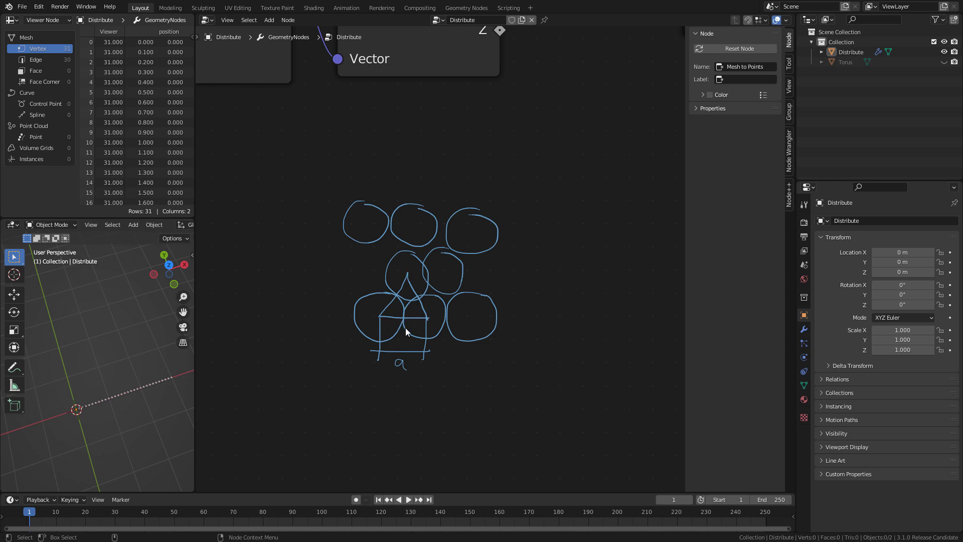
# - Add a second annotation layer for the node editor and set its colour to red
pyautogui.click(789, 86)
pyautogui.click(712, 33)
pyautogui.click(772, 62)
pyautogui.click(701, 63)
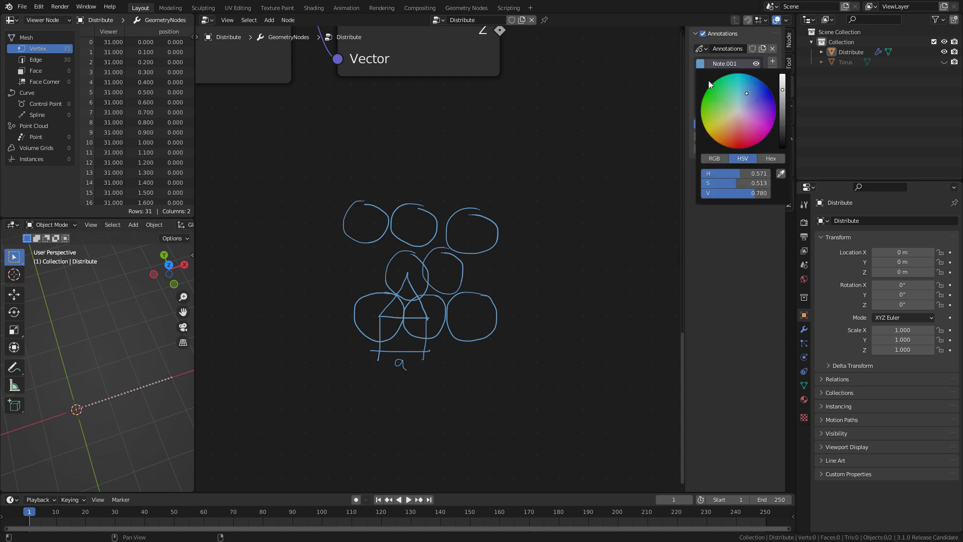
pyautogui.click(744, 145)
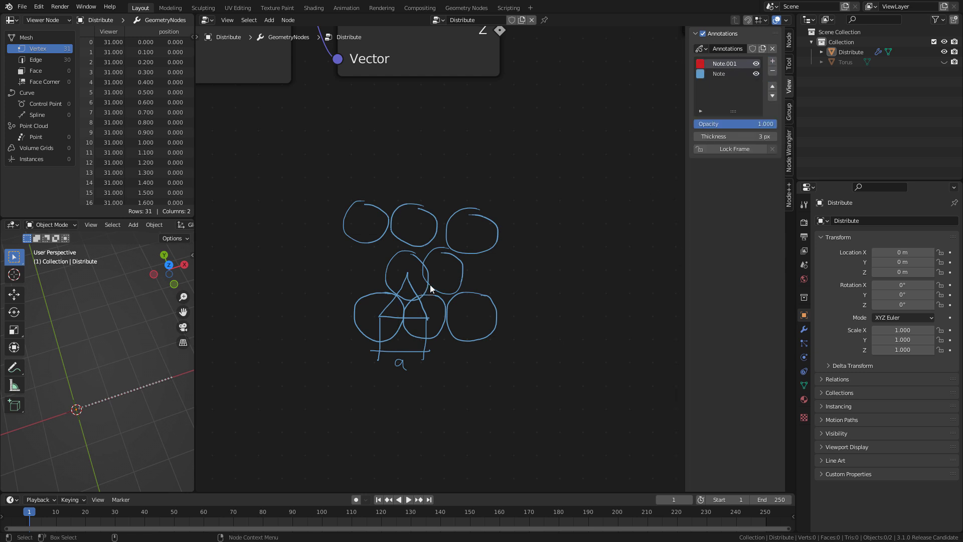
# - Annotate the triangle's height as h and write the formula h = √3/2 · a below the circle sketch
pyautogui.moveTo(407, 273)
pyautogui.mouseDown()
pyautogui.moveTo(405, 319)
pyautogui.moveTo(410, 302)
pyautogui.moveTo(416, 309)
pyautogui.mouseUp()
pyautogui.moveTo(300, 436)
pyautogui.mouseDown()
pyautogui.moveTo(337, 401)
pyautogui.moveTo(335, 444)
pyautogui.moveTo(365, 436)
pyautogui.moveTo(415, 395)
pyautogui.moveTo(401, 418)
pyautogui.mouseUp()
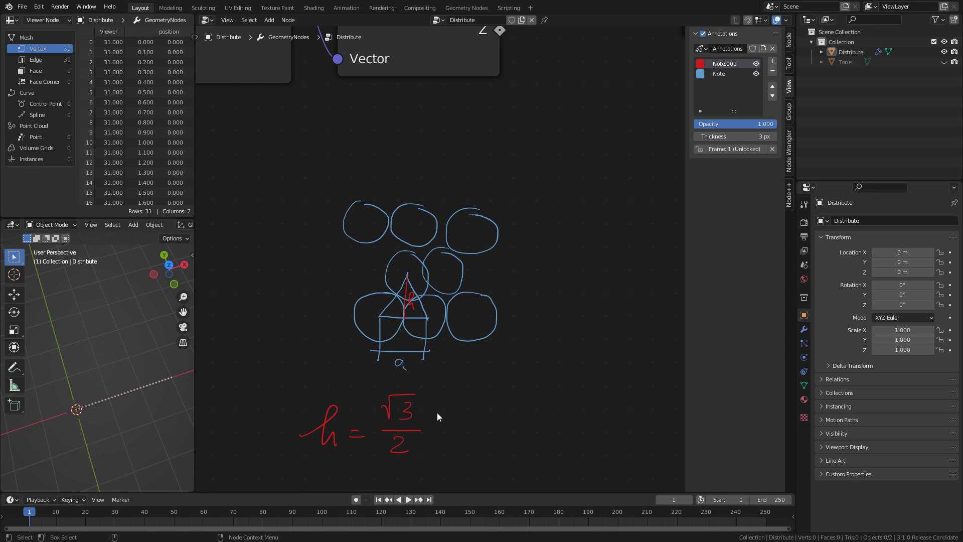
pyautogui.moveTo(449, 408); pyautogui.dragTo(458, 415)
pyautogui.moveTo(400, 361); pyautogui.dragTo(405, 368)
# - Add a Math node below the cnt_x frame, set it to Square Root and enter the value 3
pyautogui.keyDown('alt'); pyautogui.moveTo(453, 331); pyautogui.dragTo(484, 310, button='right'); pyautogui.keyUp('alt')
pyautogui.keyDown('alt'); pyautogui.moveTo(419, 256); pyautogui.dragTo(297, 318, button='middle'); pyautogui.keyUp('alt')
pyautogui.scroll(-3, 502, 308)
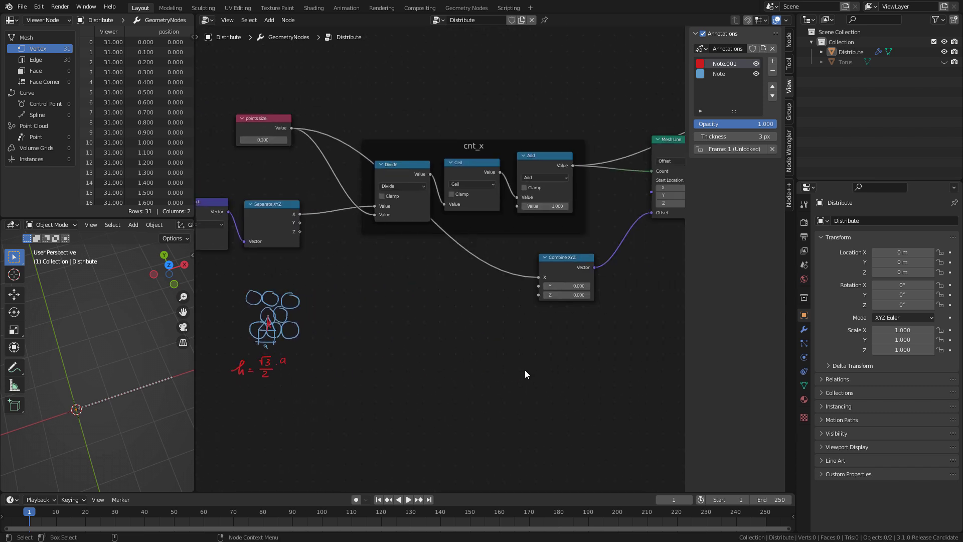
pyautogui.hotkey('shift', 'a')
pyautogui.click(396, 323)
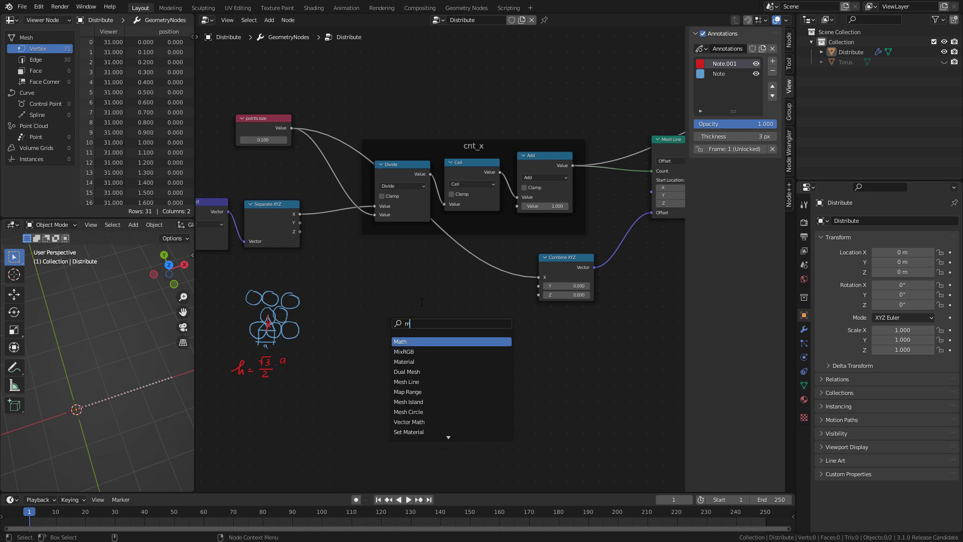
pyautogui.write('math')
pyautogui.press('Return')
pyautogui.click(393, 299)
pyautogui.click(392, 309)
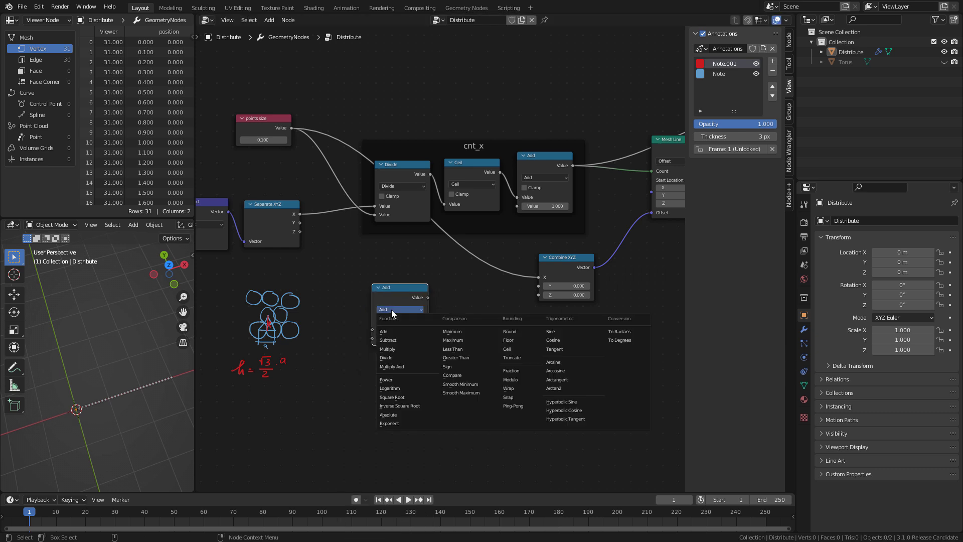
pyautogui.click(397, 398)
pyautogui.click(411, 331)
pyautogui.write('3')
pyautogui.press('Return')
# - Duplicate the Square Root node as a Divide node that divides the root's output by 2
pyautogui.moveTo(403, 295); pyautogui.dragTo(444, 340)
pyautogui.hotkey('shift', 'd')
pyautogui.click(473, 304)
pyautogui.click(468, 320)
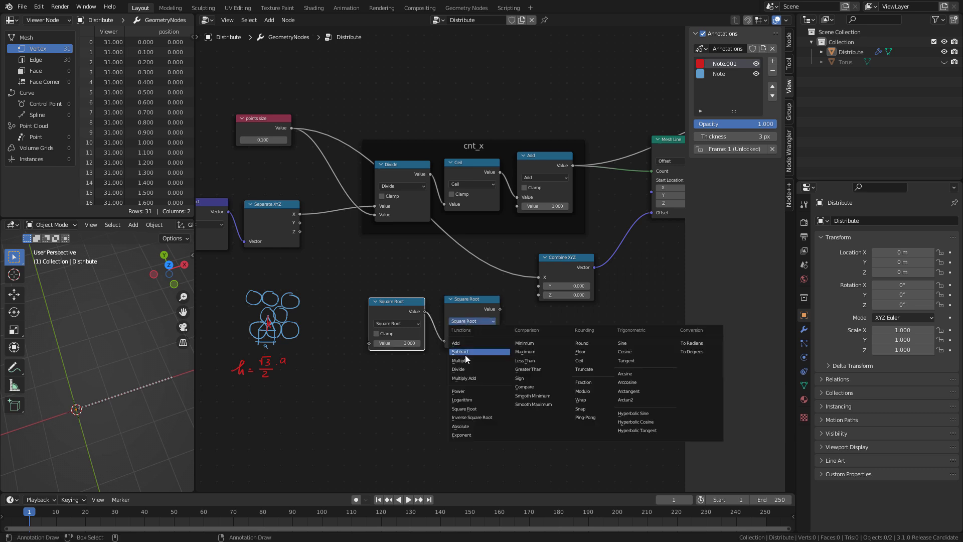
pyautogui.click(464, 369)
pyautogui.click(481, 347)
pyautogui.write('2')
pyautogui.press('Return')
# - Duplicate the new Divide node as a Multiply node, feed it the Divide result and the points size value, and align the three nodes
pyautogui.moveTo(284, 374); pyautogui.dragTo(286, 360, button='middle')
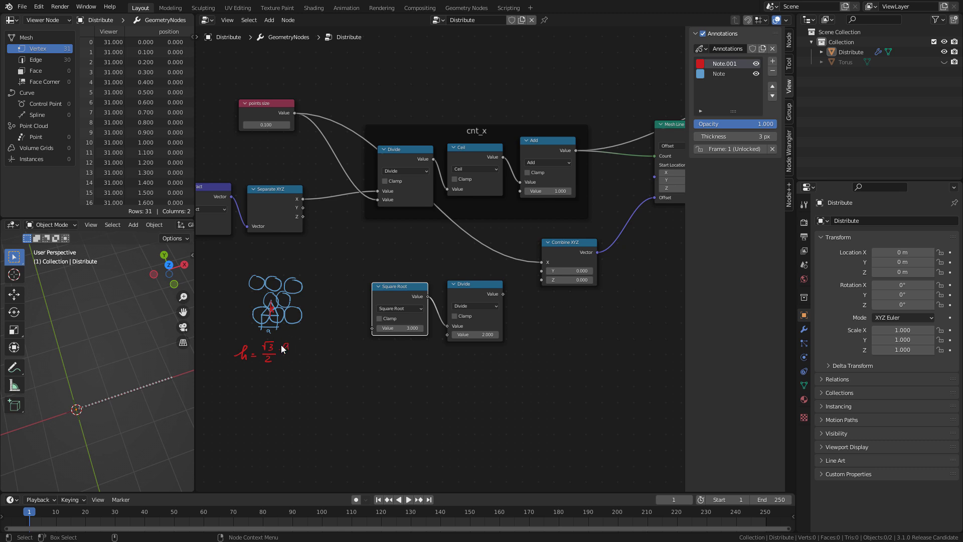
pyautogui.click(471, 293)
pyautogui.hotkey('shift', 'd')
pyautogui.click(571, 324)
pyautogui.click(572, 334)
pyautogui.click(570, 373)
pyautogui.moveTo(390, 275); pyautogui.dragTo(471, 292)
pyautogui.press('g')
pyautogui.click(472, 348)
pyautogui.moveTo(513, 325); pyautogui.dragTo(547, 355)
pyautogui.moveTo(295, 113); pyautogui.dragTo(546, 365)
pyautogui.moveTo(522, 396); pyautogui.dragTo(479, 384, button='middle')
pyautogui.moveTo(436, 304); pyautogui.dragTo(447, 303)
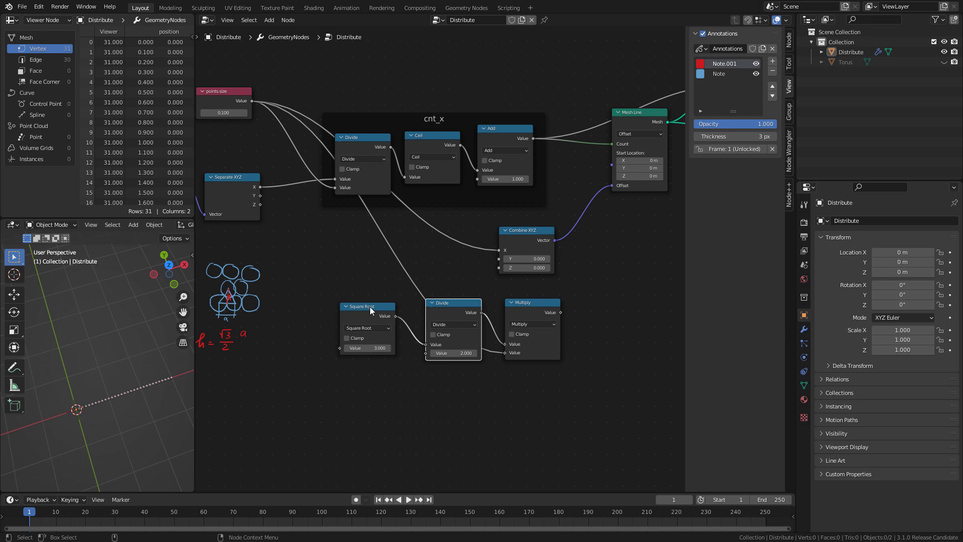
pyautogui.moveTo(365, 308); pyautogui.dragTo(375, 307)
# - Frame the Square Root, Divide and Multiply nodes together and label the frame tri_height
pyautogui.moveTo(305, 364); pyautogui.dragTo(337, 366, button='middle')
pyautogui.moveTo(354, 273); pyautogui.dragTo(613, 397)
pyautogui.moveTo(343, 372); pyautogui.dragTo(623, 321)
pyautogui.hotkey('shift', 'w')
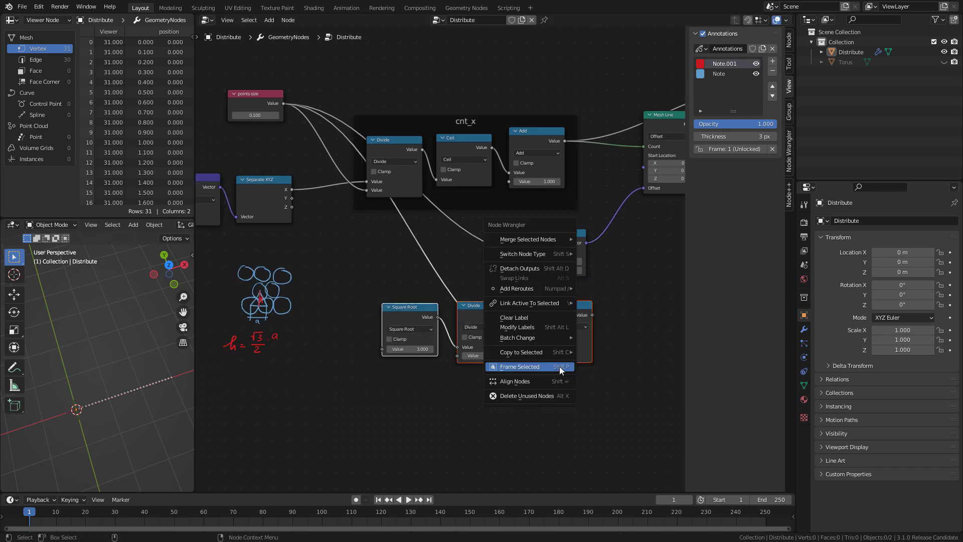
pyautogui.click(531, 366)
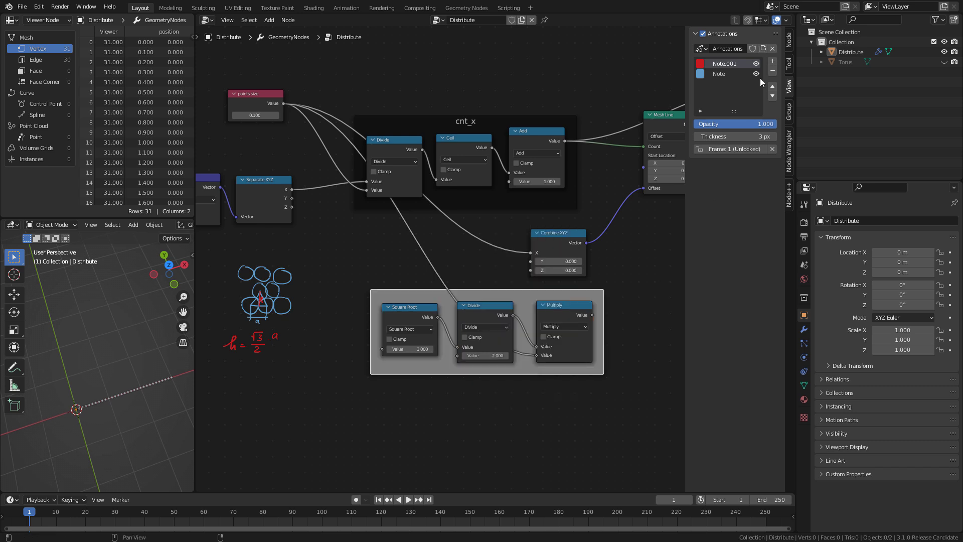
pyautogui.click(789, 41)
pyautogui.click(709, 94)
pyautogui.click(735, 79)
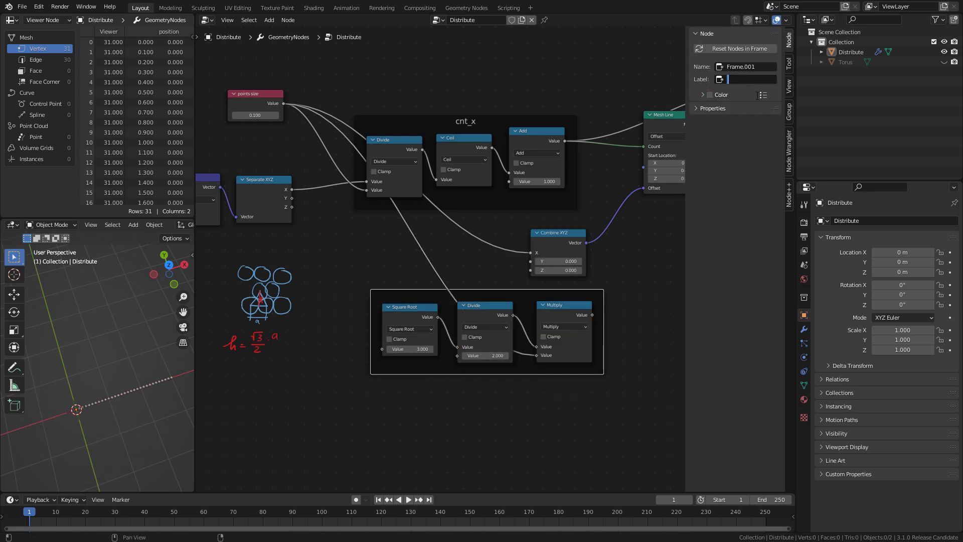
pyautogui.write('tri_he')
pyautogui.write('ight')
pyautogui.press('Return')
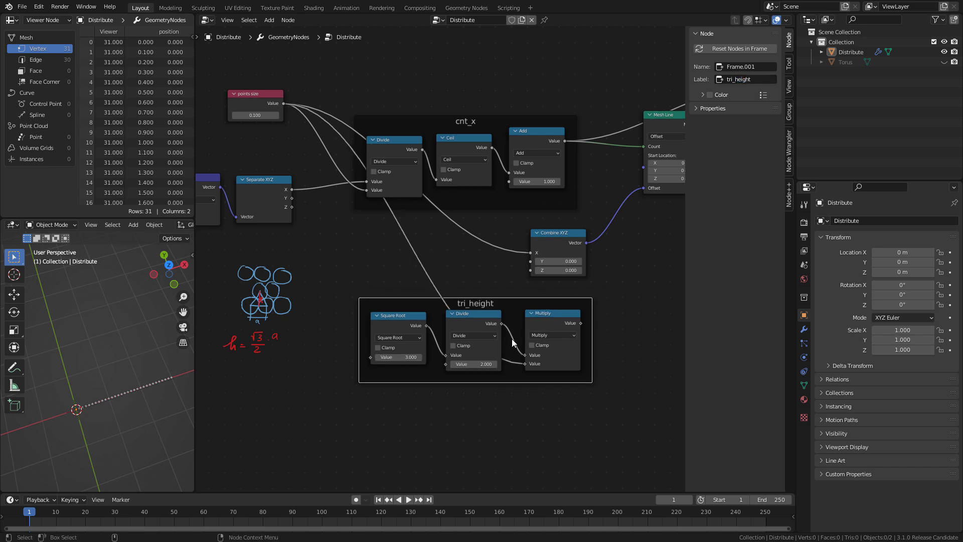
# - Duplicate the Divide, Ceil and Add nodes of cnt_x below tri_height and remove the copies from their frame
pyautogui.moveTo(399, 145); pyautogui.dragTo(402, 143)
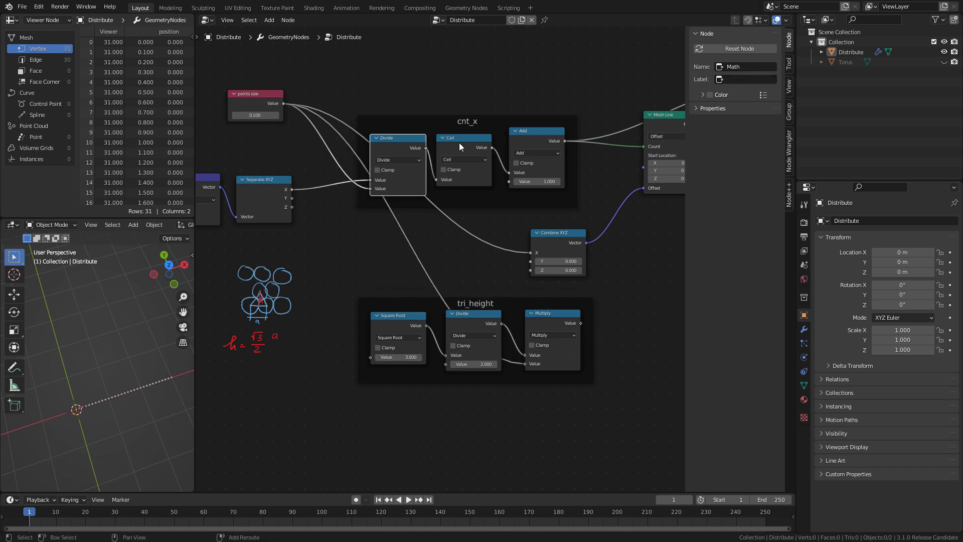
pyautogui.keyDown('shift'); pyautogui.click(454, 143); pyautogui.keyUp('shift')
pyautogui.keyDown('shift'); pyautogui.click(528, 139); pyautogui.keyUp('shift')
pyautogui.hotkey('shift', 'd')
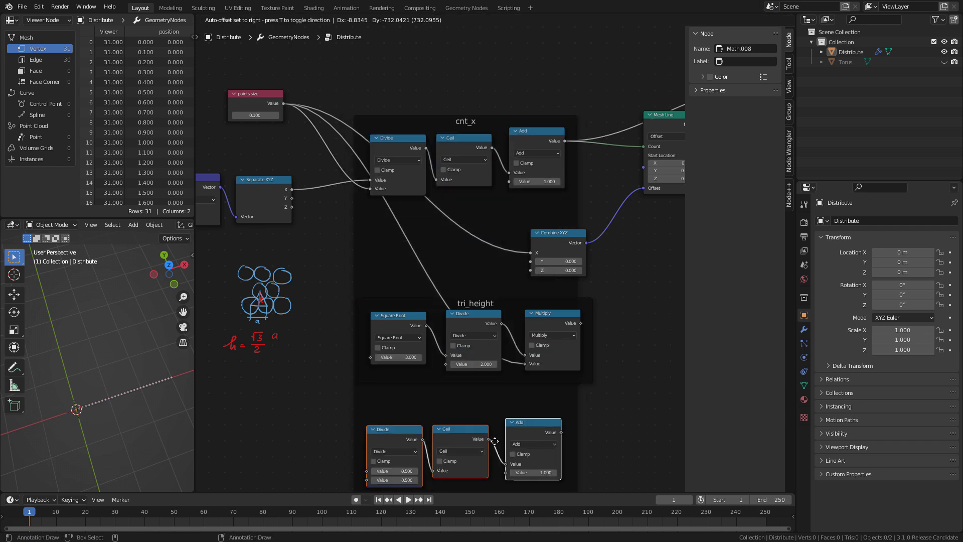
pyautogui.click(603, 426)
pyautogui.moveTo(603, 427); pyautogui.dragTo(570, 299, button='middle')
pyautogui.click(288, 20)
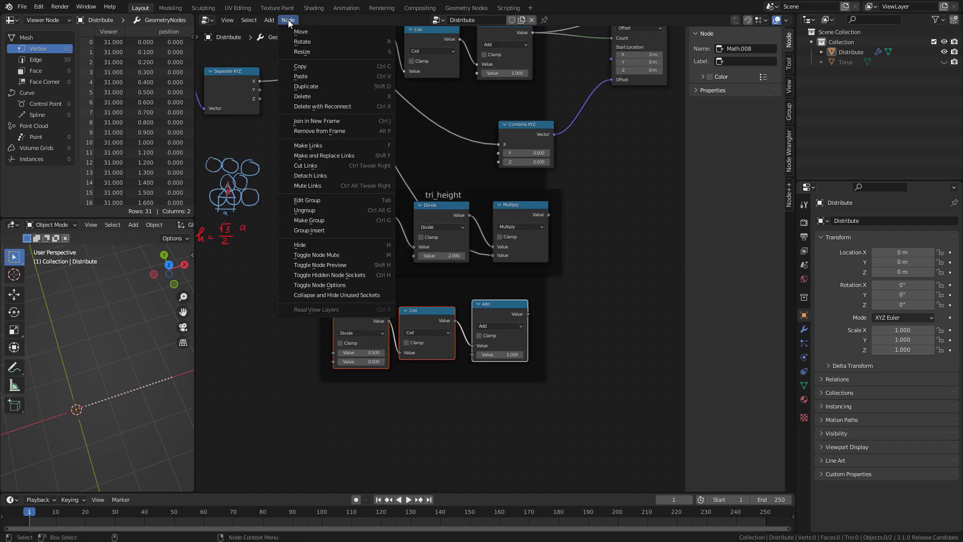
pyautogui.click(316, 131)
pyautogui.moveTo(570, 275); pyautogui.dragTo(563, 301, button='middle')
pyautogui.click(263, 299)
pyautogui.moveTo(277, 259); pyautogui.dragTo(328, 281, button='middle')
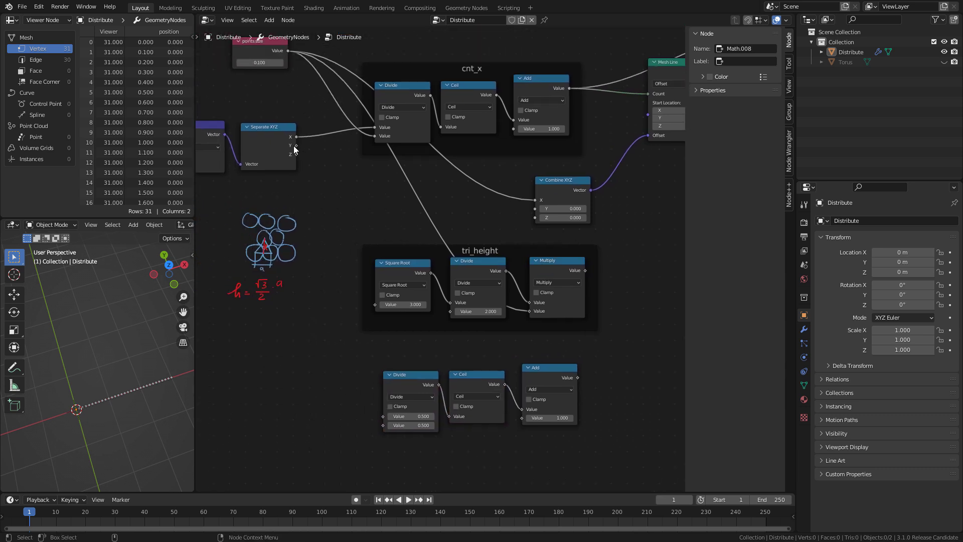
# - Connect the Separate XYZ Y output and the tri_height result to the copied Divide node's first and second values
pyautogui.moveTo(297, 145); pyautogui.dragTo(383, 416)
pyautogui.moveTo(549, 359); pyautogui.dragTo(489, 334, button='middle')
pyautogui.moveTo(526, 244); pyautogui.dragTo(323, 400)
pyautogui.moveTo(602, 318); pyautogui.dragTo(573, 326, button='middle')
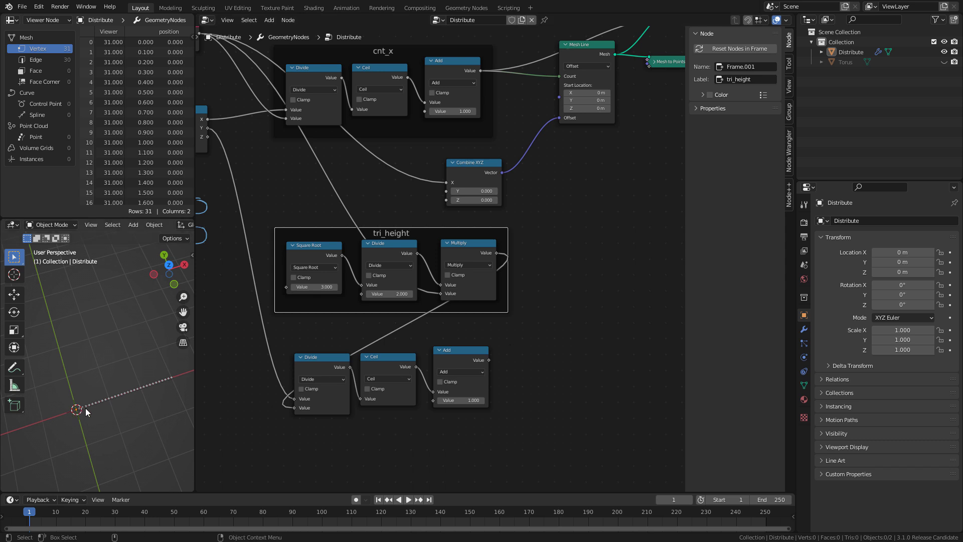
# - Duplicate the Mesh Line node beside the copied count nodes and connect the copied Add result to its Count
pyautogui.keyDown('alt'); pyautogui.moveTo(596, 343); pyautogui.dragTo(477, 353, button='middle'); pyautogui.keyUp('alt')
pyautogui.keyDown('alt'); pyautogui.moveTo(479, 351); pyautogui.dragTo(495, 314, button='right'); pyautogui.keyUp('alt')
pyautogui.click(507, 107)
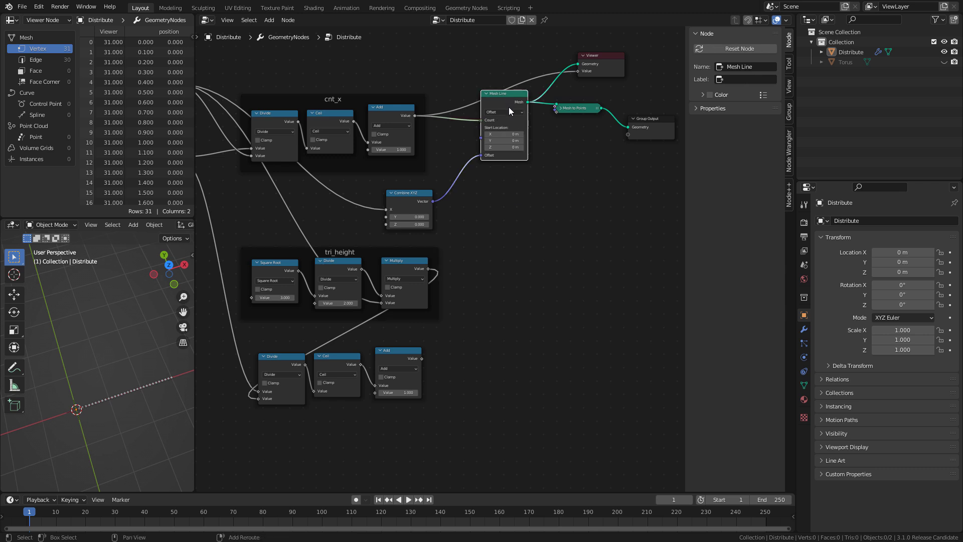
pyautogui.hotkey('shift', 'd')
pyautogui.click(506, 311)
pyautogui.moveTo(506, 311); pyautogui.dragTo(537, 307, button='middle')
pyautogui.click(453, 355)
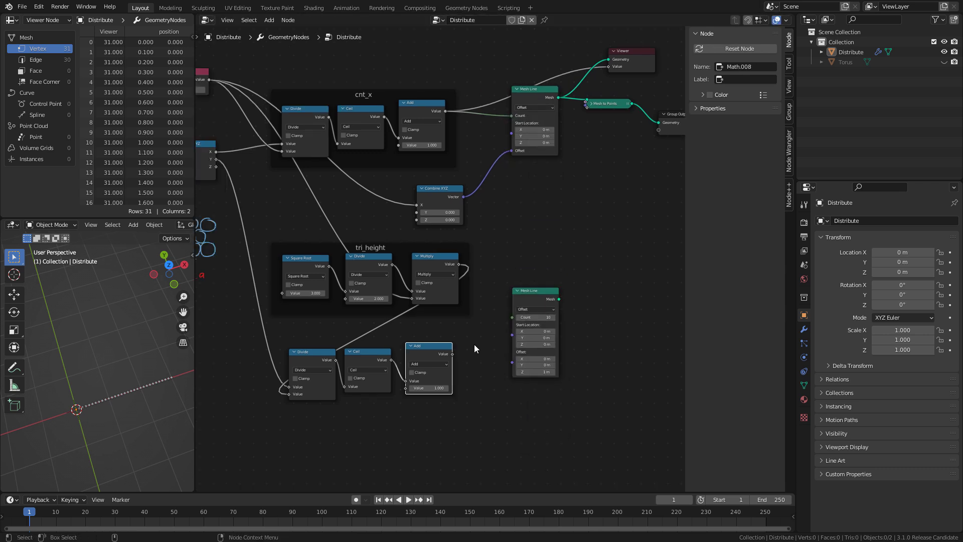
pyautogui.moveTo(452, 354); pyautogui.dragTo(512, 317)
# - Frame the copied Divide, Ceil and Add nodes together and label the frame cnt_y
pyautogui.moveTo(261, 430); pyautogui.dragTo(469, 331)
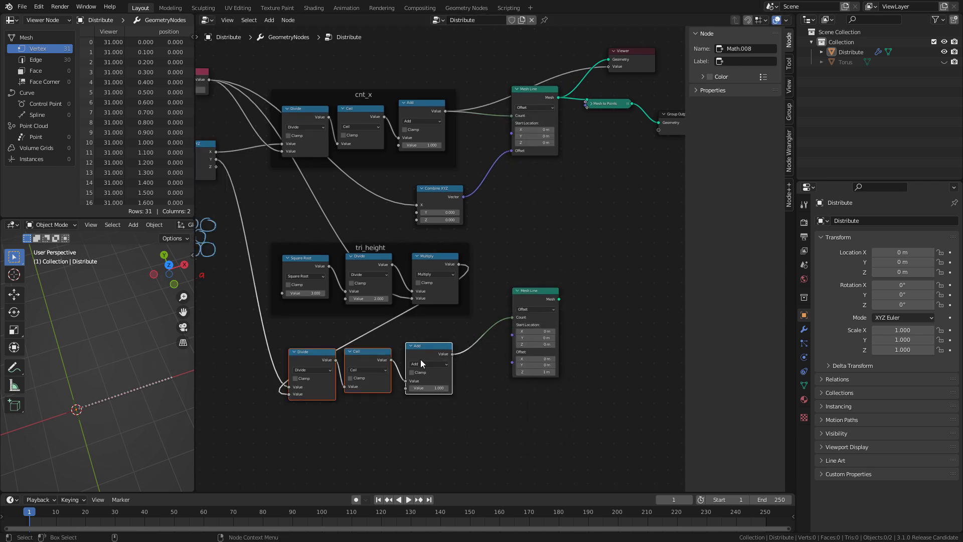
pyautogui.rightClick(425, 362)
pyautogui.click(420, 364)
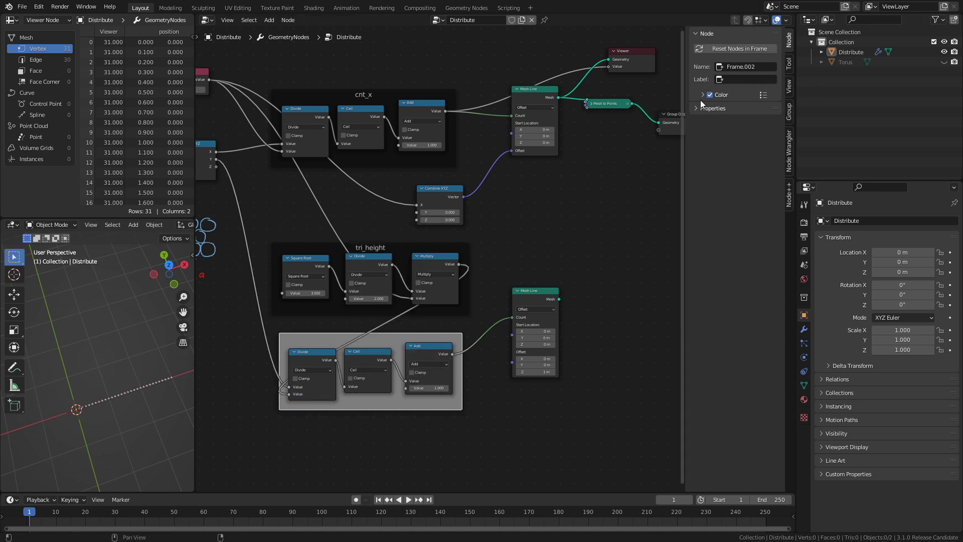
pyautogui.click(732, 79)
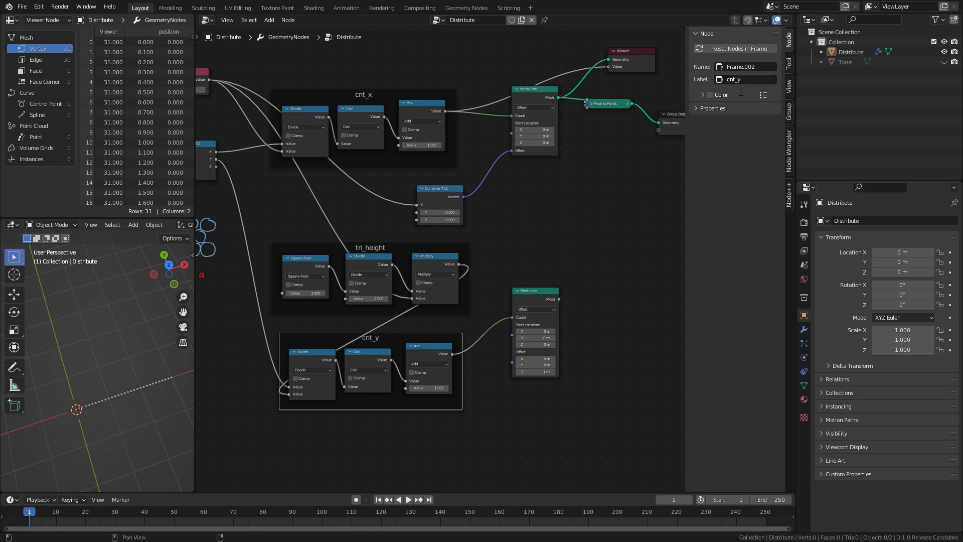
# - Duplicate the Combine XYZ node and place the copy between the cnt_y frame and the second Mesh Line
pyautogui.moveTo(530, 291); pyautogui.dragTo(536, 280)
pyautogui.moveTo(526, 392); pyautogui.dragTo(550, 370, button='middle')
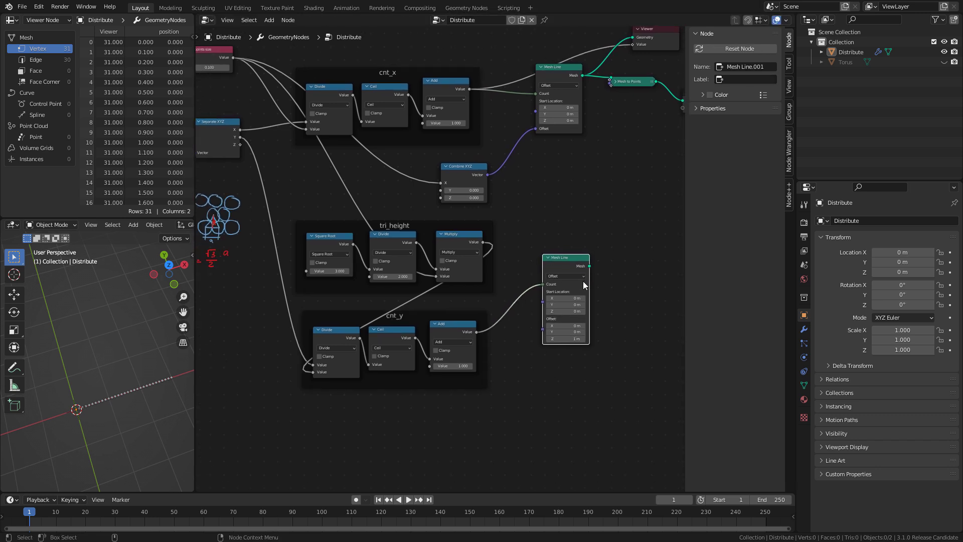
pyautogui.click(460, 173)
pyautogui.hotkey('shift', 'd')
pyautogui.click(511, 390)
pyautogui.moveTo(550, 357); pyautogui.dragTo(505, 359, button='middle')
pyautogui.moveTo(506, 271); pyautogui.dragTo(543, 267)
pyautogui.moveTo(462, 390); pyautogui.dragTo(487, 362)
pyautogui.moveTo(499, 339)
pyautogui.mouseDown(button='middle')
pyautogui.moveTo(497, 330)
pyautogui.moveTo(535, 352)
pyautogui.moveTo(517, 342)
pyautogui.moveTo(525, 372)
pyautogui.moveTo(506, 384)
pyautogui.mouseUp(button='middle')
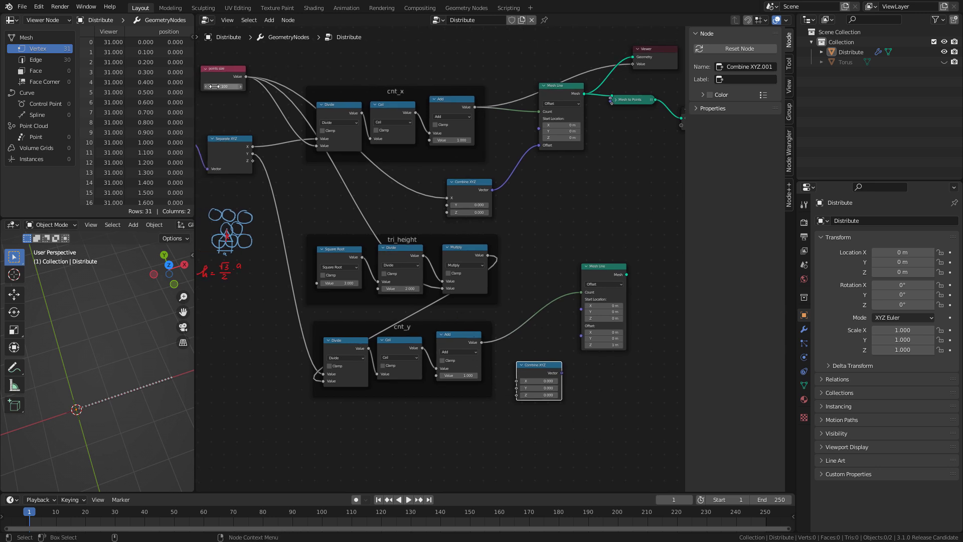
# - Connect the tri_height result to the copied Combine XYZ's Y and its Vector to the second Mesh Line's Offset
pyautogui.moveTo(489, 261); pyautogui.dragTo(541, 360)
pyautogui.moveTo(594, 379); pyautogui.dragTo(510, 395, button='middle')
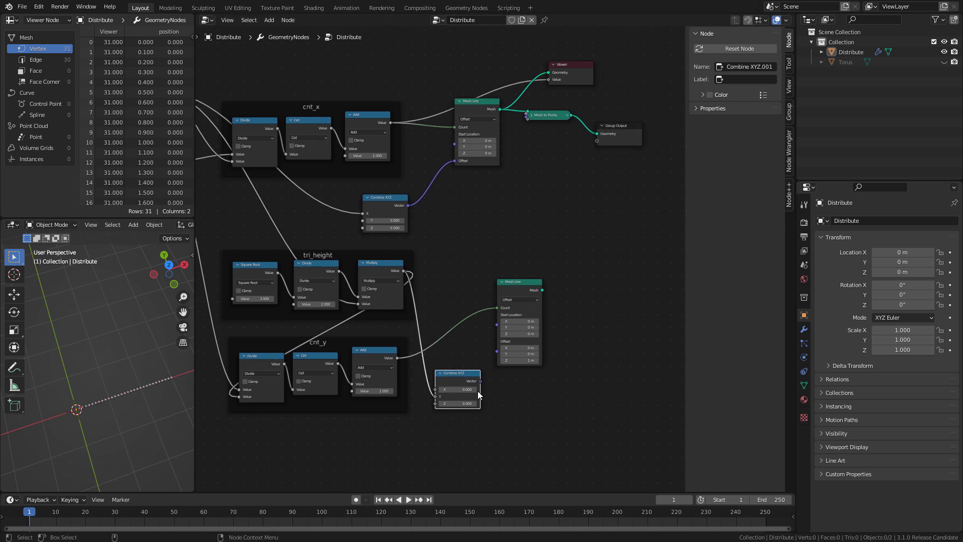
pyautogui.moveTo(479, 380); pyautogui.dragTo(496, 351)
# - Feed the second Mesh Line into an expanded Mesh to Points node and preview the cnt_y Add result in the Viewer
pyautogui.moveTo(611, 259); pyautogui.dragTo(572, 283, button='middle')
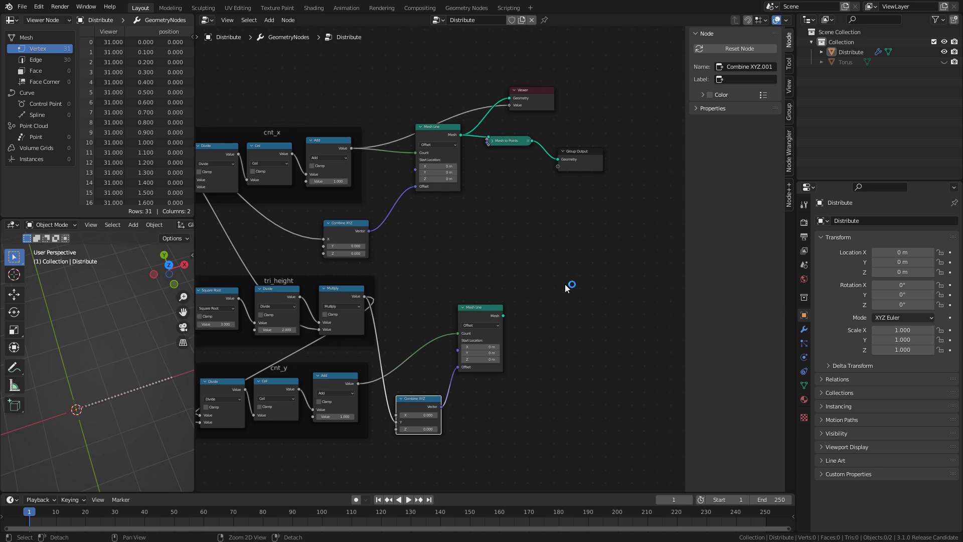
pyautogui.keyDown('alt'); pyautogui.moveTo(538, 256); pyautogui.dragTo(533, 247, button='right'); pyautogui.keyUp('alt')
pyautogui.moveTo(481, 312); pyautogui.dragTo(489, 161)
pyautogui.click(494, 134)
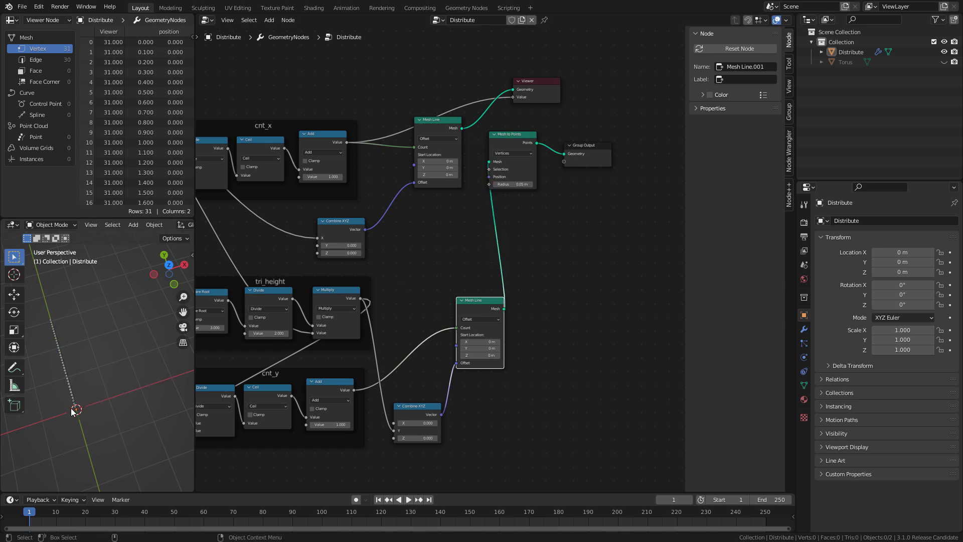
pyautogui.moveTo(71, 353); pyautogui.dragTo(143, 350, button='middle')
pyautogui.keyDown('ctrl'); pyautogui.keyDown('shift'); pyautogui.click(354, 390); pyautogui.keyUp('shift'); pyautogui.keyUp('ctrl')
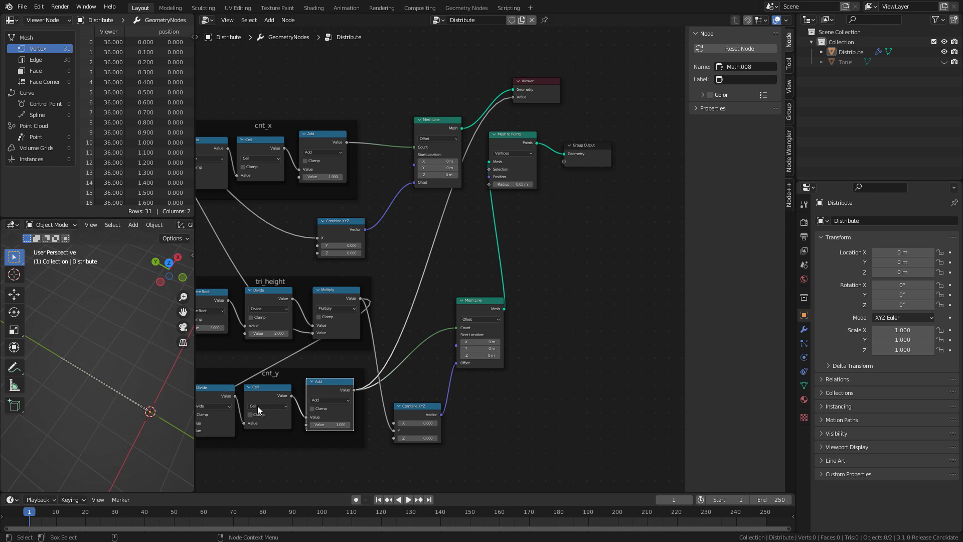
pyautogui.click(236, 441)
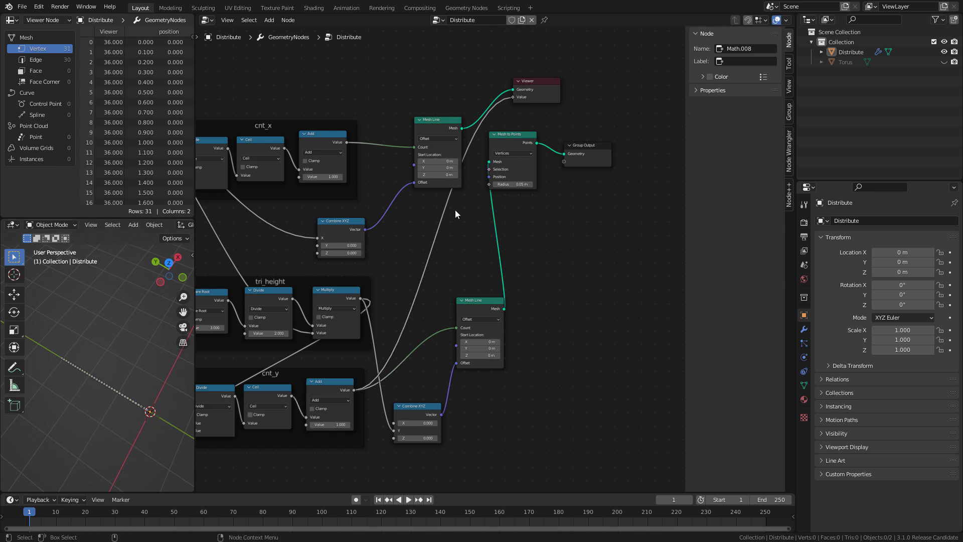
# - Add an Instance on Points node with the second Mesh Line as Points and the first Mesh Line as Instance
pyautogui.moveTo(573, 298); pyautogui.dragTo(490, 280, button='middle')
pyautogui.hotkey('shift', 'a')
pyautogui.click(479, 280)
pyautogui.write('insta')
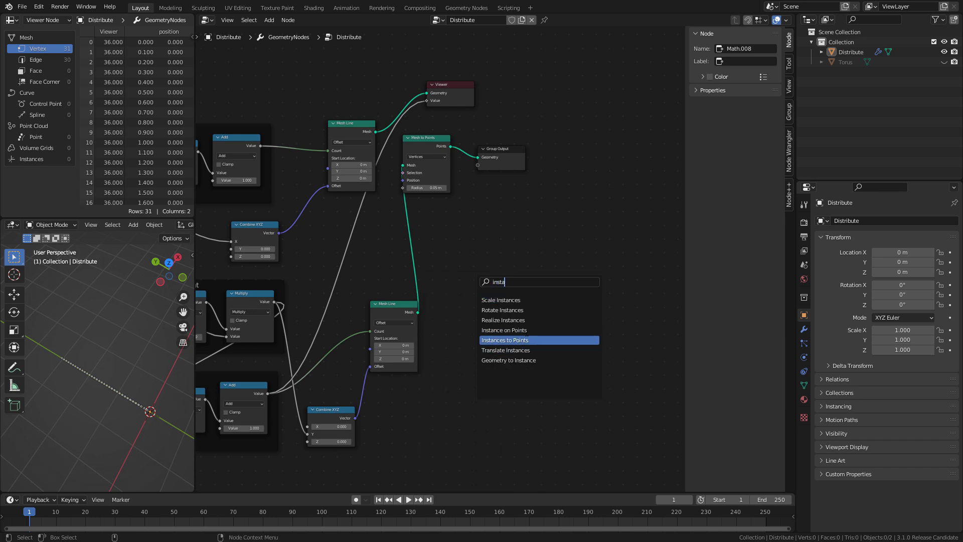
pyautogui.press('Return')
pyautogui.click(528, 244)
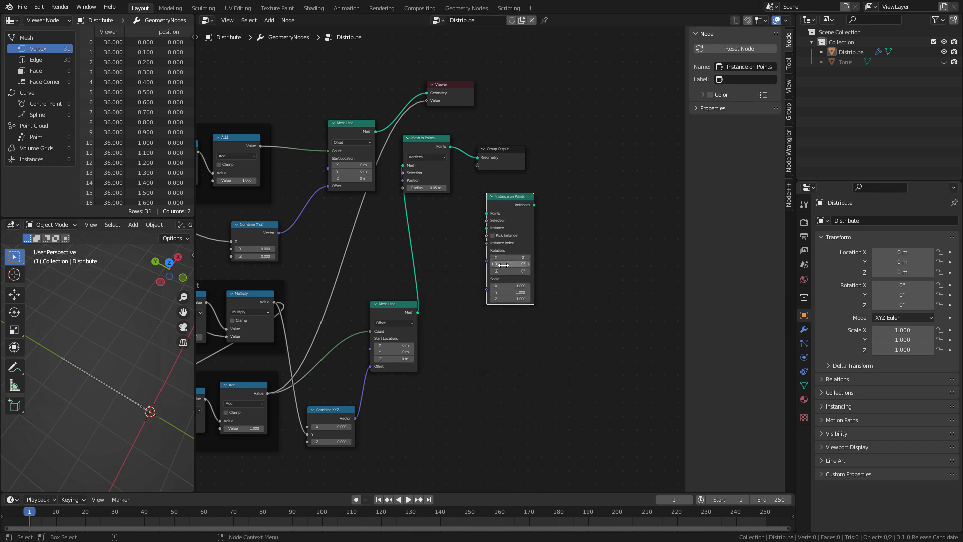
pyautogui.moveTo(418, 312); pyautogui.dragTo(494, 216)
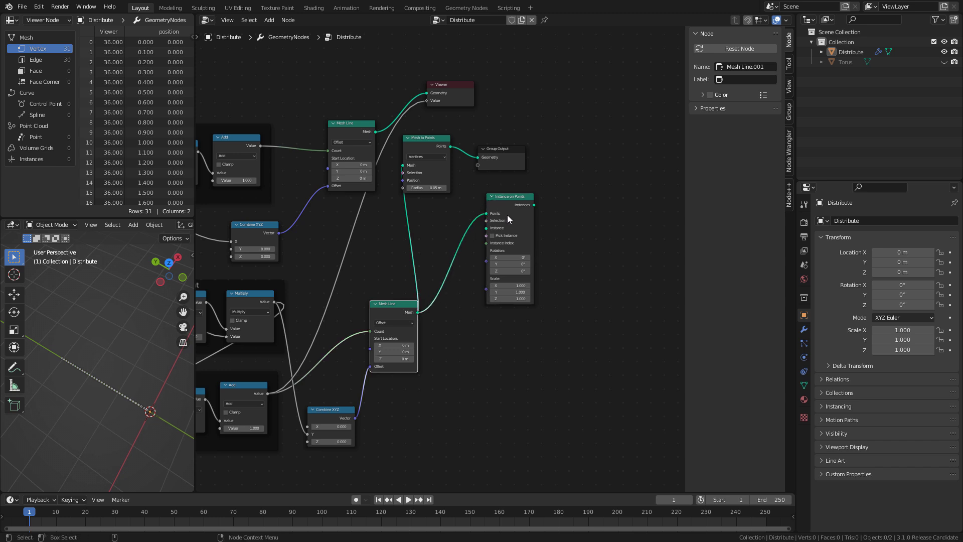
pyautogui.moveTo(375, 132); pyautogui.dragTo(487, 228)
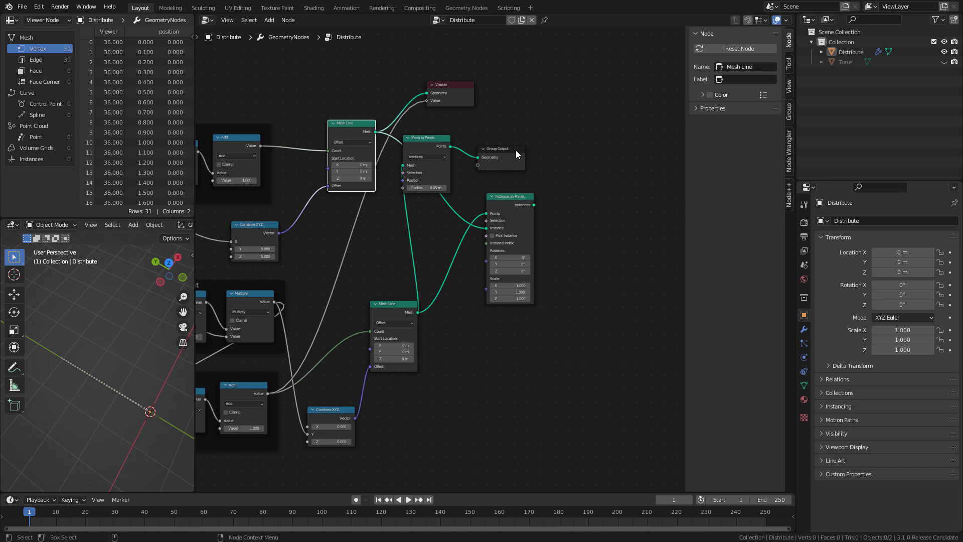
# - Move Mesh to Points and Group Output past Instance on Points, and connect its Instances output to Mesh to Points
pyautogui.moveTo(510, 148); pyautogui.dragTo(638, 149)
pyautogui.moveTo(427, 138); pyautogui.dragTo(571, 152)
pyautogui.moveTo(533, 204); pyautogui.dragTo(548, 179)
pyautogui.moveTo(115, 366); pyautogui.dragTo(36, 357, button='middle')
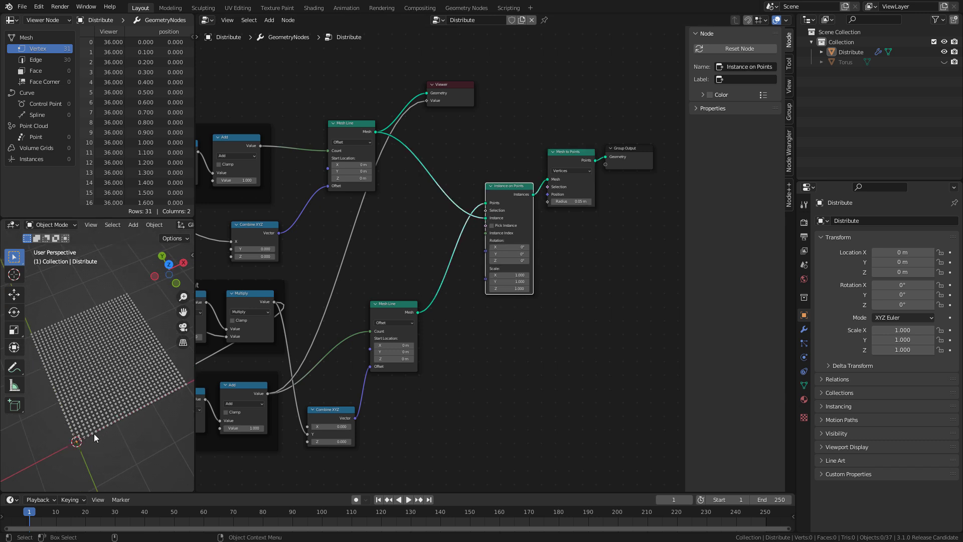
pyautogui.moveTo(94, 433)
pyautogui.keyDown('ctrl'); pyautogui.mouseDown(button='middle')
pyautogui.moveTo(114, 368)
pyautogui.moveTo(93, 396)
pyautogui.moveTo(103, 398)
pyautogui.moveTo(88, 426)
pyautogui.mouseUp(button='middle'); pyautogui.keyUp('ctrl')
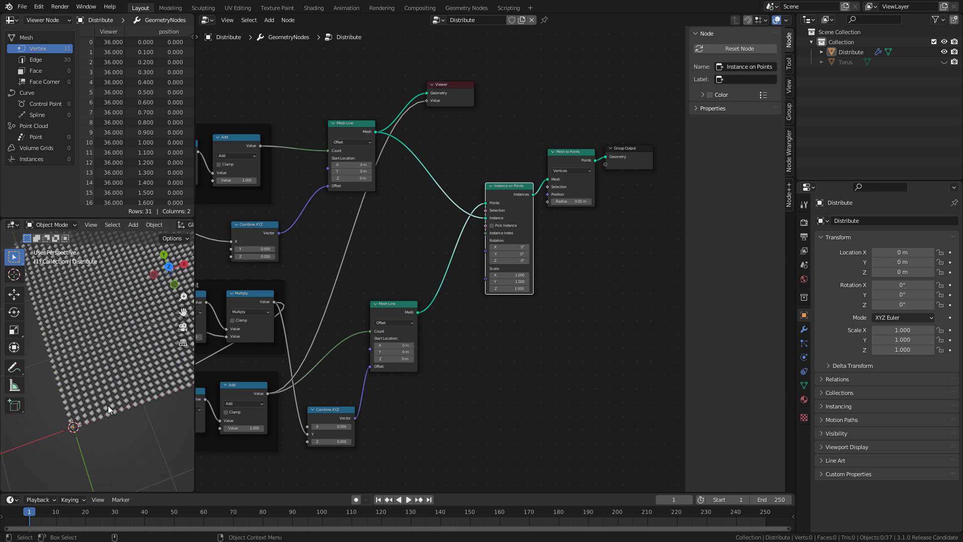
pyautogui.moveTo(284, 383); pyautogui.dragTo(444, 381, button='middle')
pyautogui.moveTo(378, 244)
pyautogui.keyDown('ctrl'); pyautogui.mouseDown(button='middle')
pyautogui.moveTo(388, 357)
pyautogui.moveTo(407, 290)
pyautogui.mouseUp(button='middle'); pyautogui.keyUp('ctrl')
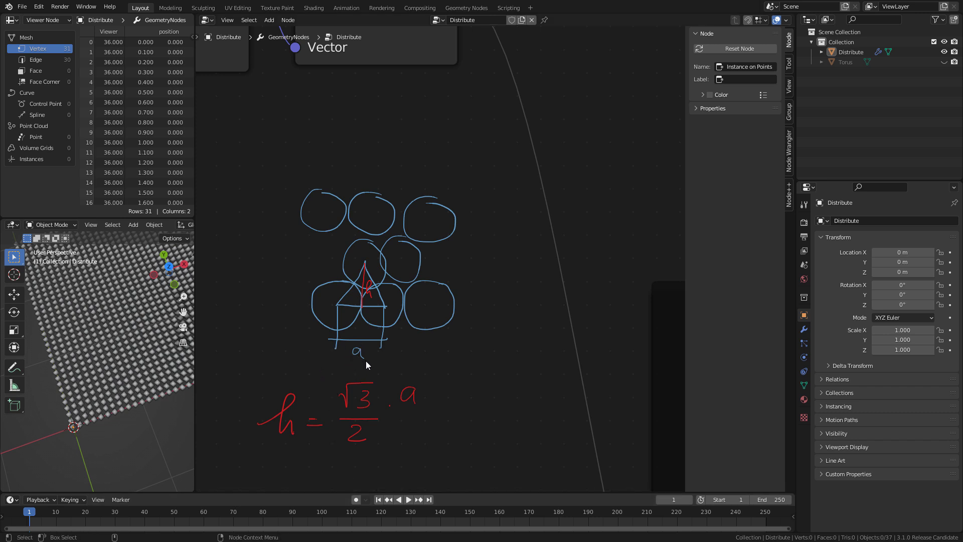
# - Add a Set Position node and insert it between the second Mesh Line and Instance on Points
pyautogui.keyDown('alt'); pyautogui.moveTo(365, 360); pyautogui.dragTo(531, 239, button='right'); pyautogui.keyUp('alt')
pyautogui.moveTo(531, 239)
pyautogui.keyDown('alt'); pyautogui.mouseDown(button='middle')
pyautogui.moveTo(460, 322)
pyautogui.moveTo(431, 296)
pyautogui.moveTo(494, 307)
pyautogui.moveTo(480, 335)
pyautogui.moveTo(460, 301)
pyautogui.moveTo(464, 316)
pyautogui.moveTo(535, 300)
pyautogui.moveTo(492, 301)
pyautogui.moveTo(502, 287)
pyautogui.mouseUp(button='middle'); pyautogui.keyUp('alt')
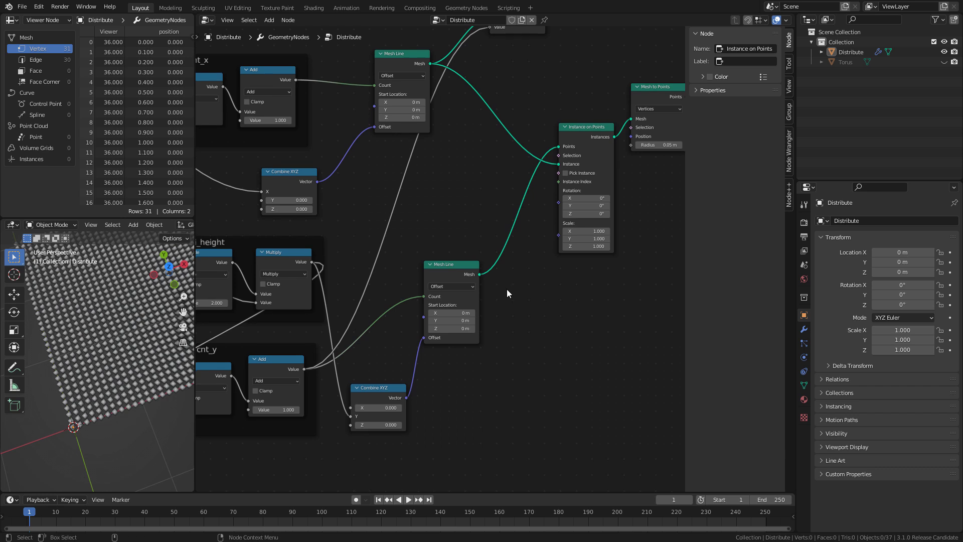
pyautogui.hotkey('shift', 'a')
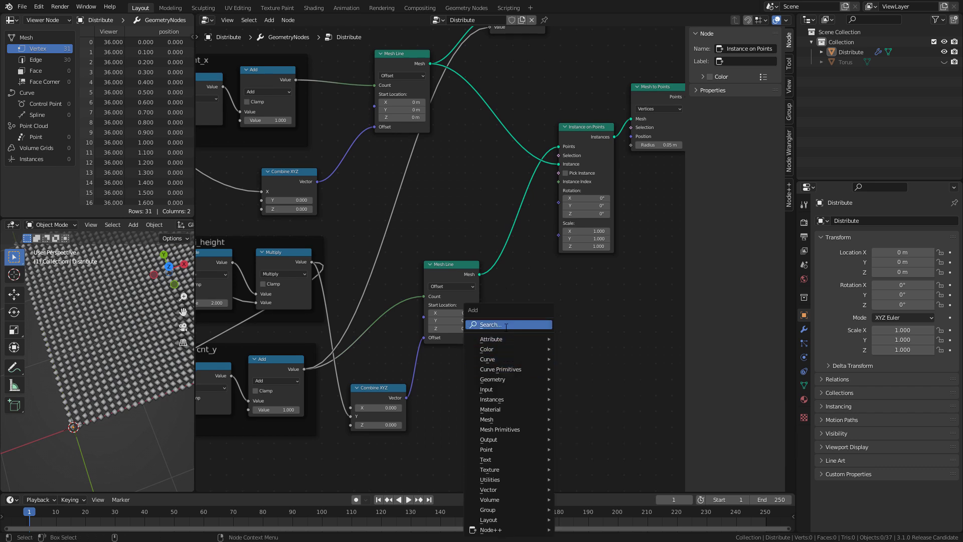
pyautogui.click(508, 325)
pyautogui.write('set')
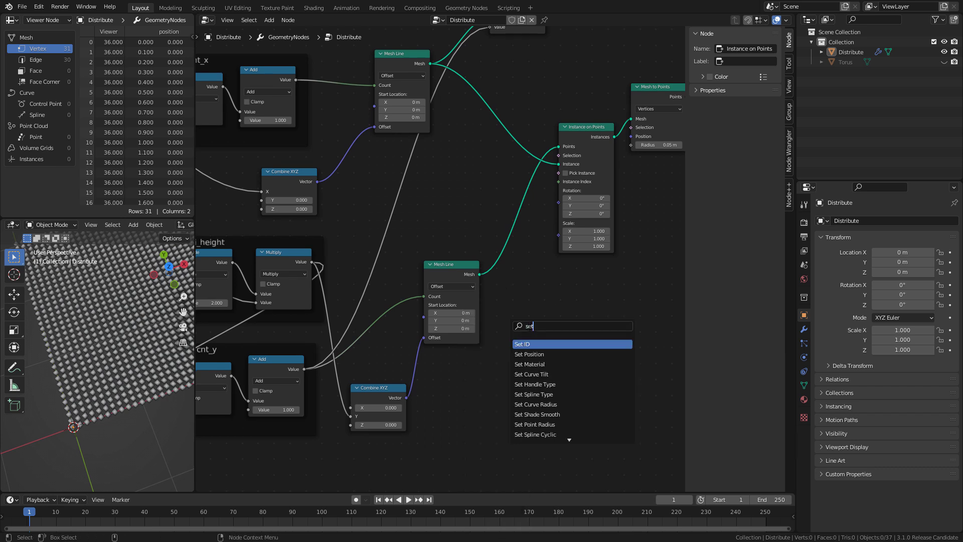
pyautogui.click(529, 353)
pyautogui.click(545, 327)
pyautogui.scroll(-1, 579, 281)
pyautogui.moveTo(584, 271); pyautogui.dragTo(609, 263, button='middle')
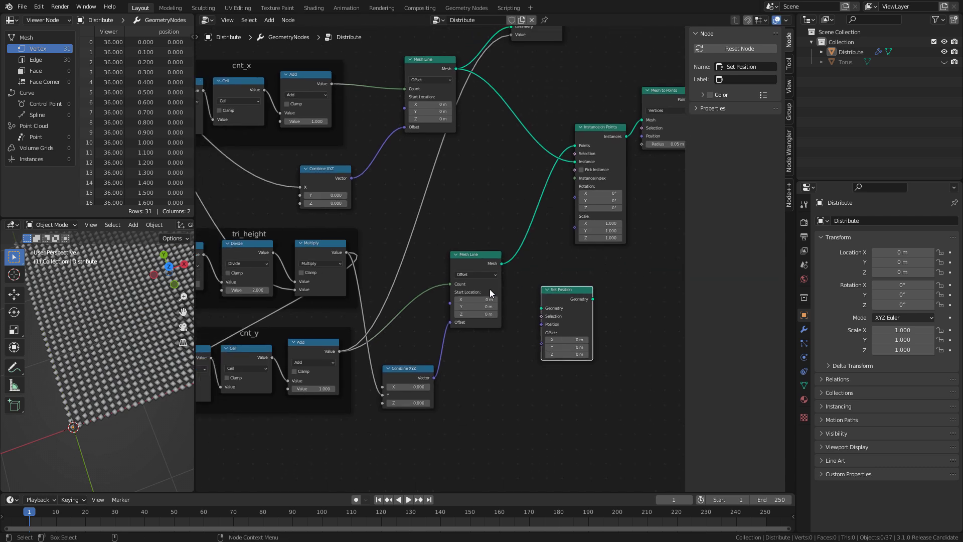
pyautogui.moveTo(564, 290); pyautogui.dragTo(569, 250)
pyautogui.scroll(1, 567, 281)
pyautogui.moveTo(546, 339); pyautogui.dragTo(553, 283, button='middle')
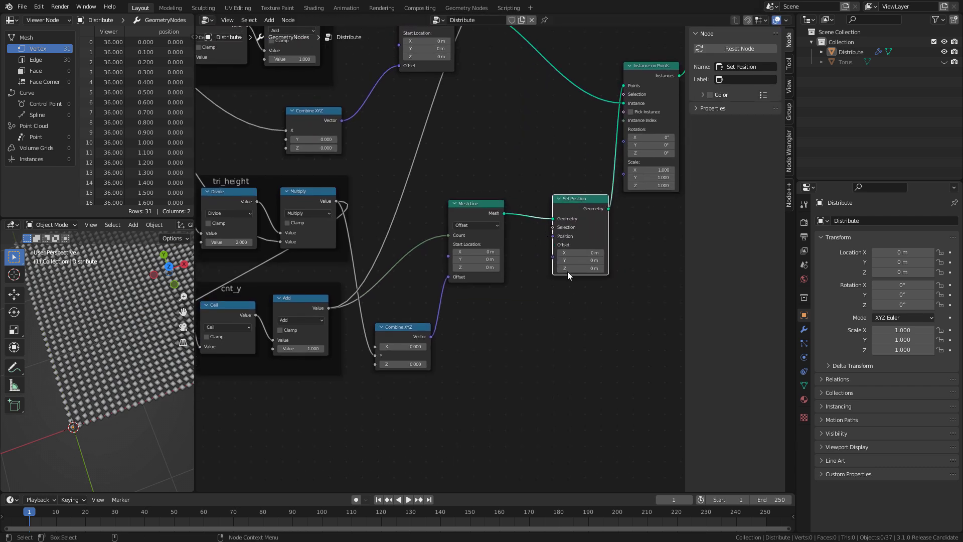
# - Add an Index node below the Combine XYZ that feeds the second Mesh Line
pyautogui.click(504, 357)
pyautogui.hotkey('shift', 'a')
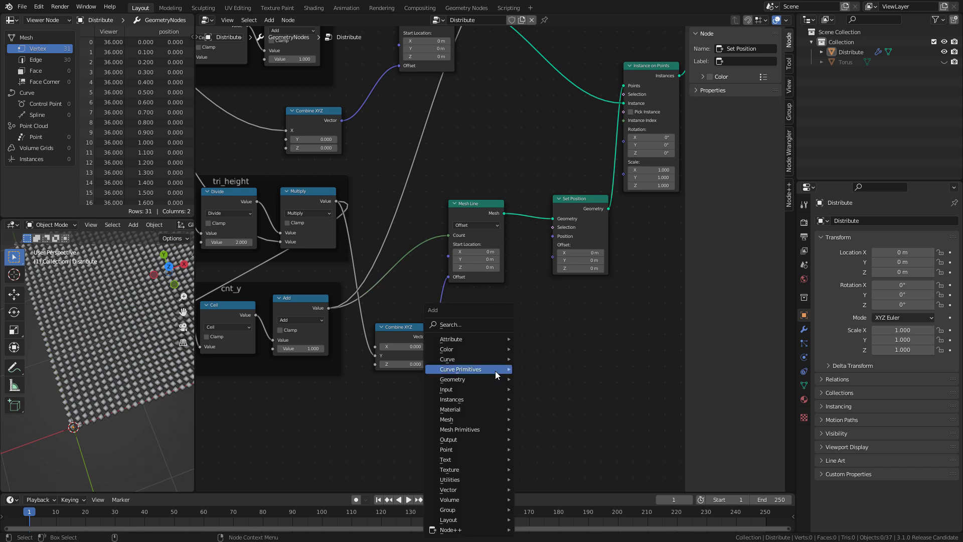
pyautogui.click(466, 325)
pyautogui.write('index')
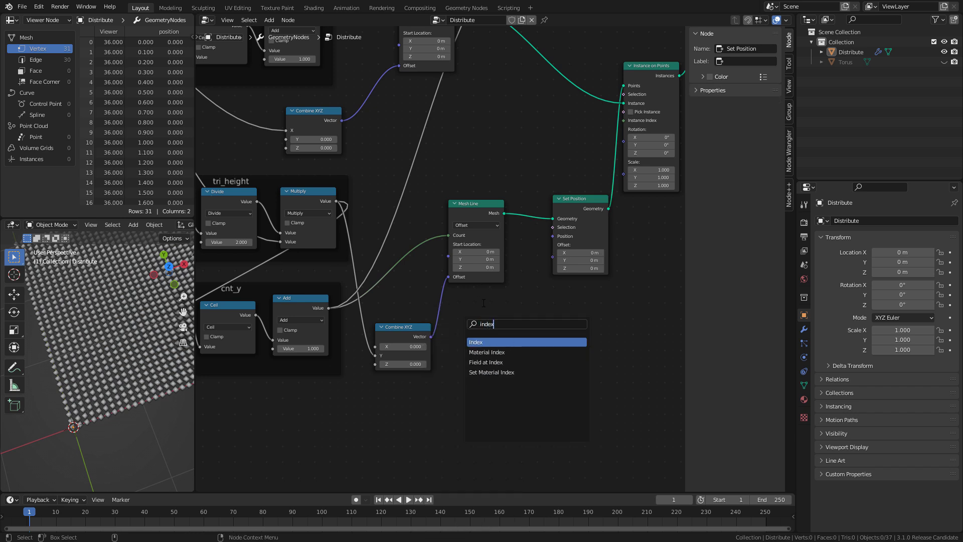
pyautogui.press('Return')
pyautogui.click(395, 418)
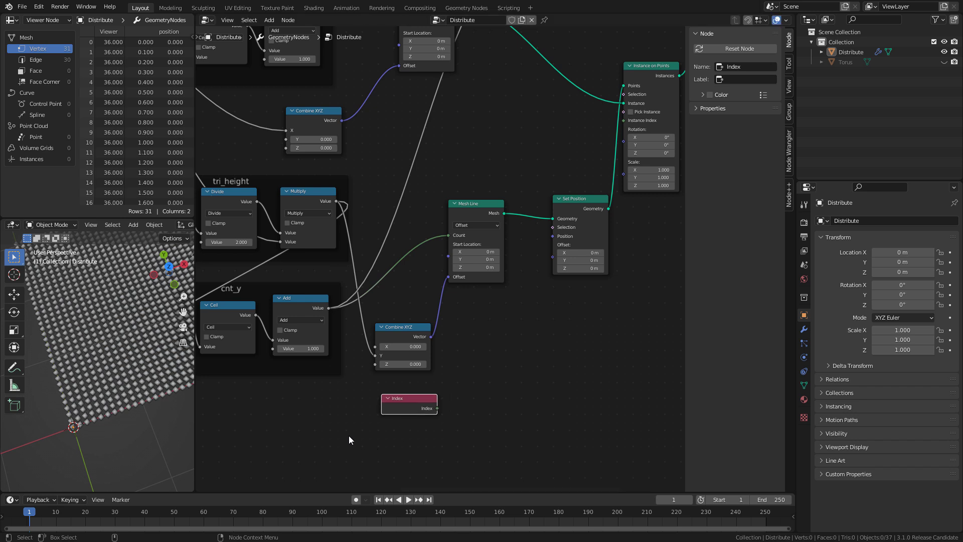
# - Add a Math node set to Modulo with a divisor of 2 and feed it the Index
pyautogui.hotkey('shift', 'a')
pyautogui.click(284, 326)
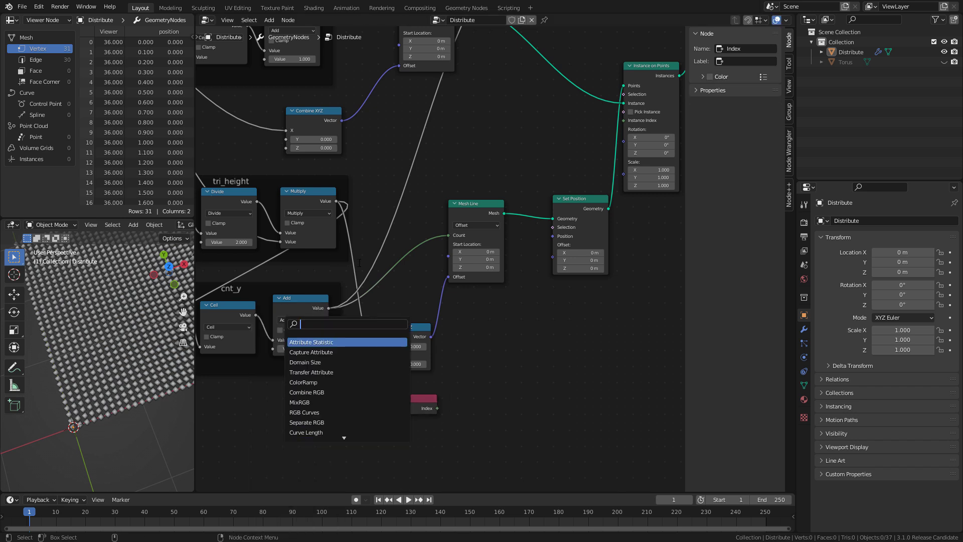
pyautogui.write('add')
pyautogui.press('Return')
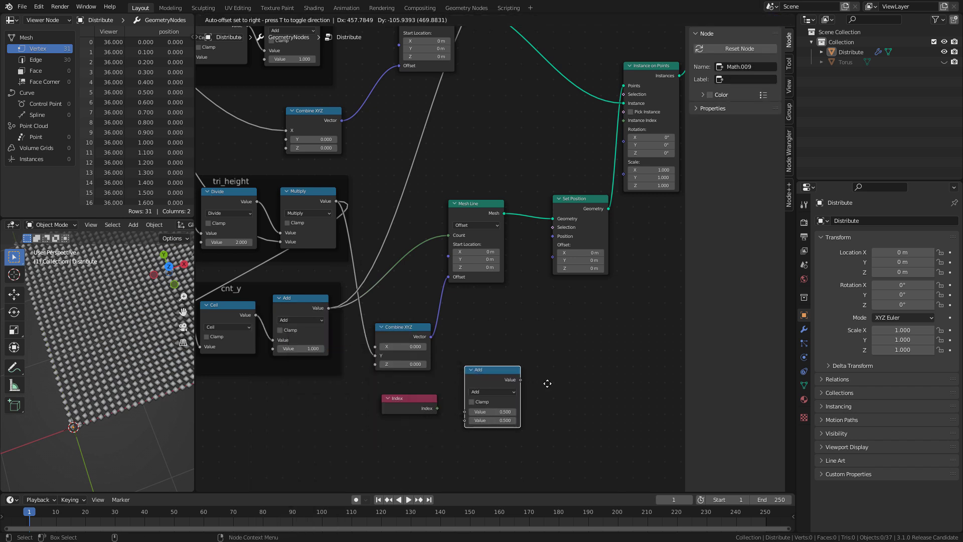
pyautogui.click(489, 393)
pyautogui.click(490, 393)
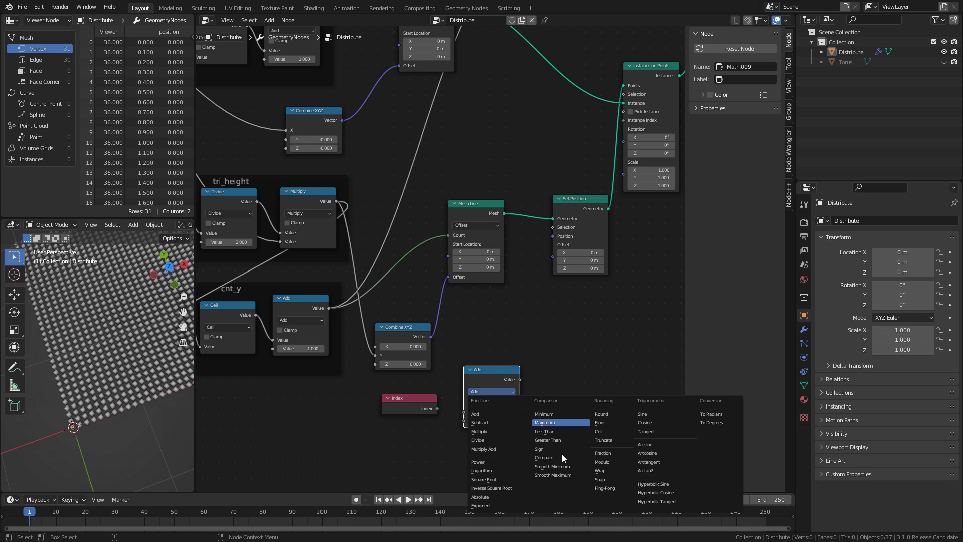
pyautogui.click(602, 461)
pyautogui.write('2')
pyautogui.press('Return')
pyautogui.moveTo(438, 408); pyautogui.dragTo(464, 411)
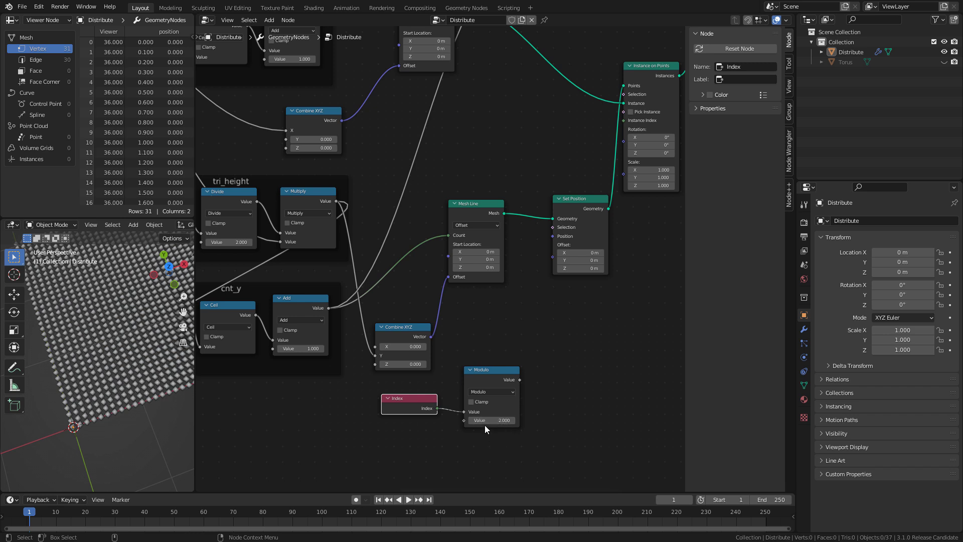
# - Add a Compare node fed by the Modulo value, set it to Equal and B to 1
pyautogui.click(515, 437)
pyautogui.hotkey('shift', 'a')
pyautogui.click(511, 327)
pyautogui.write('com')
pyautogui.press('Return')
pyautogui.click(570, 372)
pyautogui.moveTo(519, 380); pyautogui.dragTo(543, 402)
pyautogui.moveTo(581, 363); pyautogui.dragTo(571, 371)
pyautogui.click(562, 398)
pyautogui.click(559, 443)
pyautogui.click(563, 417)
pyautogui.write('1')
pyautogui.press('Return')
# - Connect the Compare Result to Set Position's Selection and move the Index node closer to Modulo
pyautogui.moveTo(591, 375); pyautogui.dragTo(584, 256)
pyautogui.doubleClick(583, 256)
pyautogui.write('0')
pyautogui.press('Return')
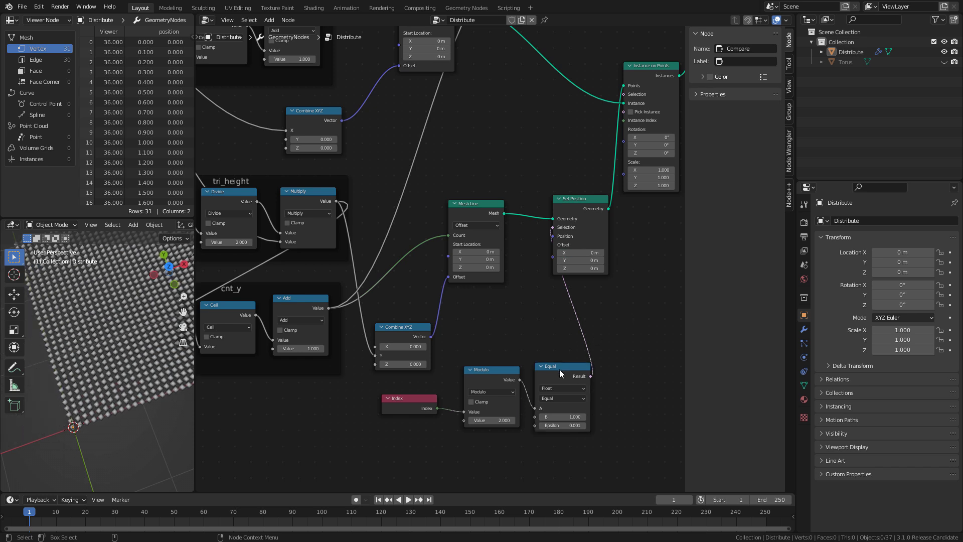
pyautogui.moveTo(411, 393); pyautogui.dragTo(452, 404)
# - Add a Math node near the points size node and set its operation to Divide
pyautogui.keyDown('alt'); pyautogui.moveTo(572, 359); pyautogui.dragTo(554, 373, button='right'); pyautogui.keyUp('alt')
pyautogui.keyDown('alt'); pyautogui.moveTo(550, 365); pyautogui.dragTo(594, 321, button='middle'); pyautogui.keyUp('alt')
pyautogui.keyDown('alt'); pyautogui.moveTo(560, 338); pyautogui.dragTo(534, 350, button='right'); pyautogui.keyUp('alt')
pyautogui.keyDown('alt'); pyautogui.moveTo(238, 158); pyautogui.dragTo(401, 252, button='middle'); pyautogui.keyUp('alt')
pyautogui.keyDown('alt'); pyautogui.moveTo(301, 103); pyautogui.dragTo(342, 151, button='right'); pyautogui.keyUp('alt')
pyautogui.moveTo(342, 150); pyautogui.dragTo(355, 268, button='middle')
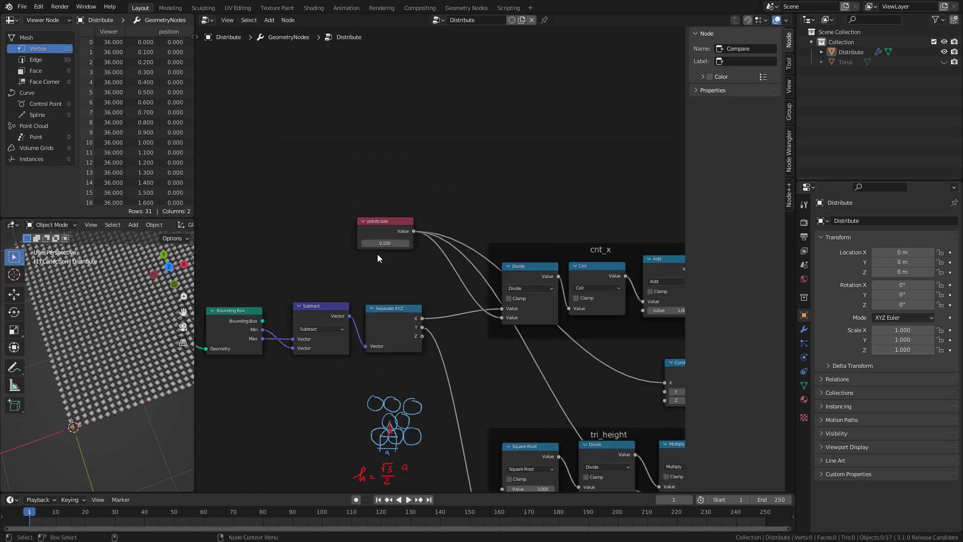
pyautogui.moveTo(413, 232); pyautogui.dragTo(459, 201)
pyautogui.write('math')
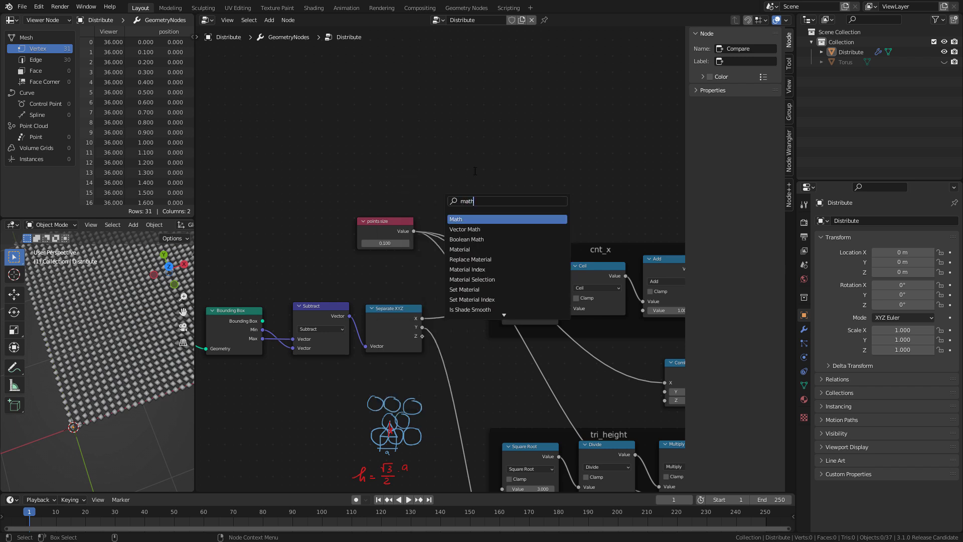
pyautogui.click(466, 219)
pyautogui.click(510, 158)
pyautogui.click(510, 158)
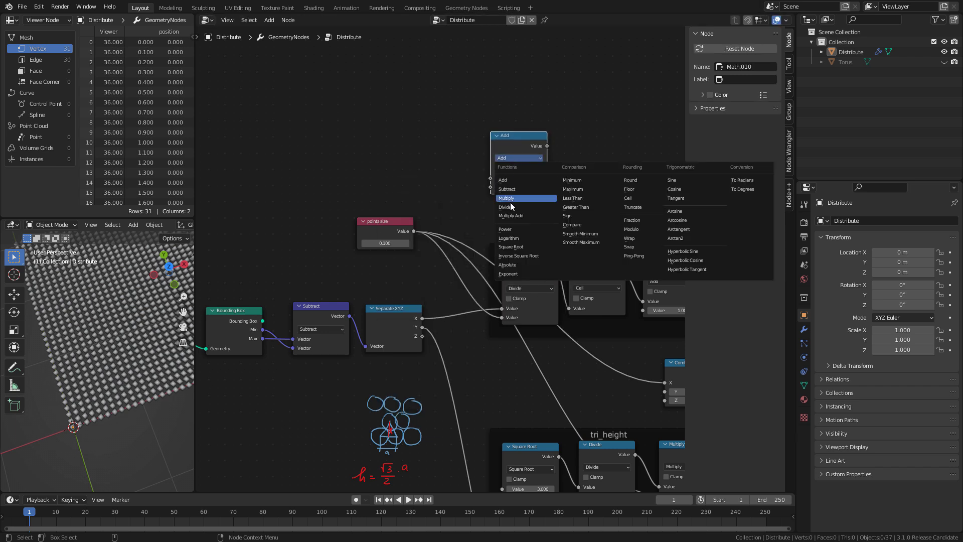
pyautogui.click(507, 207)
# - Connect points size to the new Divide node's first value and set its divisor to 2
pyautogui.moveTo(412, 232); pyautogui.dragTo(501, 176)
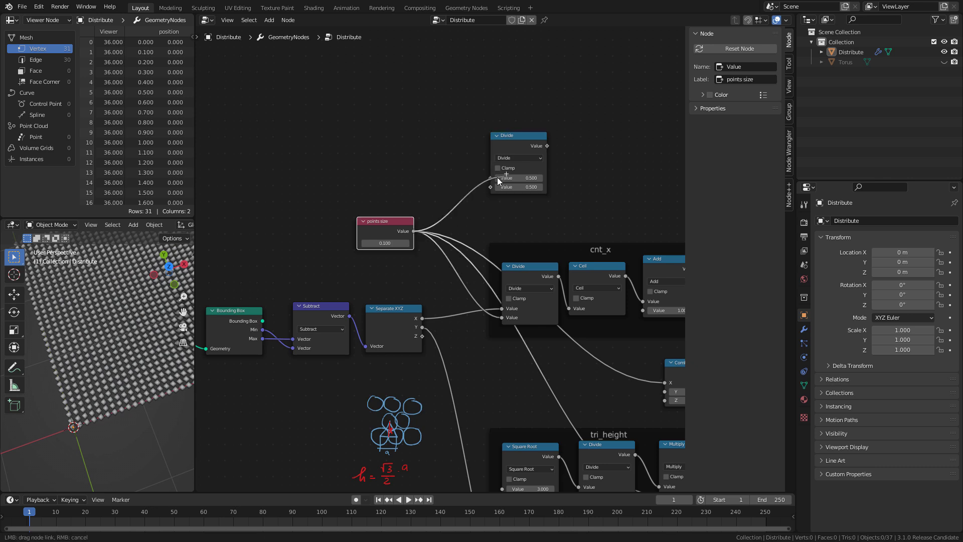
pyautogui.click(519, 187)
pyautogui.press('Return')
# - Move the points size Divide node beneath the Compare node, near Set Position
pyautogui.press('n')
pyautogui.scroll(-3, 697, 173)
pyautogui.moveTo(703, 172); pyautogui.dragTo(510, 30, button='middle')
pyautogui.scroll(-2, 458, 195)
pyautogui.moveTo(415, 128); pyautogui.dragTo(403, 145, button='middle')
pyautogui.moveTo(367, 44); pyautogui.dragTo(520, 428)
pyautogui.moveTo(567, 443); pyautogui.dragTo(454, 354, button='middle')
pyautogui.moveTo(412, 331); pyautogui.dragTo(483, 340)
pyautogui.scroll(2, 543, 292)
pyautogui.keyDown('alt'); pyautogui.moveTo(543, 292); pyautogui.dragTo(539, 303, button='right'); pyautogui.keyUp('alt')
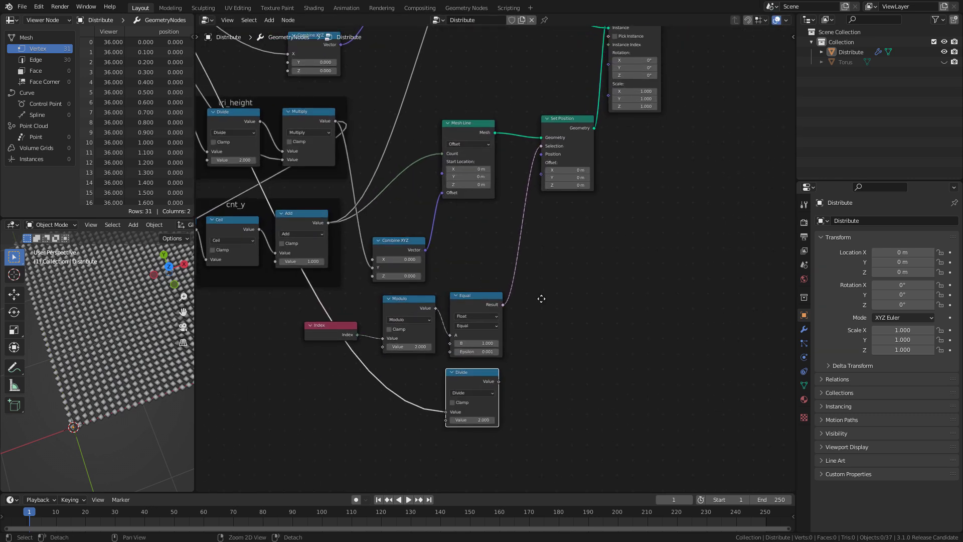
pyautogui.keyDown('alt'); pyautogui.moveTo(539, 303); pyautogui.dragTo(543, 288, button='middle'); pyautogui.keyUp('alt')
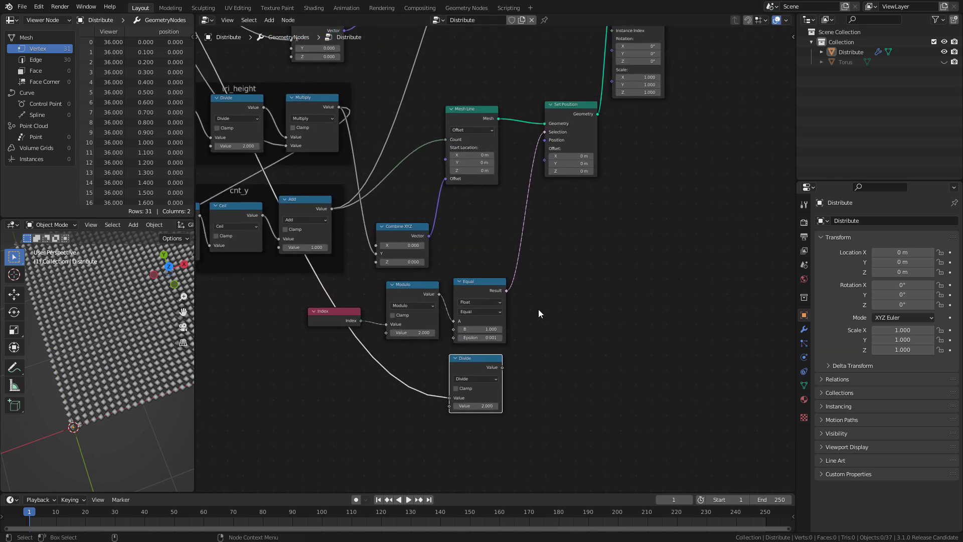
# - Add a Combine XYZ with the Divide value as X and connect its Vector to Set Position's Offset
pyautogui.click(553, 364)
pyautogui.hotkey('shift', 'a')
pyautogui.write('combine')
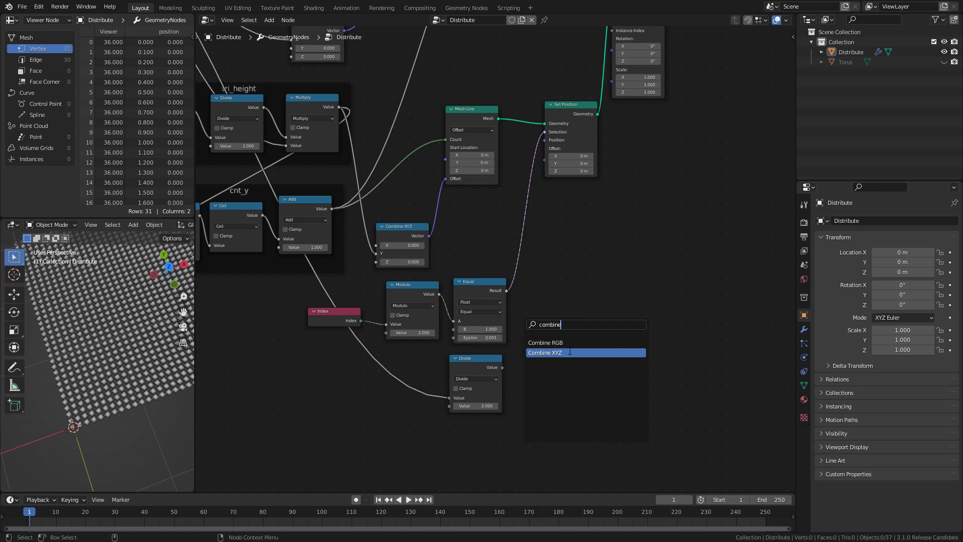
pyautogui.click(569, 351)
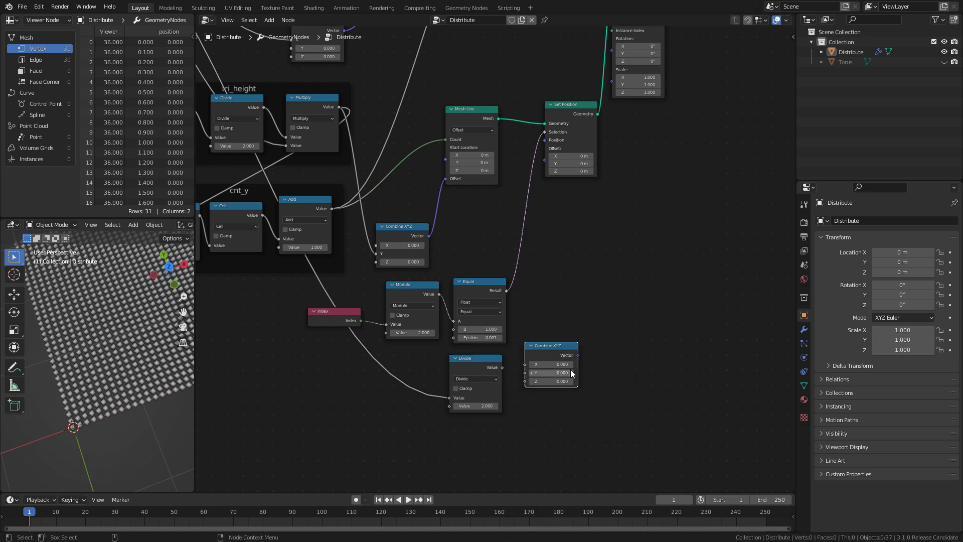
pyautogui.click(497, 359)
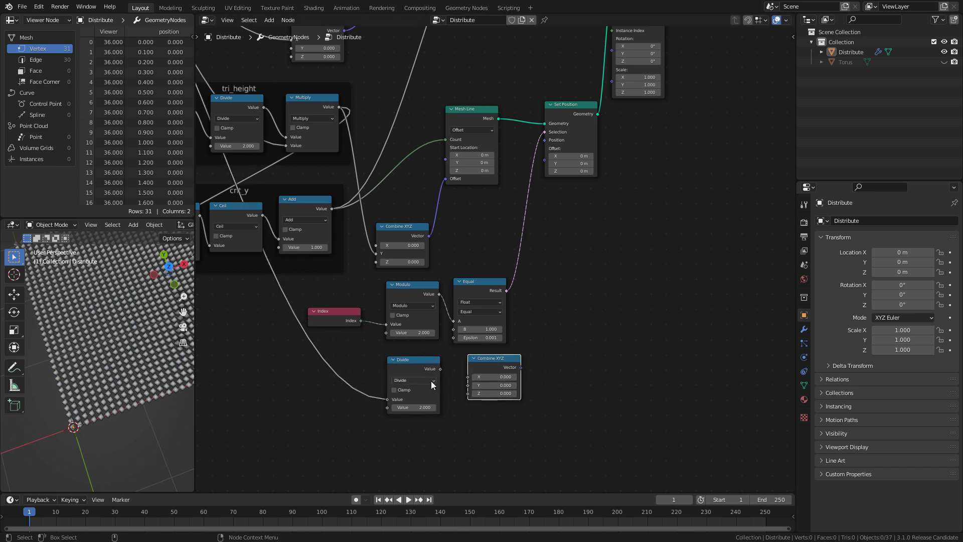
pyautogui.click(428, 381)
pyautogui.moveTo(442, 374); pyautogui.dragTo(545, 161)
pyautogui.moveTo(103, 391)
pyautogui.mouseDown(button='middle')
pyautogui.moveTo(96, 402)
pyautogui.moveTo(130, 345)
pyautogui.moveTo(97, 383)
pyautogui.moveTo(135, 354)
pyautogui.moveTo(98, 384)
pyautogui.moveTo(112, 376)
pyautogui.mouseUp(button='middle')
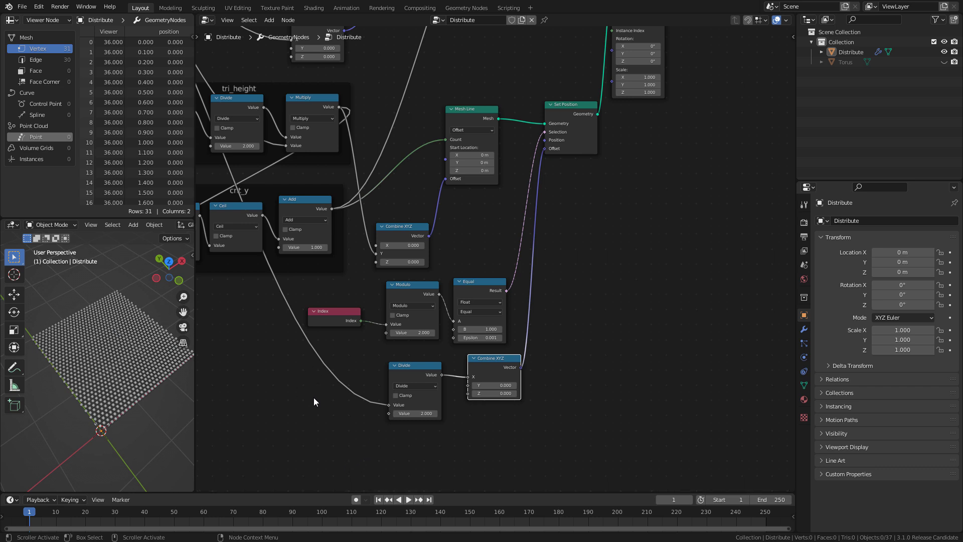
# - Draw three touching red circles beside the height sketch and join their centres with a triangle
pyautogui.moveTo(305, 363)
pyautogui.mouseDown(button='middle')
pyautogui.moveTo(705, 382)
pyautogui.moveTo(440, 363)
pyautogui.moveTo(437, 409)
pyautogui.mouseUp(button='middle')
pyautogui.scroll(11, 474, 244)
pyautogui.moveTo(430, 304); pyautogui.dragTo(547, 270, button='middle')
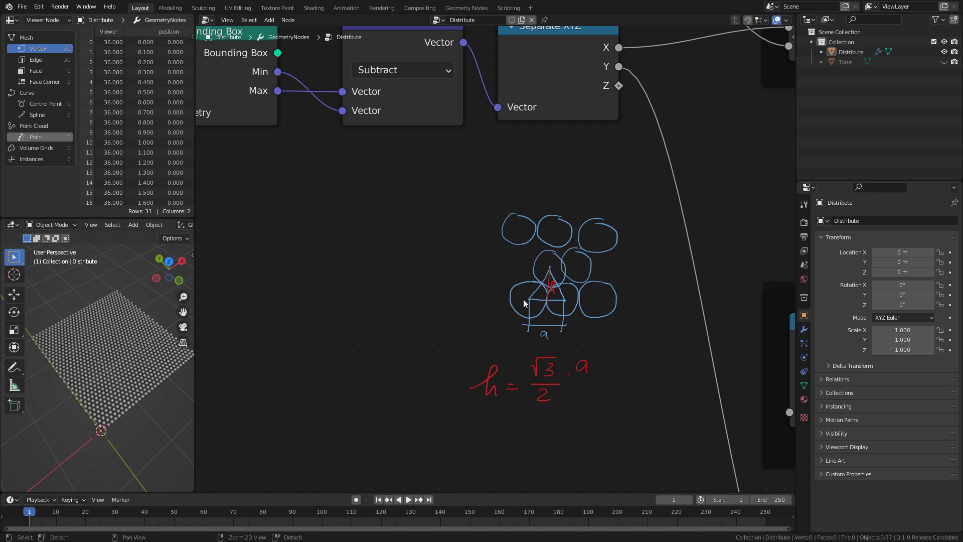
pyautogui.moveTo(383, 319); pyautogui.dragTo(421, 317, button='middle')
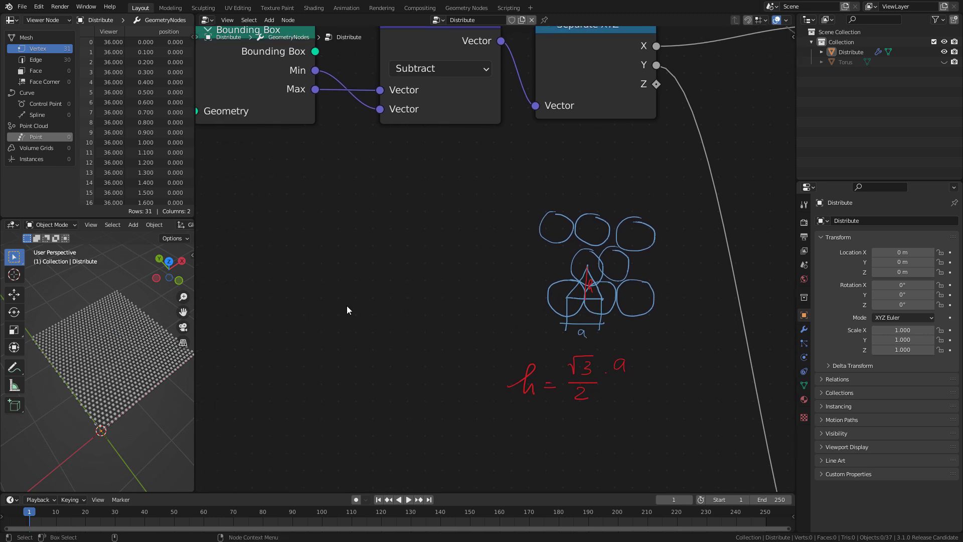
pyautogui.moveTo(342, 299)
pyautogui.mouseDown()
pyautogui.moveTo(365, 301)
pyautogui.moveTo(357, 298)
pyautogui.moveTo(368, 329)
pyautogui.moveTo(387, 311)
pyautogui.moveTo(372, 295)
pyautogui.moveTo(389, 277)
pyautogui.mouseUp()
pyautogui.moveTo(350, 305)
pyautogui.mouseDown()
pyautogui.moveTo(382, 285)
pyautogui.moveTo(372, 321)
pyautogui.mouseUp()
# - Show the annotation layers and draw a fourth circle in the blue Note layer on top of the red ones
pyautogui.press('n')
pyautogui.click(789, 86)
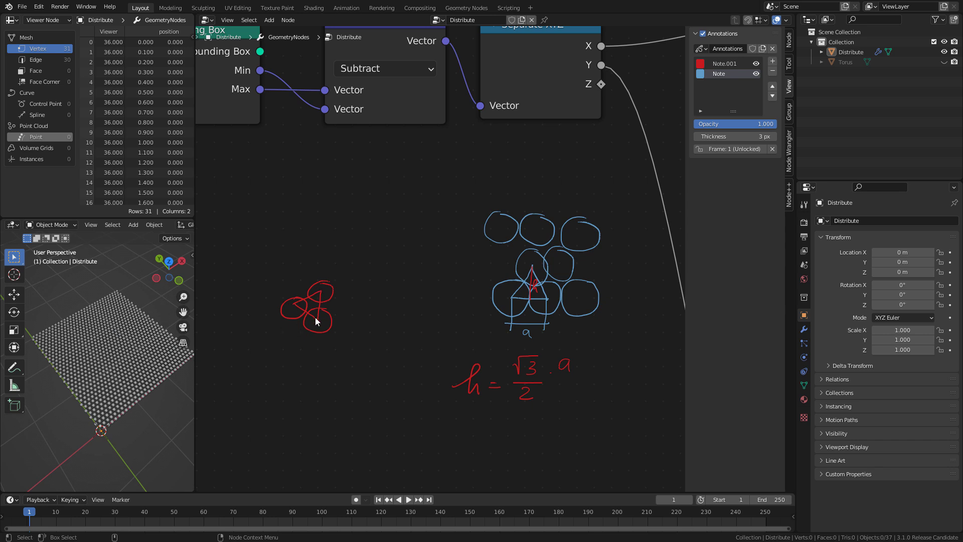
pyautogui.moveTo(307, 278)
pyautogui.mouseDown()
pyautogui.moveTo(317, 317)
pyautogui.moveTo(307, 293)
pyautogui.moveTo(321, 289)
pyautogui.mouseUp()
# - Sketch a blue tetrahedron above the circles, with its base medians and vertical height line
pyautogui.scroll(3, 316, 286)
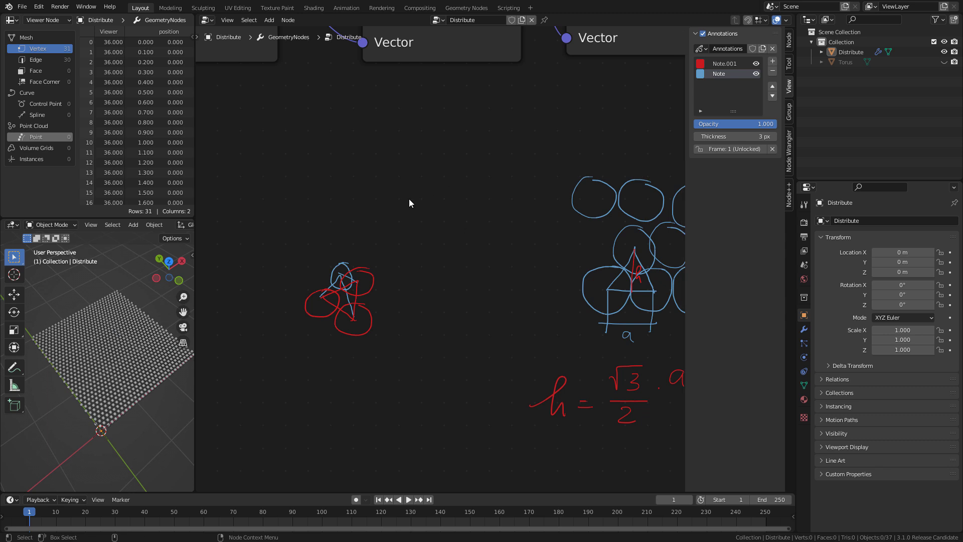
pyautogui.moveTo(383, 206)
pyautogui.mouseDown()
pyautogui.moveTo(468, 168)
pyautogui.moveTo(458, 243)
pyautogui.mouseUp()
pyautogui.moveTo(383, 207); pyautogui.dragTo(458, 239)
pyautogui.moveTo(466, 168)
pyautogui.mouseDown()
pyautogui.moveTo(426, 219)
pyautogui.moveTo(463, 200)
pyautogui.moveTo(452, 218)
pyautogui.moveTo(458, 237)
pyautogui.mouseUp()
pyautogui.moveTo(443, 203); pyautogui.dragTo(445, 124)
pyautogui.moveTo(386, 202)
pyautogui.mouseDown()
pyautogui.moveTo(446, 122)
pyautogui.moveTo(467, 168)
pyautogui.mouseUp()
pyautogui.moveTo(446, 120); pyautogui.dragTo(458, 239)
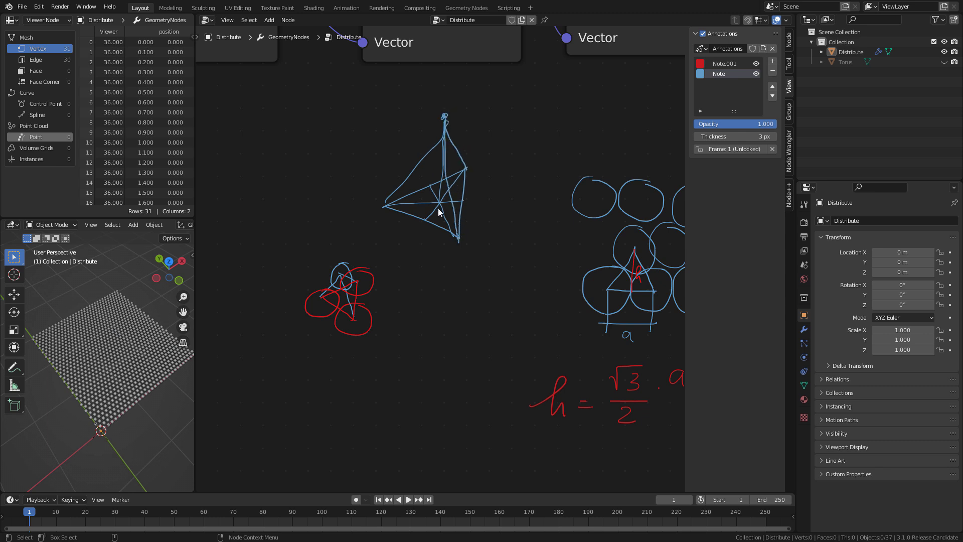
# - Trace the tetrahedron's height in the red Note.001 layer and label it h_t
pyautogui.click(724, 63)
pyautogui.moveTo(444, 155); pyautogui.dragTo(440, 203)
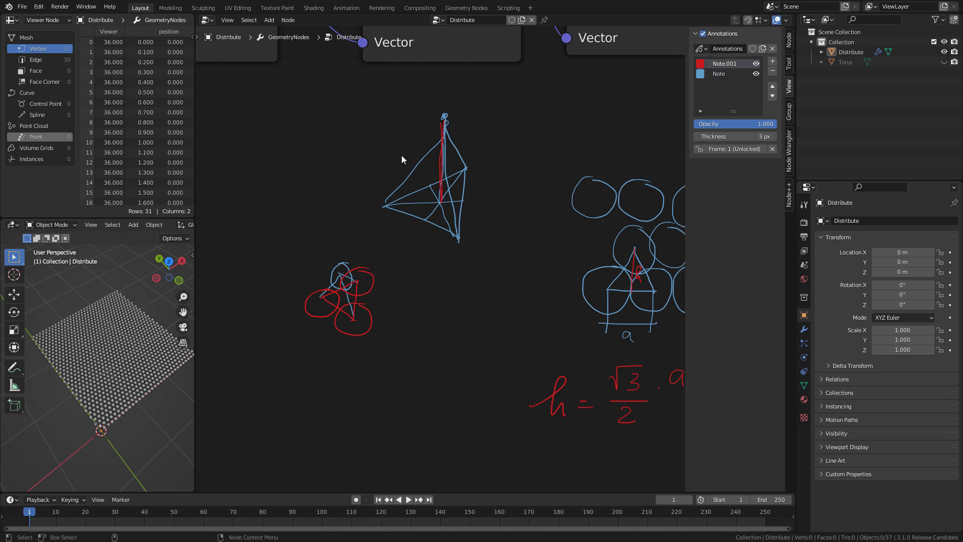
pyautogui.moveTo(405, 144); pyautogui.dragTo(419, 165)
# - Write the red tetrahedron height formula h_t = √6/3 · a below the circles
pyautogui.moveTo(292, 408)
pyautogui.mouseDown()
pyautogui.moveTo(316, 407)
pyautogui.moveTo(328, 422)
pyautogui.mouseUp()
pyautogui.moveTo(380, 369)
pyautogui.mouseDown()
pyautogui.moveTo(389, 354)
pyautogui.moveTo(439, 354)
pyautogui.mouseUp()
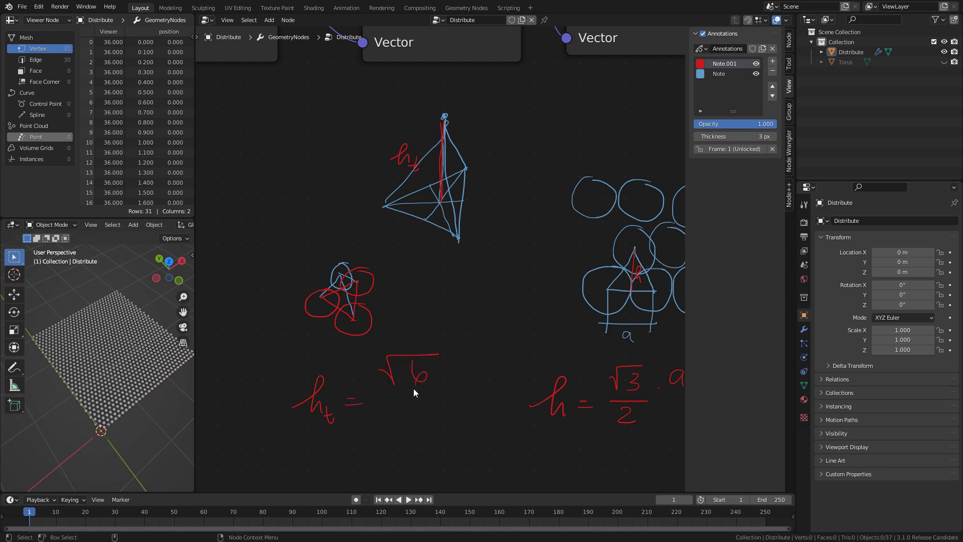
pyautogui.moveTo(412, 414); pyautogui.dragTo(413, 434)
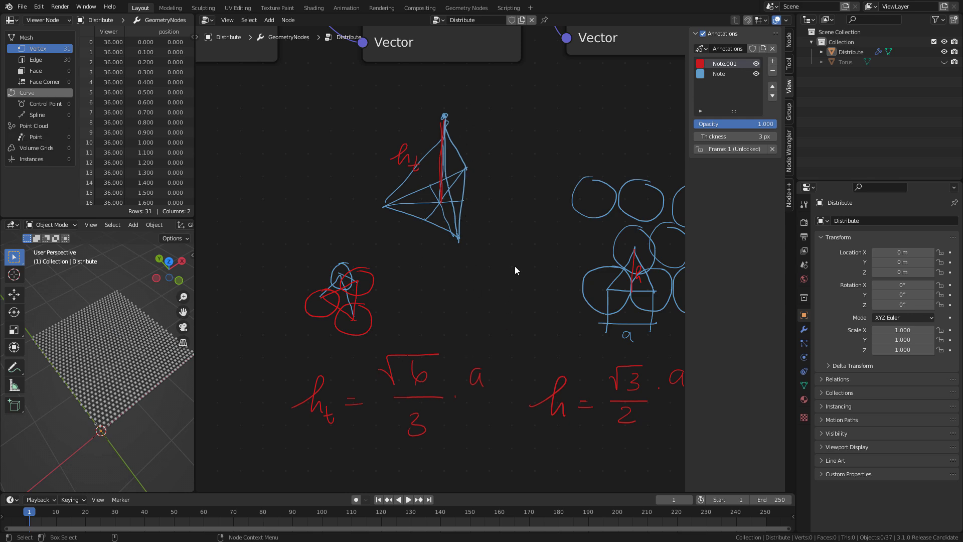
# - Add a Math node below the cnt_y frame, switch it to Square Root and set its value to 6
pyautogui.keyDown('alt'); pyautogui.moveTo(511, 285); pyautogui.dragTo(426, 335, button='right'); pyautogui.keyUp('alt')
pyautogui.keyDown('alt'); pyautogui.moveTo(542, 290); pyautogui.dragTo(278, 277, button='middle'); pyautogui.keyUp('alt')
pyautogui.keyDown('alt'); pyautogui.moveTo(451, 376); pyautogui.dragTo(380, 231, button='middle'); pyautogui.keyUp('alt')
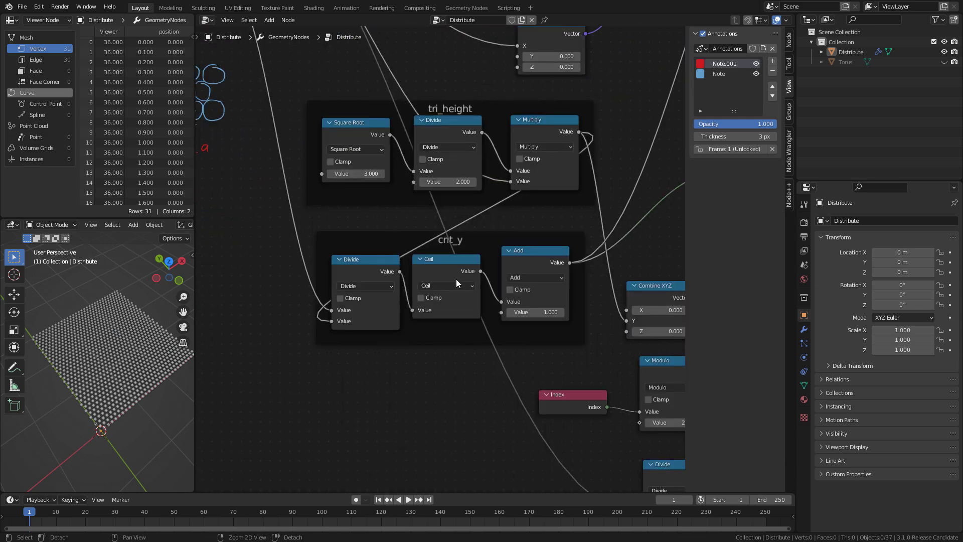
pyautogui.keyDown('alt'); pyautogui.moveTo(436, 290); pyautogui.dragTo(479, 329, button='right'); pyautogui.keyUp('alt')
pyautogui.keyDown('alt'); pyautogui.moveTo(480, 329); pyautogui.dragTo(480, 286, button='middle'); pyautogui.keyUp('alt')
pyautogui.keyDown('alt'); pyautogui.moveTo(480, 286); pyautogui.dragTo(396, 250, button='right'); pyautogui.keyUp('alt')
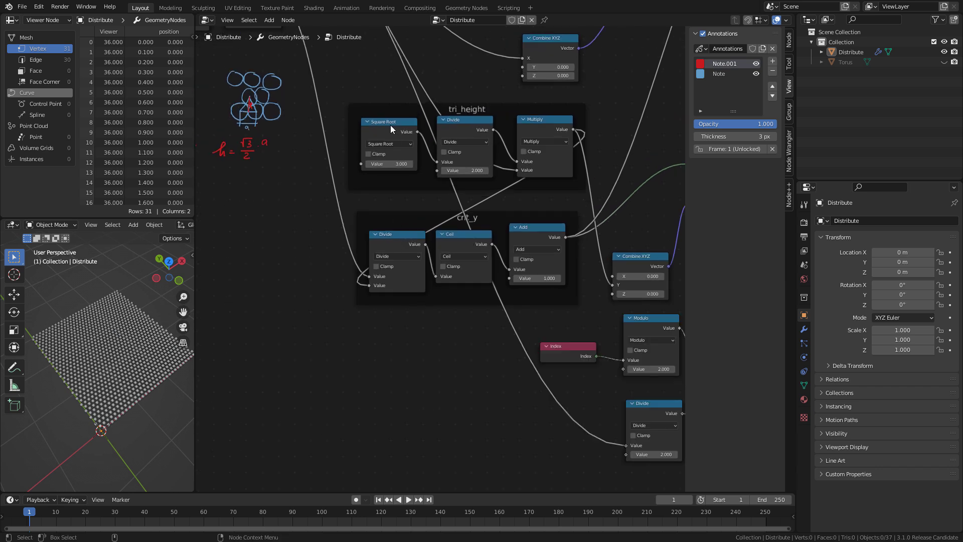
pyautogui.hotkey('shift', 'a')
pyautogui.click(351, 324)
pyautogui.write('ma')
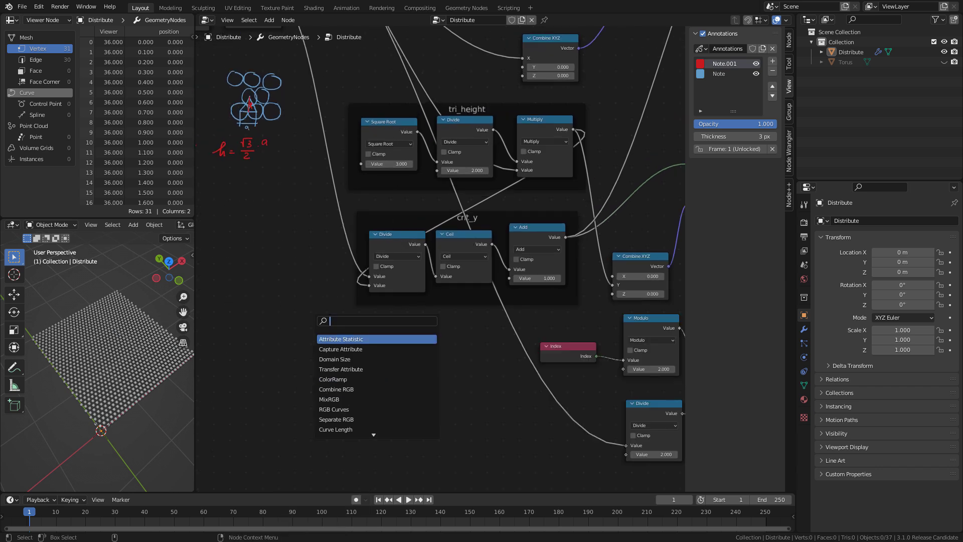
pyautogui.press('Return')
pyautogui.click(391, 367)
pyautogui.click(390, 362)
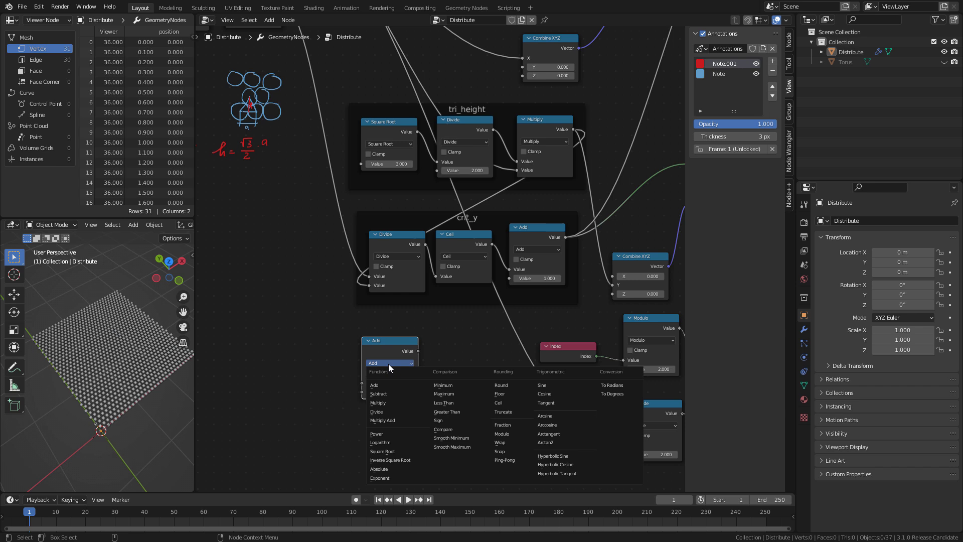
pyautogui.click(382, 451)
pyautogui.click(391, 383)
pyautogui.write('6')
pyautogui.press('Return')
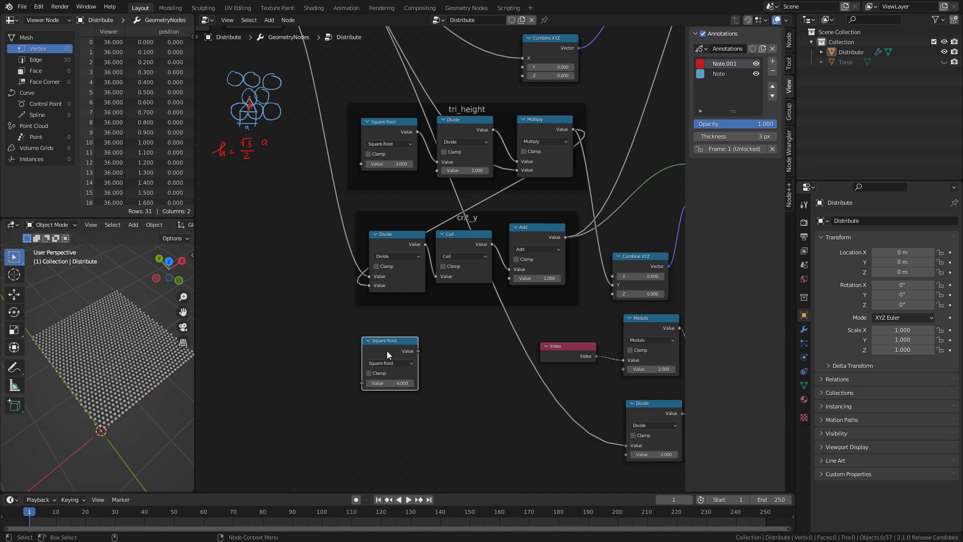
# - Duplicate the Square Root node, set the copy's value to 3, change it to Divide and feed the square root of 6 into it
pyautogui.hotkey('shift', 'd')
pyautogui.click(437, 366)
pyautogui.moveTo(437, 366); pyautogui.dragTo(399, 238, button='middle')
pyautogui.keyDown('shift'); pyautogui.click(337, 209); pyautogui.keyUp('shift')
pyautogui.moveTo(423, 220); pyautogui.dragTo(384, 304)
pyautogui.moveTo(412, 238); pyautogui.dragTo(400, 287, button='middle')
pyautogui.click(384, 396)
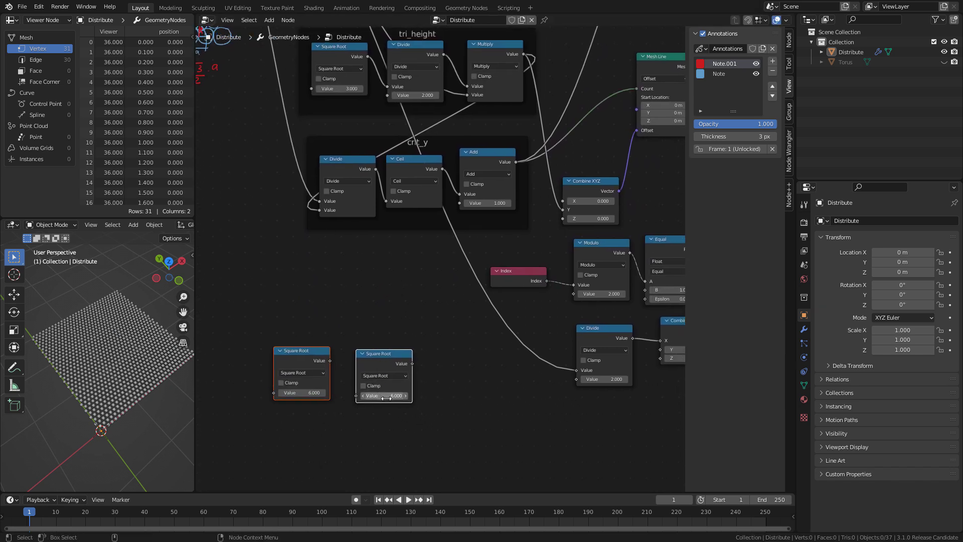
pyautogui.press('Return')
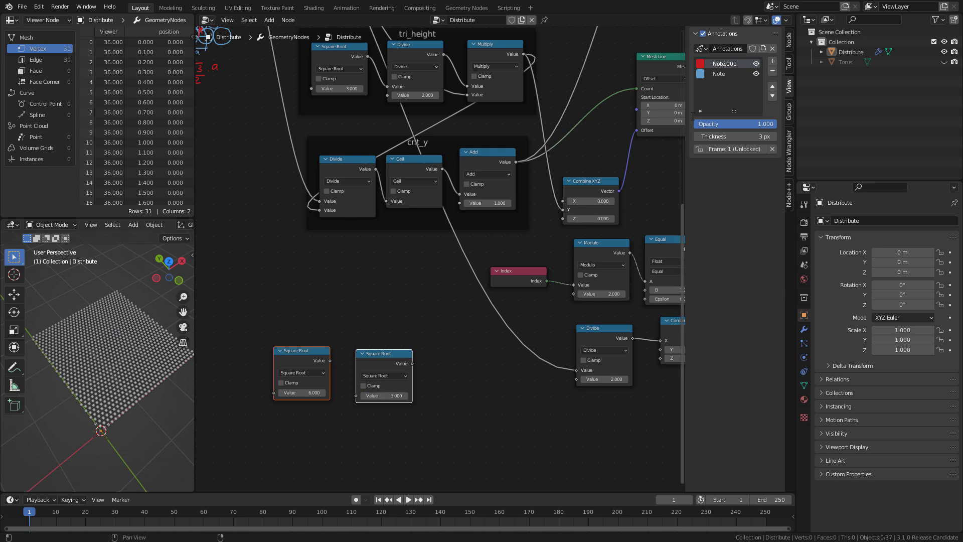
pyautogui.click(380, 375)
pyautogui.click(379, 426)
pyautogui.moveTo(330, 361); pyautogui.dragTo(356, 396)
# - Duplicate the new Divide node, change the copy to Multiply and connect the Divide result to its first value
pyautogui.moveTo(390, 357); pyautogui.dragTo(387, 351)
pyautogui.click(373, 356)
pyautogui.hotkey('shift', 'd')
pyautogui.click(432, 346)
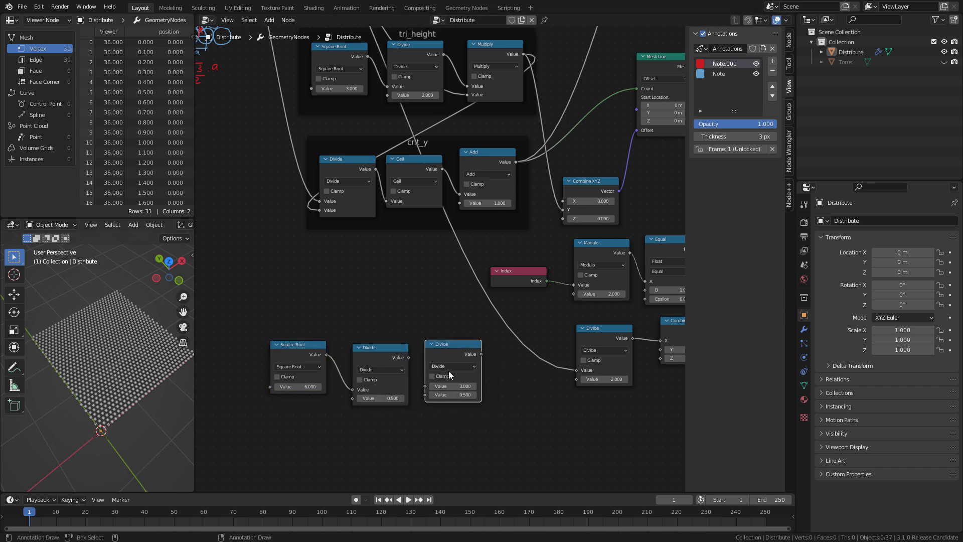
pyautogui.click(451, 367)
pyautogui.click(454, 401)
pyautogui.moveTo(409, 357); pyautogui.dragTo(425, 384)
# - Connect the shared spacing value to the new Multiply node's second value and tidy the positions of the new nodes
pyautogui.keyDown('alt'); pyautogui.moveTo(449, 262); pyautogui.dragTo(430, 274, button='right'); pyautogui.keyUp('alt')
pyautogui.keyDown('alt'); pyautogui.moveTo(430, 274); pyautogui.dragTo(482, 387, button='middle'); pyautogui.keyUp('alt')
pyautogui.keyDown('alt'); pyautogui.moveTo(482, 387); pyautogui.dragTo(451, 370, button='right'); pyautogui.keyUp('alt')
pyautogui.moveTo(356, 83); pyautogui.dragTo(490, 444)
pyautogui.keyDown('alt'); pyautogui.moveTo(478, 365); pyautogui.dragTo(430, 286, button='middle'); pyautogui.keyUp('alt')
pyautogui.moveTo(430, 286)
pyautogui.keyDown('alt'); pyautogui.mouseDown(button='right')
pyautogui.moveTo(434, 296)
pyautogui.moveTo(445, 286)
pyautogui.mouseUp(button='right'); pyautogui.keyUp('alt')
pyautogui.keyDown('alt'); pyautogui.moveTo(445, 286); pyautogui.dragTo(453, 218, button='middle'); pyautogui.keyUp('alt')
pyautogui.click(389, 308)
pyautogui.moveTo(390, 308); pyautogui.dragTo(385, 304)
pyautogui.moveTo(467, 307); pyautogui.dragTo(473, 308)
# - Frame the Square Root, Divide and Multiply nodes, label the frame tet_height without custom colour, and move it lower
pyautogui.moveTo(270, 283); pyautogui.dragTo(500, 403)
pyautogui.rightClick(465, 380)
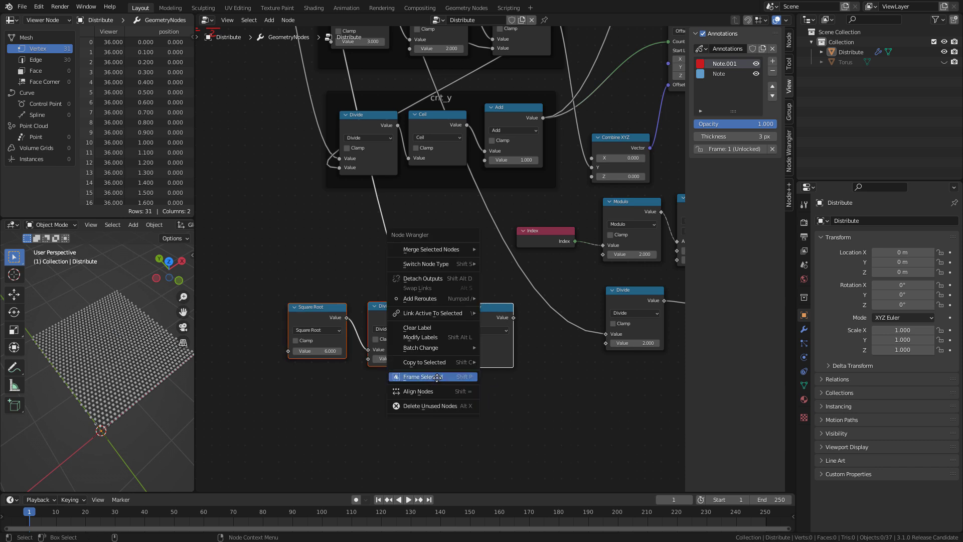
pyautogui.click(432, 373)
pyautogui.click(788, 40)
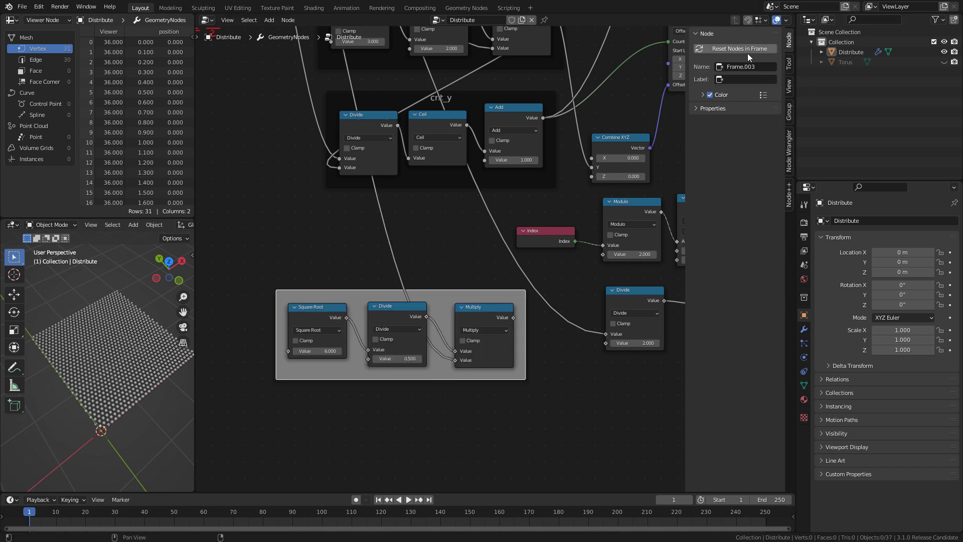
pyautogui.click(747, 79)
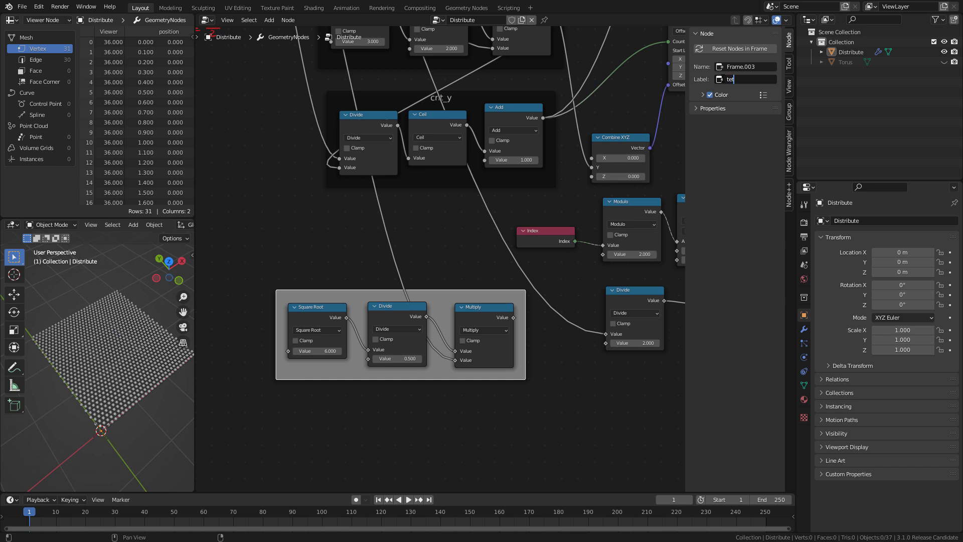
pyautogui.write('tet_height')
pyautogui.press('Return')
pyautogui.click(710, 95)
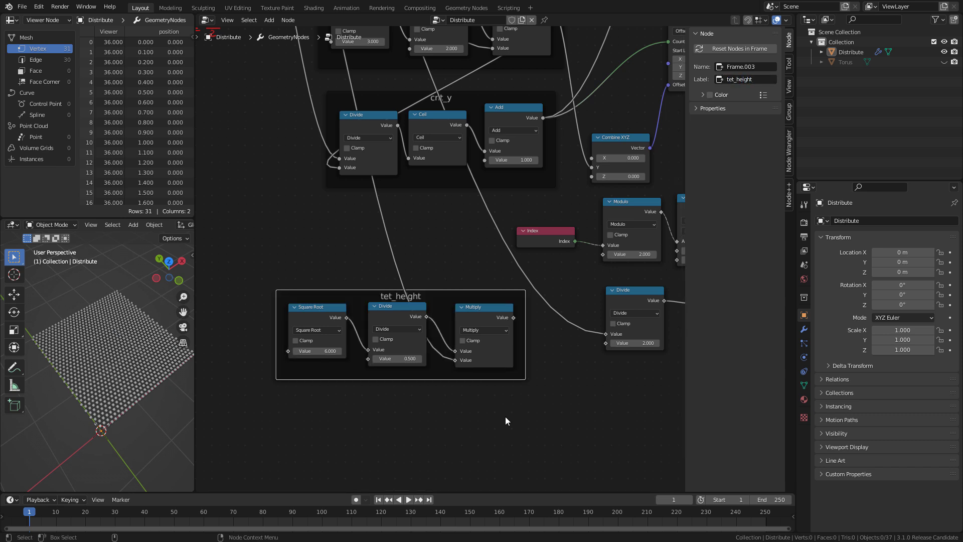
pyautogui.moveTo(392, 293); pyautogui.dragTo(435, 348)
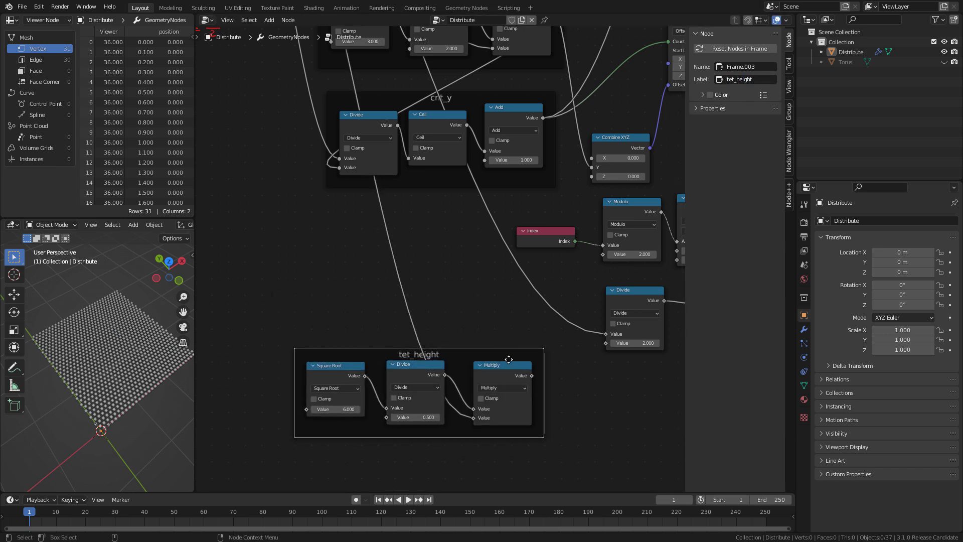
# - Duplicate the Divide, Ceil and Add nodes of the cnt_y frame and place the copies below them
pyautogui.keyDown('alt'); pyautogui.moveTo(483, 294); pyautogui.dragTo(488, 308, button='right'); pyautogui.keyUp('alt')
pyautogui.keyDown('alt'); pyautogui.moveTo(489, 299); pyautogui.dragTo(464, 242, button='middle'); pyautogui.keyUp('alt')
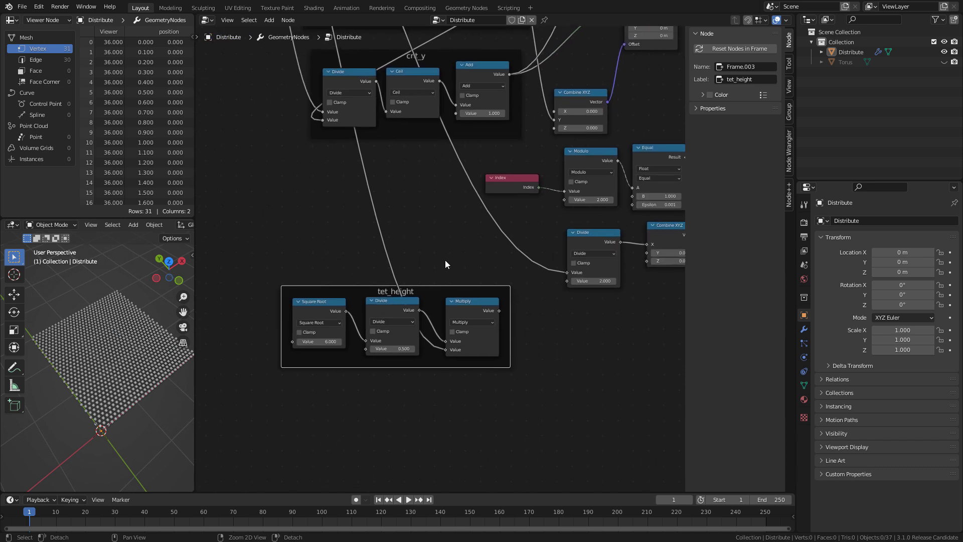
pyautogui.scroll(-1, 423, 198)
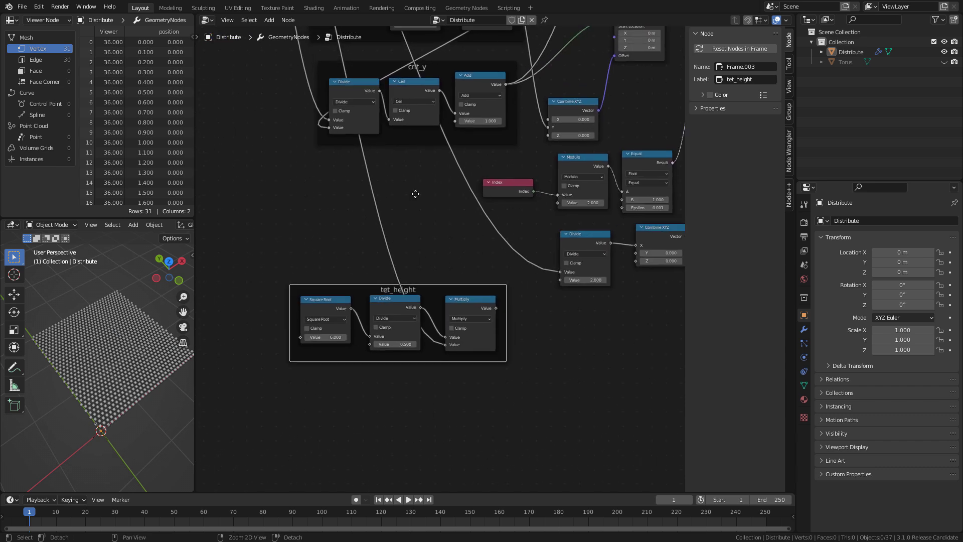
pyautogui.click(359, 98)
pyautogui.keyDown('shift'); pyautogui.click(414, 97); pyautogui.keyUp('shift')
pyautogui.keyDown('shift'); pyautogui.click(481, 86); pyautogui.keyUp('shift')
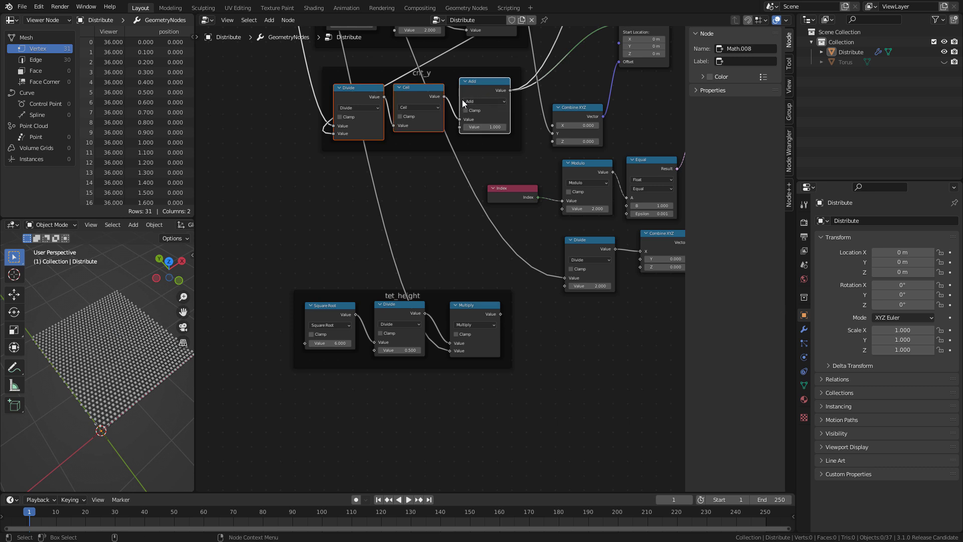
pyautogui.hotkey('shift', 'd')
pyautogui.click(353, 221)
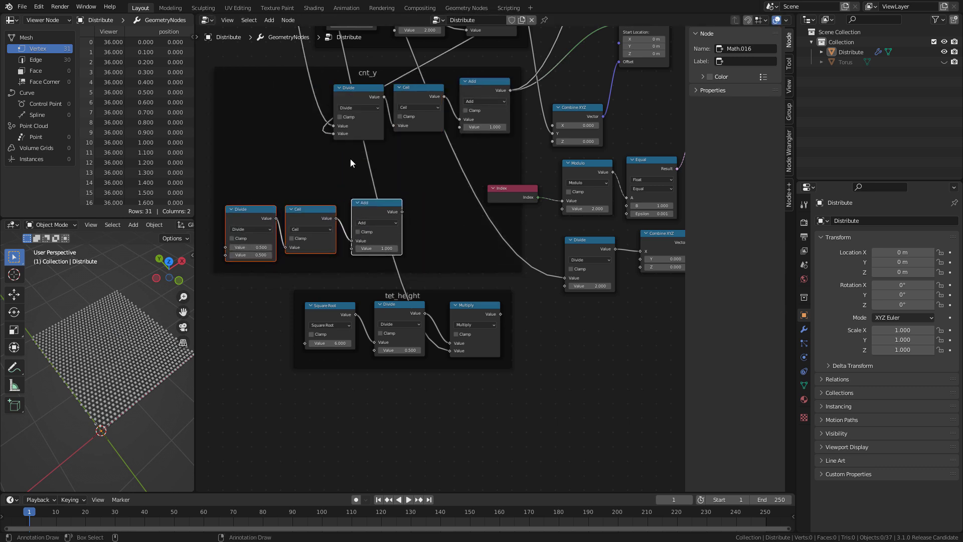
# - Remove the copied nodes from the cnt_y frame and move them below the tet_height frame
pyautogui.click(284, 21)
pyautogui.click(344, 131)
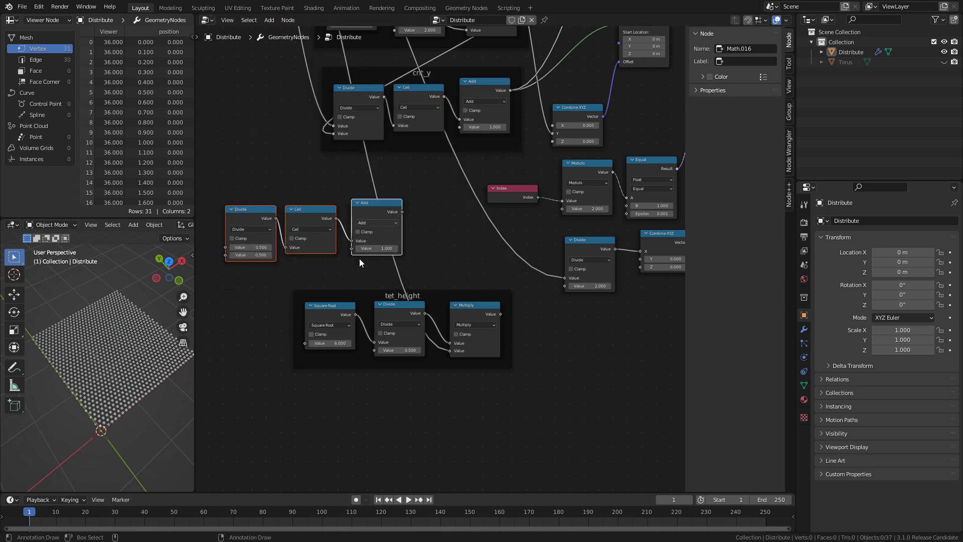
pyautogui.moveTo(315, 212); pyautogui.dragTo(404, 404)
# - Frame the copied Divide, Ceil and Add nodes and label the frame cnt_z without custom colour
pyautogui.moveTo(518, 400); pyautogui.dragTo(481, 312, button='middle')
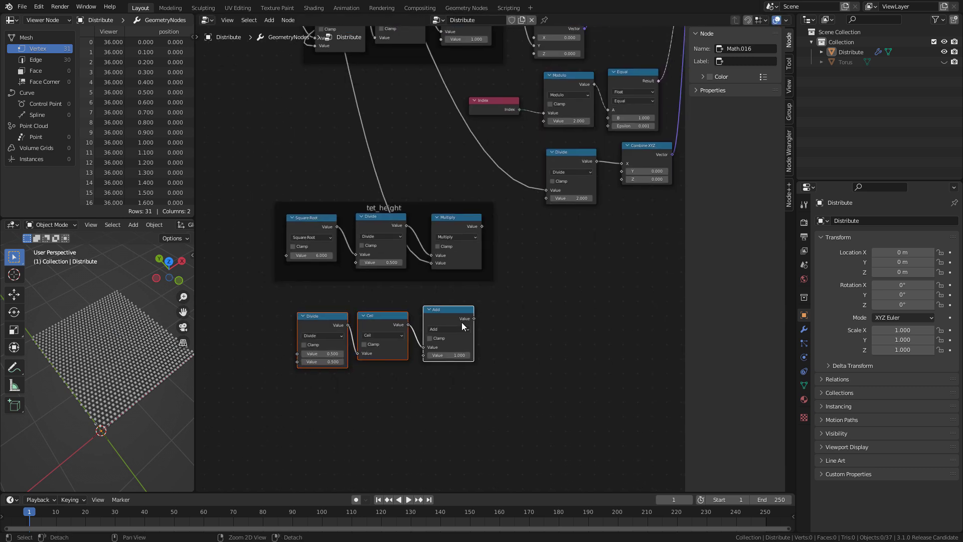
pyautogui.rightClick(435, 339)
pyautogui.click(405, 338)
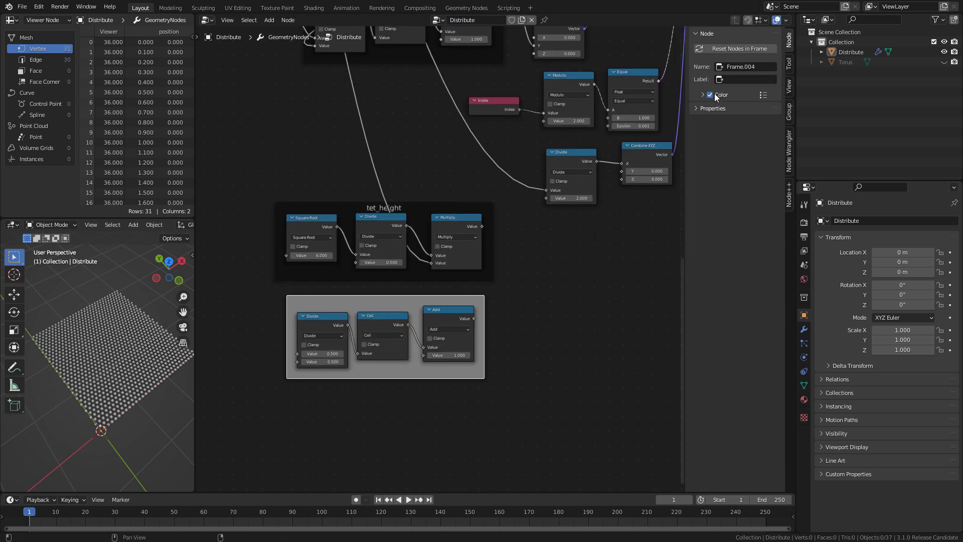
pyautogui.click(742, 79)
pyautogui.write('cnt_z')
pyautogui.press('Return')
pyautogui.click(561, 311)
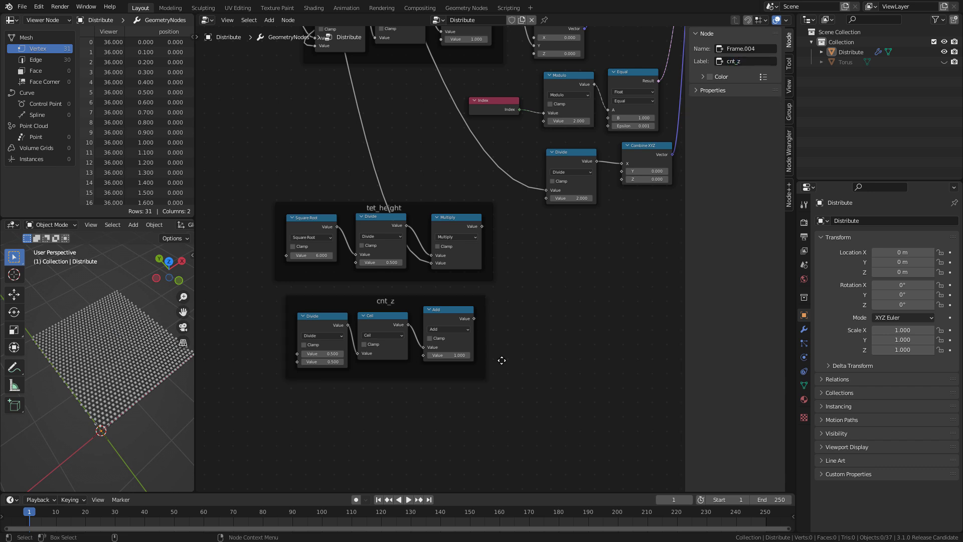
# - Connect the Separate XYZ node's Z output and the tet_height result to the two values of the cnt_z Divide node
pyautogui.scroll(-4, 393, 191)
pyautogui.moveTo(355, 201); pyautogui.dragTo(494, 298, button='middle')
pyautogui.scroll(-4, 382, 262)
pyautogui.moveTo(378, 261); pyautogui.dragTo(346, 293, button='middle')
pyautogui.keyDown('alt'); pyautogui.moveTo(384, 106); pyautogui.dragTo(384, 70, button='right'); pyautogui.keyUp('alt')
pyautogui.moveTo(382, 67); pyautogui.dragTo(424, 472)
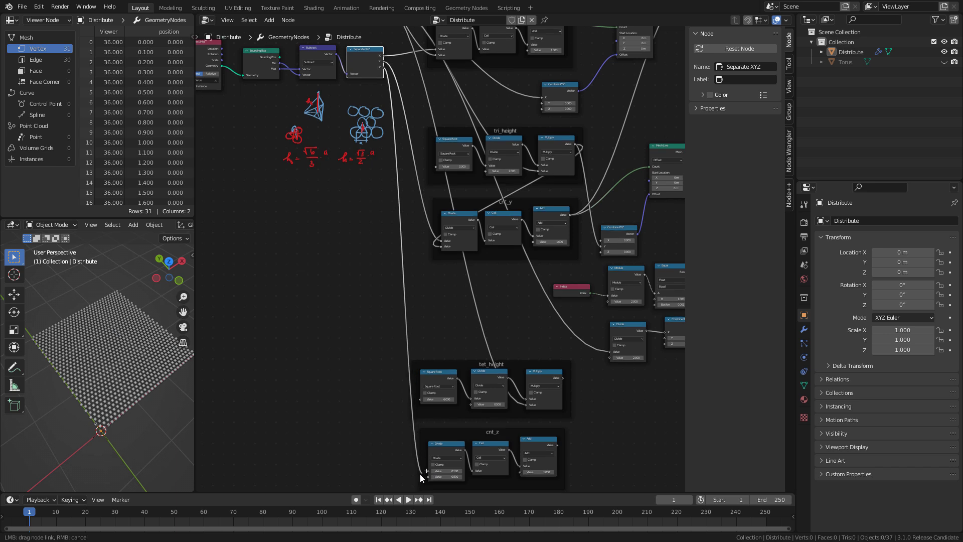
pyautogui.moveTo(562, 366); pyautogui.dragTo(426, 461)
# - Duplicate the Mesh Line node beside the cnt_z frame and connect the cnt_z result to its Count
pyautogui.moveTo(570, 428); pyautogui.dragTo(359, 369, button='middle')
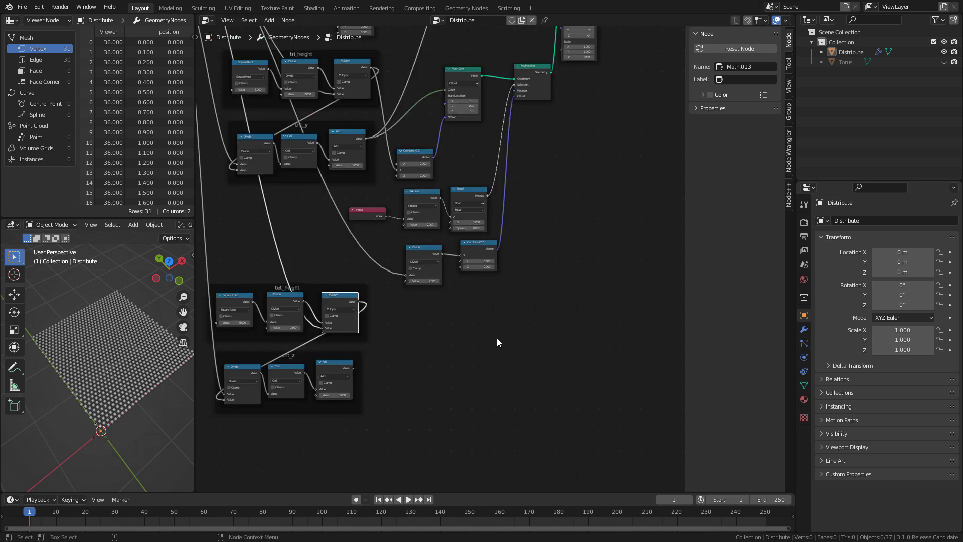
pyautogui.click(459, 74)
pyautogui.hotkey('shift', 'd')
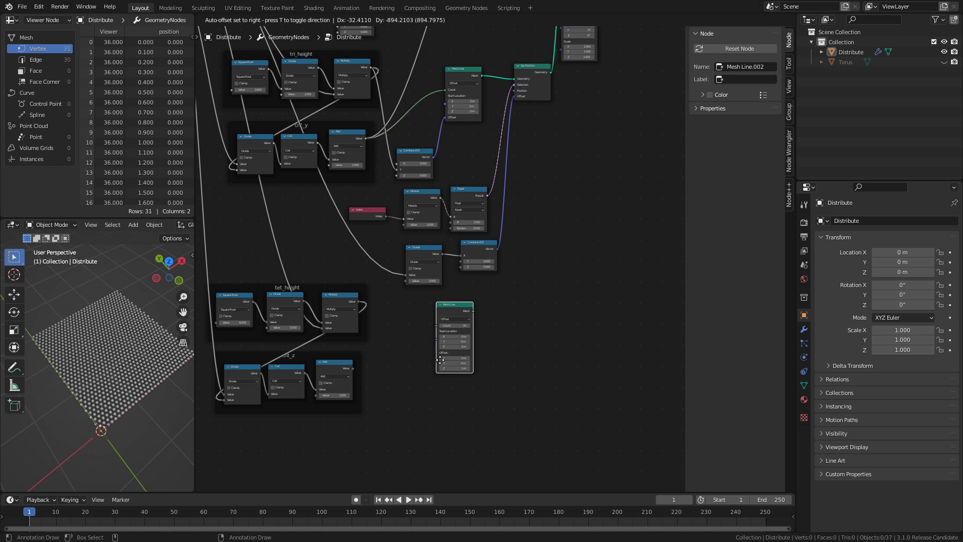
pyautogui.scroll(2, 445, 336)
pyautogui.click(474, 328)
pyautogui.moveTo(403, 342); pyautogui.dragTo(501, 339, button='middle')
pyautogui.moveTo(440, 389); pyautogui.dragTo(530, 364)
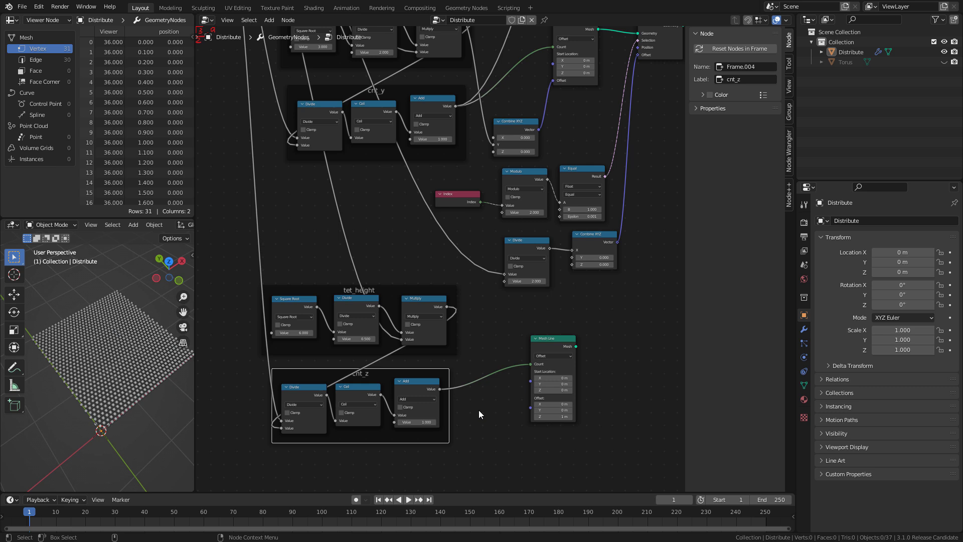
# - Duplicate a Combine XYZ node, feed tet_height into its Z and connect its vector to the new Mesh Line's Offset
pyautogui.click(515, 126)
pyautogui.hotkey('shift', 'd')
pyautogui.click(486, 435)
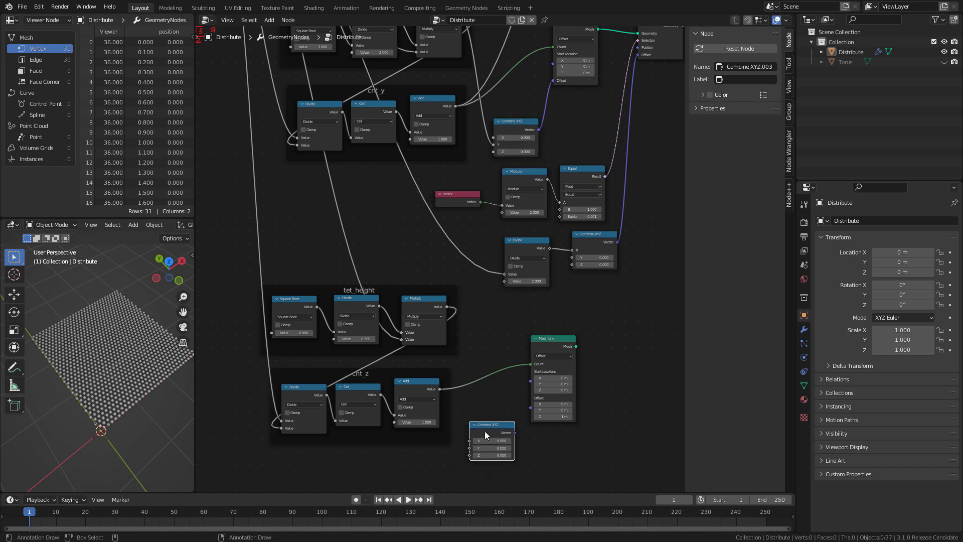
pyautogui.click(449, 309)
pyautogui.moveTo(479, 447); pyautogui.dragTo(470, 455)
pyautogui.moveTo(515, 433); pyautogui.dragTo(530, 408)
# - Connect the new vertical Mesh Line directly to the Mesh to Points node to preview its points
pyautogui.keyDown('alt'); pyautogui.moveTo(592, 320); pyautogui.dragTo(455, 377, button='middle'); pyautogui.keyUp('alt')
pyautogui.keyDown('alt'); pyautogui.moveTo(456, 376); pyautogui.dragTo(469, 408, button='right'); pyautogui.keyUp('alt')
pyautogui.keyDown('alt'); pyautogui.moveTo(514, 329); pyautogui.dragTo(503, 346, button='middle'); pyautogui.keyUp('alt')
pyautogui.keyDown('alt'); pyautogui.moveTo(502, 347); pyautogui.dragTo(500, 349, button='right'); pyautogui.keyUp('alt')
pyautogui.moveTo(426, 413); pyautogui.dragTo(566, 69)
pyautogui.moveTo(99, 429); pyautogui.dragTo(68, 399, button='middle')
pyautogui.click(508, 423)
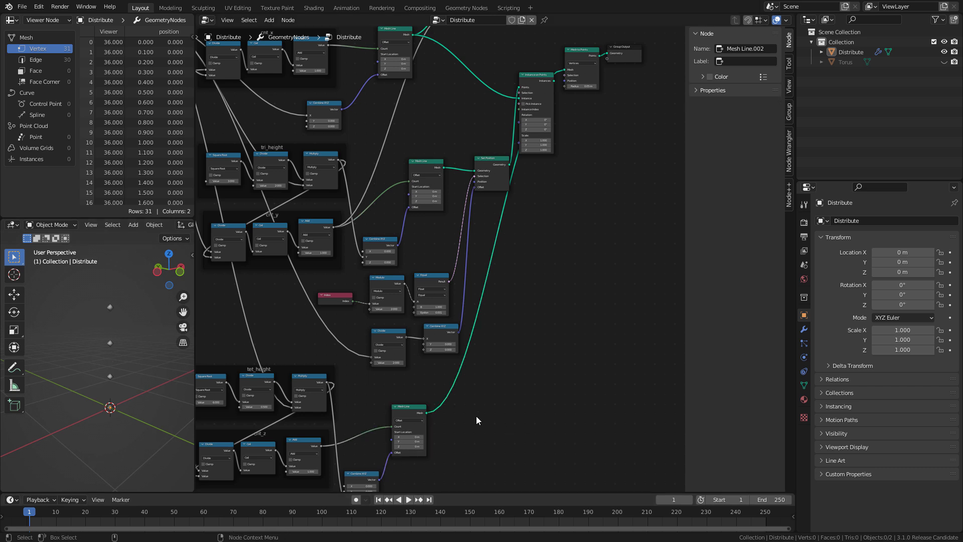
# - Set the divisor of the Divide node in the tet_height frame to 3
pyautogui.moveTo(427, 367); pyautogui.dragTo(541, 312, button='middle')
pyautogui.scroll(6, 447, 314)
pyautogui.moveTo(419, 304); pyautogui.dragTo(469, 208, button='middle')
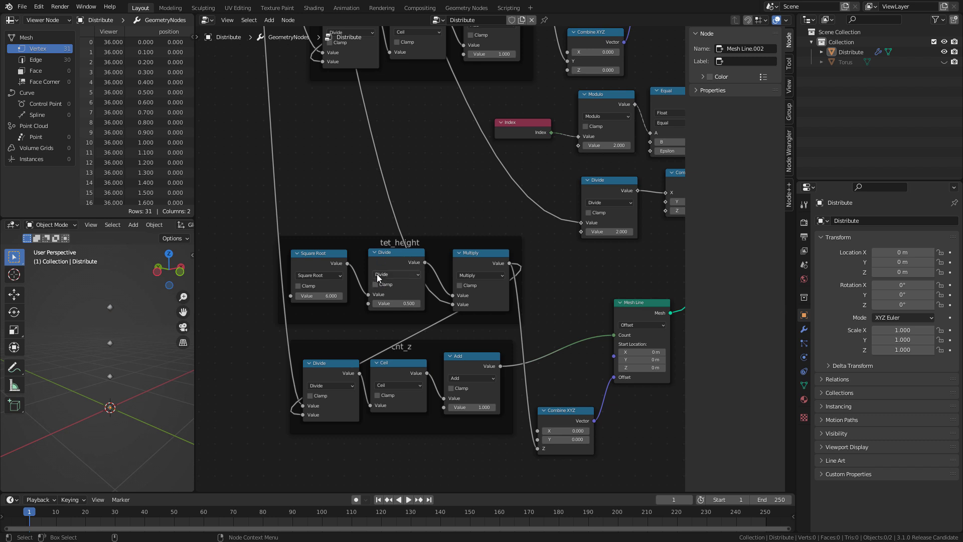
pyautogui.click(383, 304)
pyautogui.write('3')
pyautogui.press('Return')
# - Duplicate the Instance on Points node and place the copy below the Mesh to Points node
pyautogui.keyDown('alt'); pyautogui.moveTo(511, 369); pyautogui.dragTo(331, 394, button='middle'); pyautogui.keyUp('alt')
pyautogui.keyDown('alt'); pyautogui.moveTo(556, 335); pyautogui.dragTo(540, 335, button='right'); pyautogui.keyUp('alt')
pyautogui.keyDown('alt'); pyautogui.moveTo(516, 298); pyautogui.dragTo(428, 361, button='middle'); pyautogui.keyUp('alt')
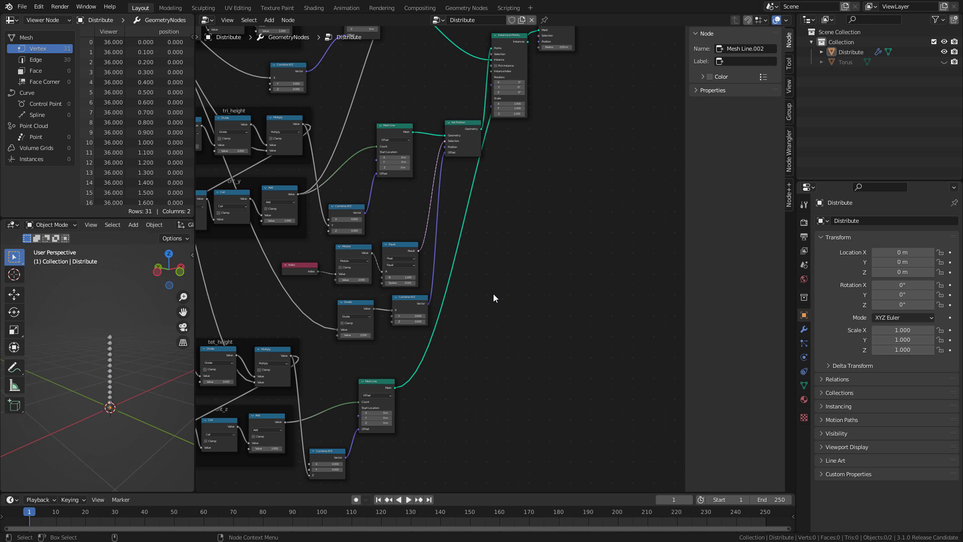
pyautogui.keyDown('alt'); pyautogui.moveTo(520, 208); pyautogui.dragTo(466, 322, button='middle'); pyautogui.keyUp('alt')
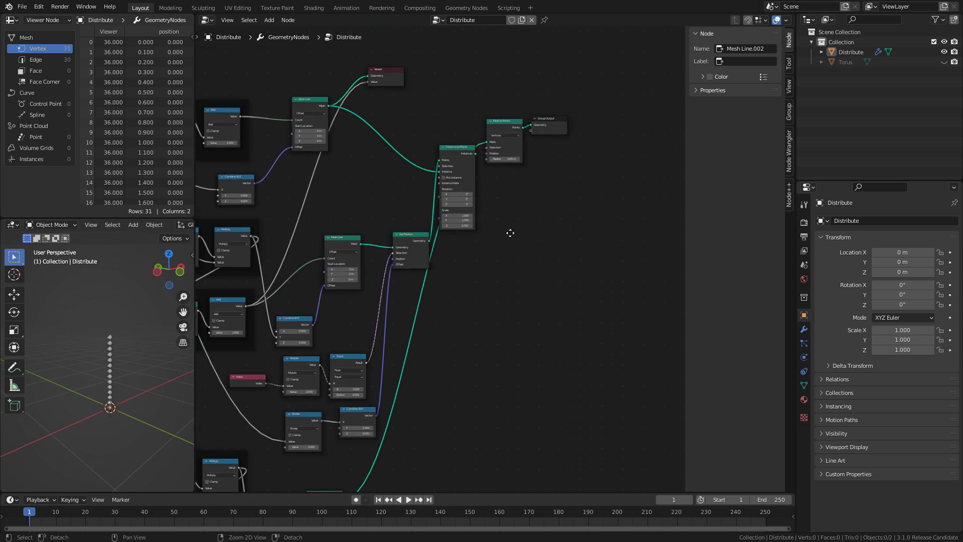
pyautogui.keyDown('alt'); pyautogui.moveTo(507, 238); pyautogui.dragTo(519, 219, button='right'); pyautogui.keyUp('alt')
pyautogui.keyDown('alt'); pyautogui.moveTo(518, 224); pyautogui.dragTo(487, 223, button='middle'); pyautogui.keyUp('alt')
pyautogui.click(444, 128)
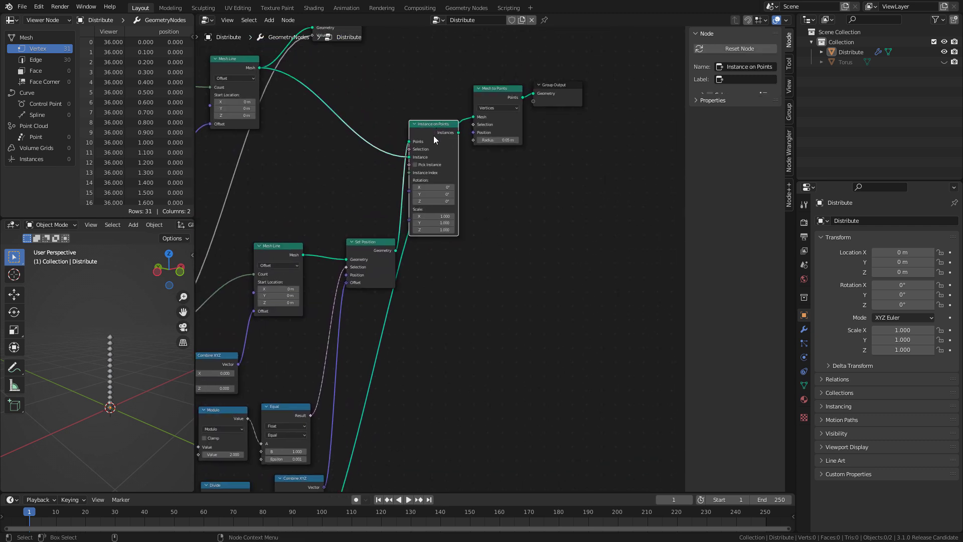
pyautogui.hotkey('shift', 'd')
pyautogui.click(552, 236)
pyautogui.click(512, 276)
pyautogui.keyDown('alt'); pyautogui.moveTo(506, 286); pyautogui.dragTo(448, 362, button='right'); pyautogui.keyUp('alt')
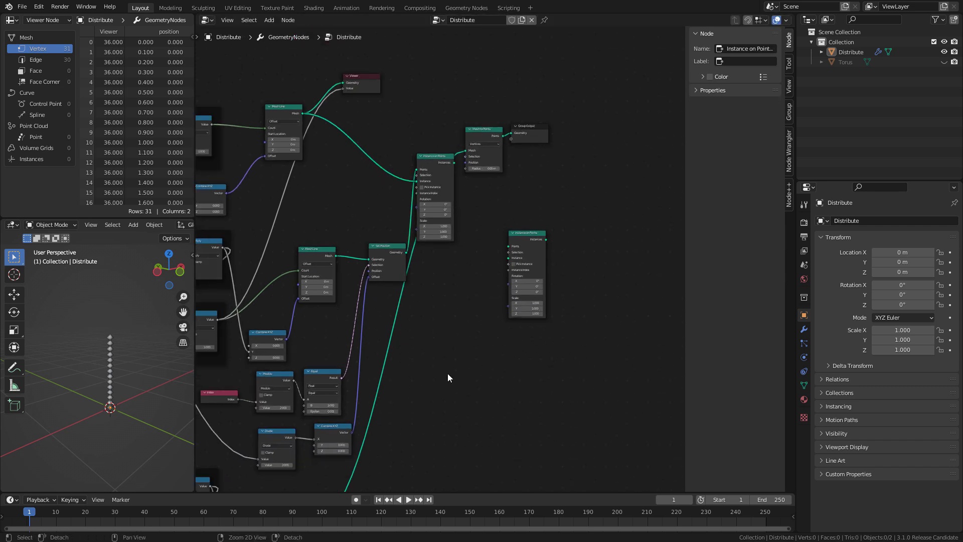
# - Connect the vertical Mesh Line to the copied node's Points and the first Instance on Points output to its Instance
pyautogui.keyDown('alt'); pyautogui.moveTo(443, 372); pyautogui.dragTo(477, 236, button='middle'); pyautogui.keyUp('alt')
pyautogui.keyDown('alt'); pyautogui.moveTo(476, 238); pyautogui.dragTo(459, 264, button='right'); pyautogui.keyUp('alt')
pyautogui.moveTo(331, 372); pyautogui.dragTo(564, 106)
pyautogui.keyDown('alt'); pyautogui.moveTo(521, 229); pyautogui.dragTo(465, 351, button='middle'); pyautogui.keyUp('alt')
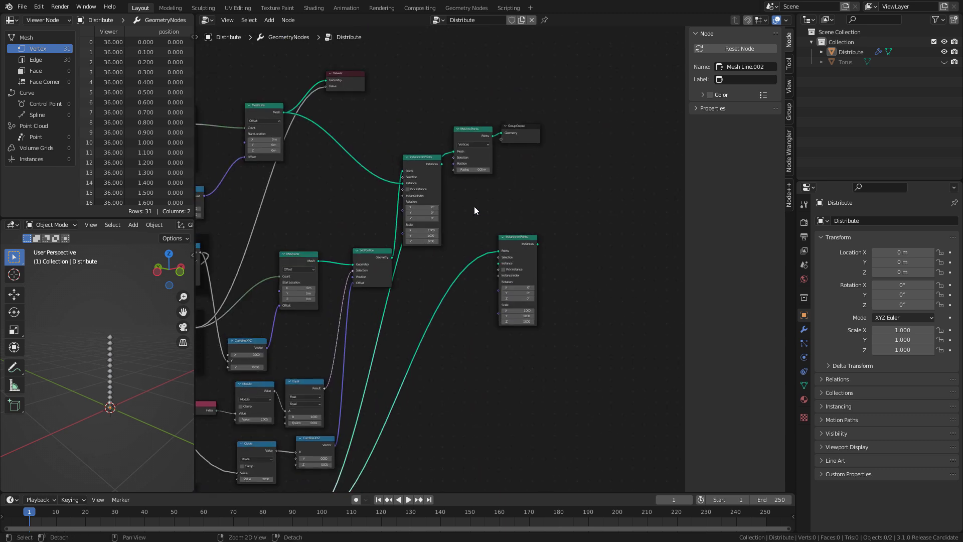
pyautogui.moveTo(441, 164); pyautogui.dragTo(499, 264)
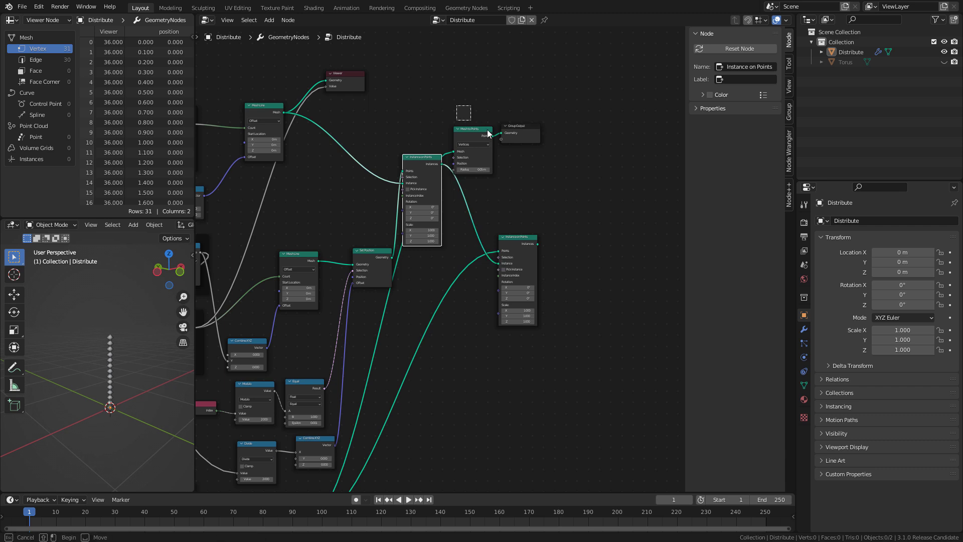
# - Move the Mesh to Points and Group Output nodes farther right, beyond the second Instance on Points node
pyautogui.moveTo(470, 119); pyautogui.dragTo(509, 136)
pyautogui.press('g')
pyautogui.click(605, 150)
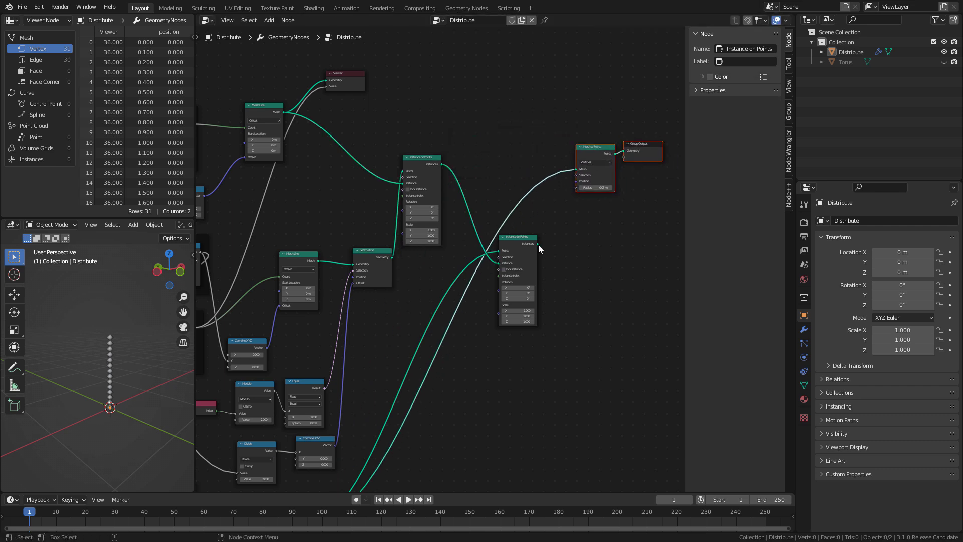
# - Connect the second Instance on Points node's Instances output to the Mesh input of Mesh to Points
pyautogui.moveTo(538, 244); pyautogui.dragTo(576, 169)
pyautogui.click(558, 302)
pyautogui.moveTo(110, 381); pyautogui.dragTo(115, 411, button='middle')
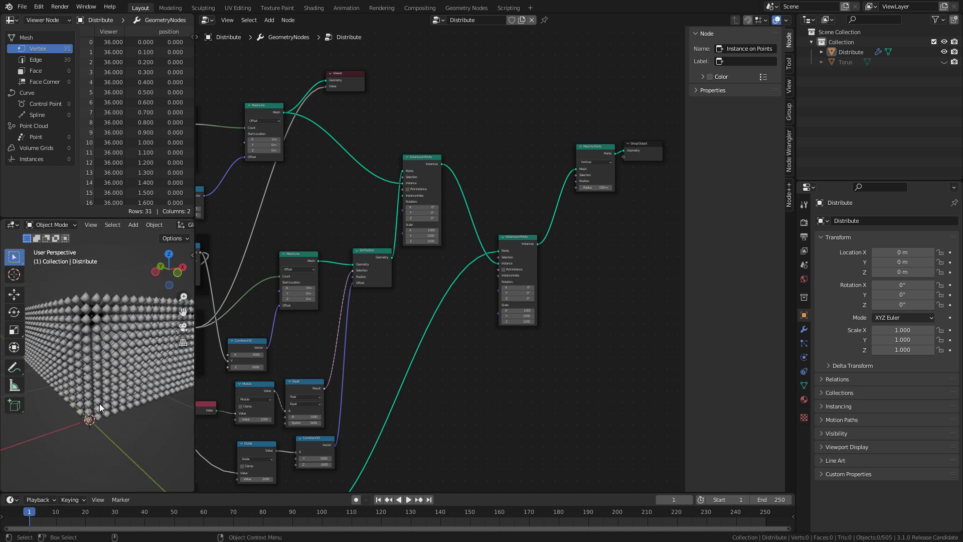
pyautogui.moveTo(112, 404); pyautogui.dragTo(89, 419, button='middle')
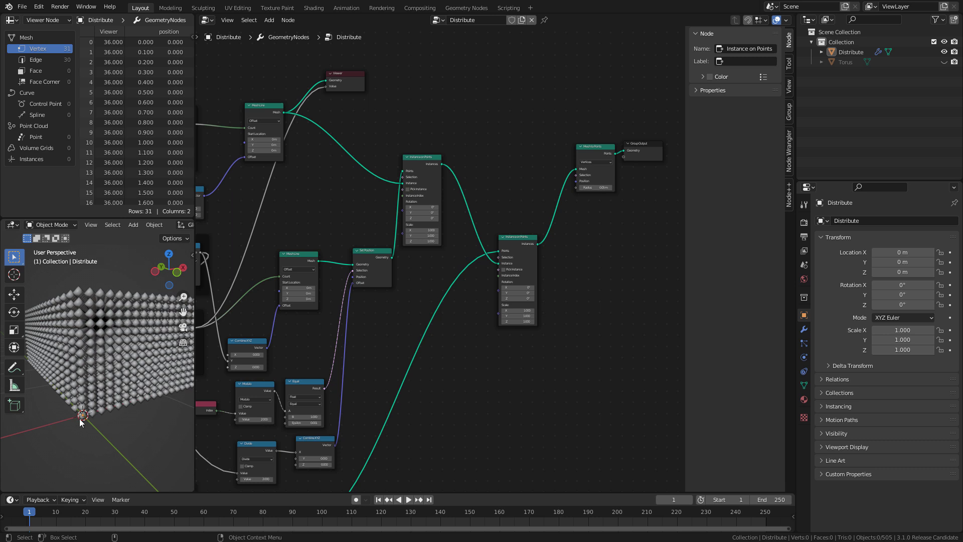
# - Add a Set Position node on the link leaving the vertical Mesh Line
pyautogui.moveTo(470, 390); pyautogui.dragTo(528, 281, button='middle')
pyautogui.moveTo(463, 404); pyautogui.dragTo(474, 376, button='middle')
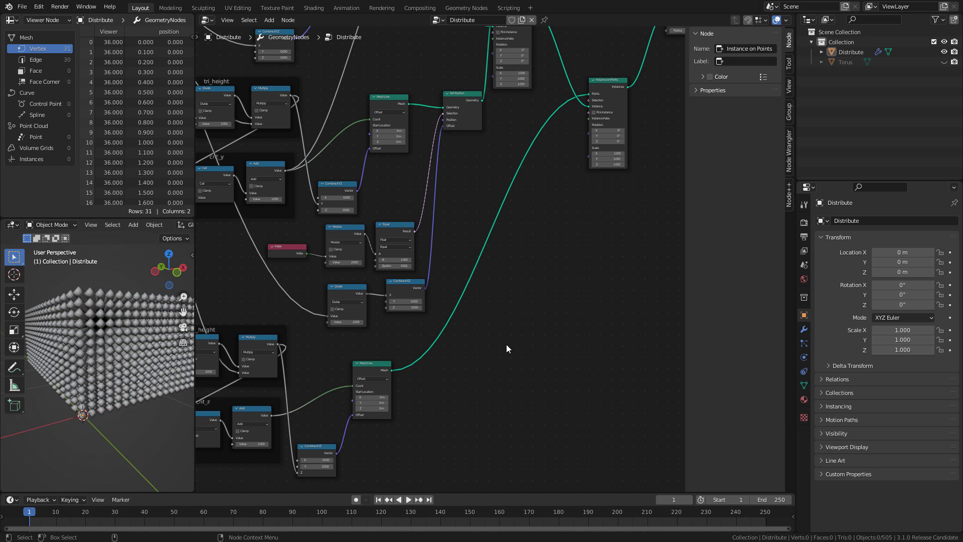
pyautogui.hotkey('shift', 'a')
pyautogui.write('set pos')
pyautogui.press('Return')
pyautogui.click(435, 362)
# - Duplicate the Index, Modulo and Equal nodes and place the copies below the vertical line's Combine XYZ node
pyautogui.moveTo(427, 441); pyautogui.dragTo(460, 398, button='middle')
pyautogui.moveTo(320, 173); pyautogui.dragTo(446, 201)
pyautogui.moveTo(365, 180)
pyautogui.keyDown('alt'); pyautogui.mouseDown(button='right')
pyautogui.moveTo(376, 161)
pyautogui.moveTo(369, 167)
pyautogui.mouseUp(button='right'); pyautogui.keyUp('alt')
pyautogui.hotkey('shift', 'd')
pyautogui.click(502, 438)
pyautogui.keyDown('alt'); pyautogui.moveTo(502, 439); pyautogui.dragTo(518, 393, button='right'); pyautogui.keyUp('alt')
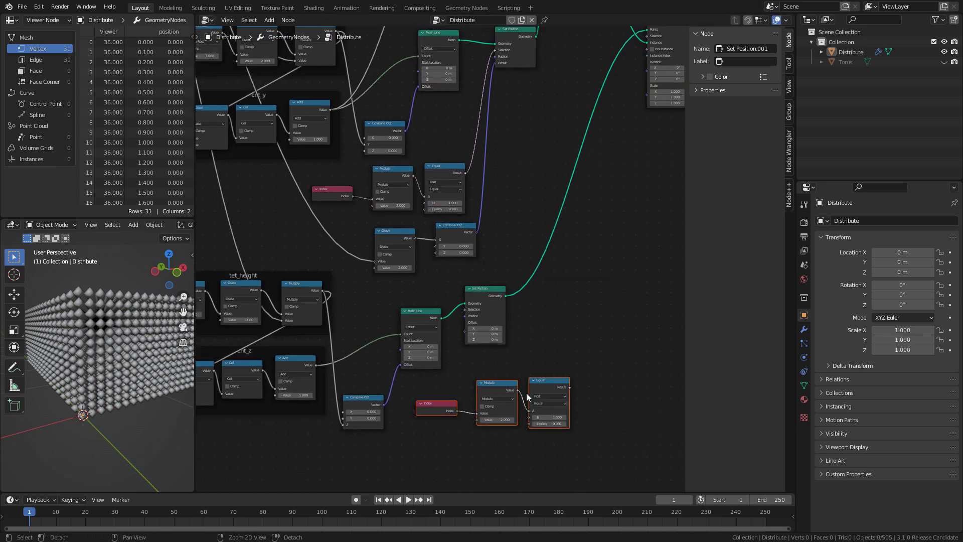
pyautogui.moveTo(517, 393); pyautogui.dragTo(563, 273, button='middle')
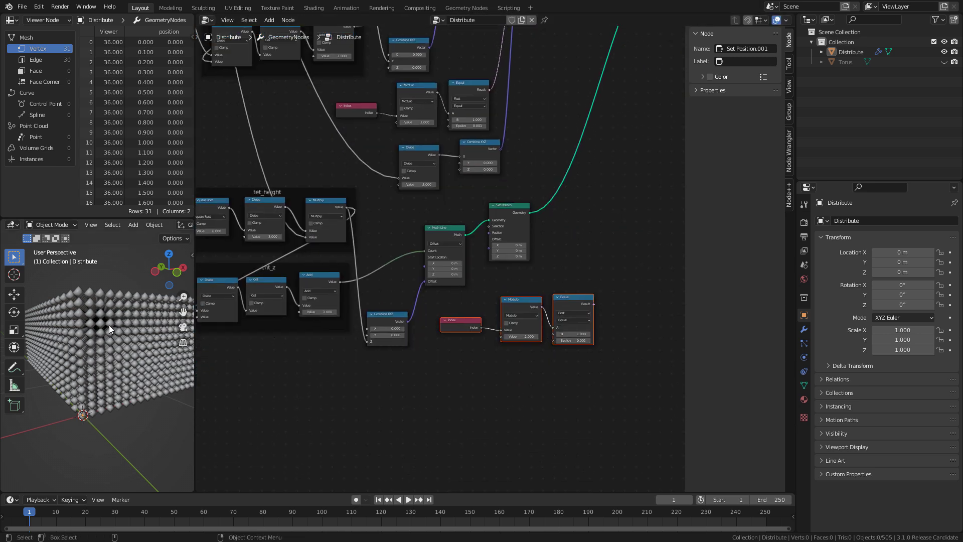
pyautogui.moveTo(526, 305); pyautogui.dragTo(409, 367)
pyautogui.click(491, 351)
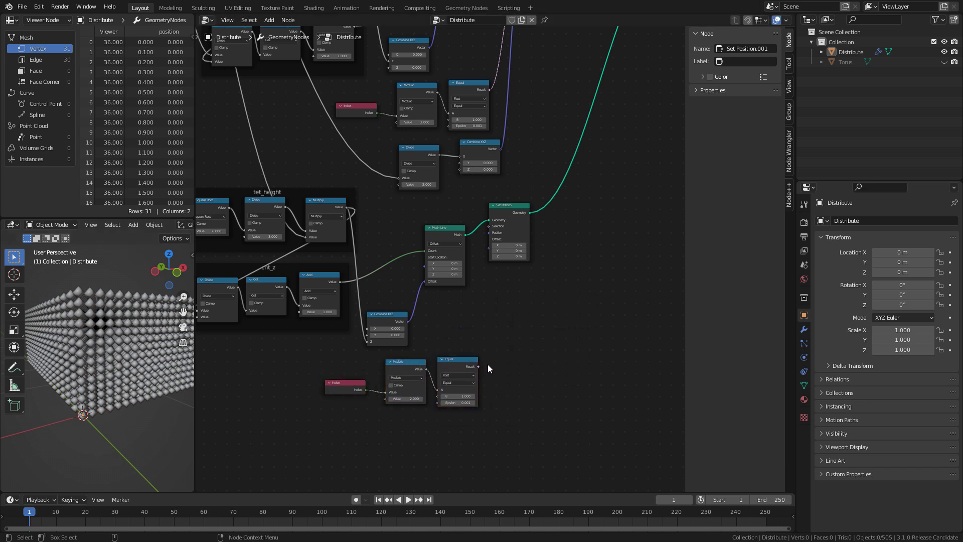
# - Connect the copied Equal node's Result to the new Set Position node's Selection and try an X offset of 0.01 m
pyautogui.moveTo(478, 366); pyautogui.dragTo(525, 236)
pyautogui.scroll(2, 567, 291)
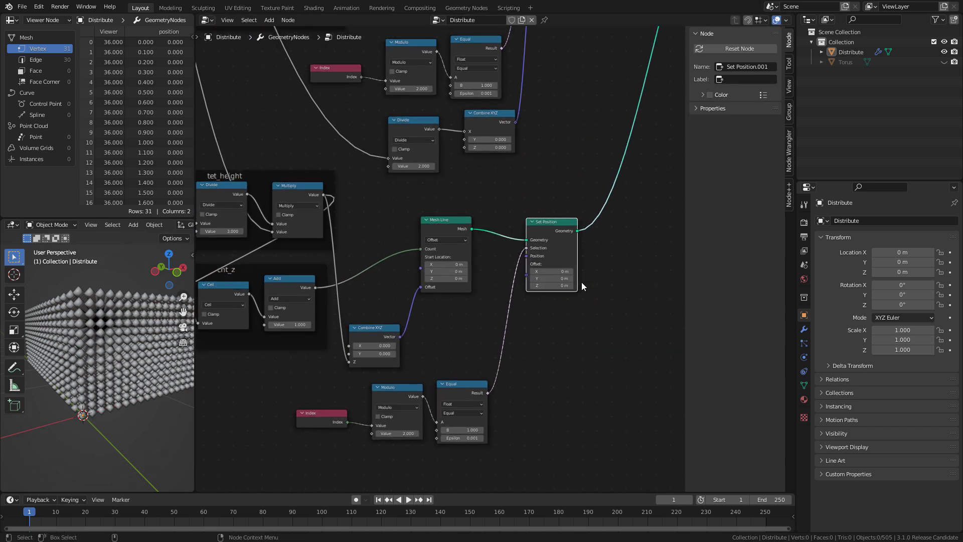
pyautogui.moveTo(560, 271)
pyautogui.mouseDown()
pyautogui.moveTo(539, 275)
pyautogui.moveTo(558, 277)
pyautogui.mouseUp()
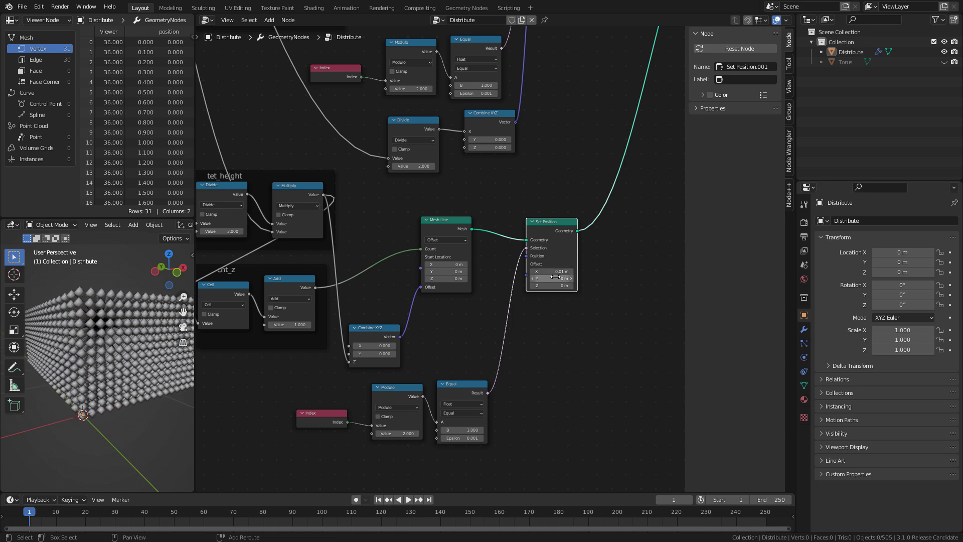
pyautogui.click(543, 306)
# - Sketch a red triangle with its three medians below the handwritten height formulas
pyautogui.moveTo(546, 305); pyautogui.dragTo(788, 291, button='middle')
pyautogui.moveTo(503, 370); pyautogui.dragTo(731, 369, button='middle')
pyautogui.moveTo(368, 402); pyautogui.dragTo(454, 401, button='middle')
pyautogui.keyDown('alt'); pyautogui.moveTo(531, 138); pyautogui.dragTo(408, 324, button='middle'); pyautogui.keyUp('alt')
pyautogui.keyDown('alt'); pyautogui.moveTo(407, 323); pyautogui.dragTo(505, 183, button='right'); pyautogui.keyUp('alt')
pyautogui.keyDown('alt'); pyautogui.moveTo(523, 190); pyautogui.dragTo(537, 240, button='middle'); pyautogui.keyUp('alt')
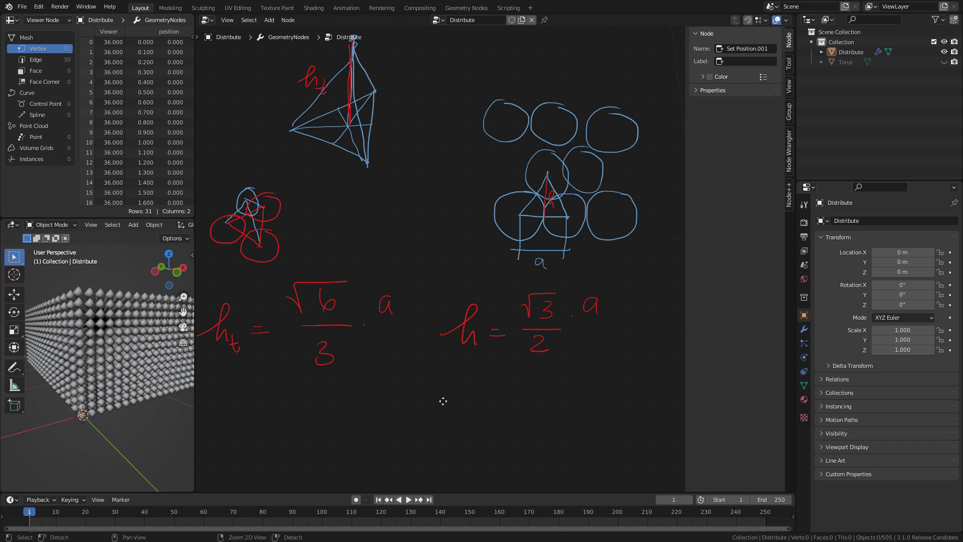
pyautogui.moveTo(444, 409); pyautogui.dragTo(431, 351, button='middle')
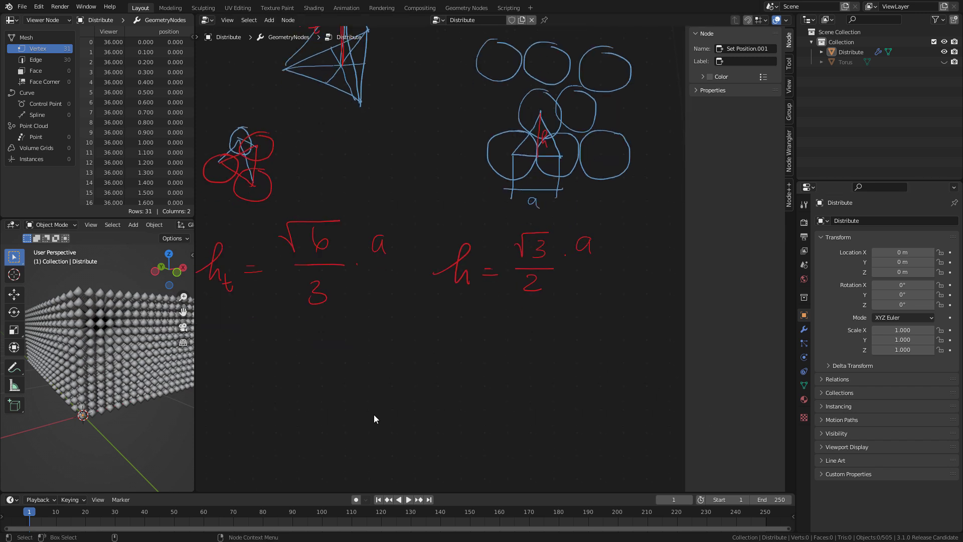
pyautogui.moveTo(396, 323); pyautogui.dragTo(328, 433)
pyautogui.moveTo(397, 326); pyautogui.dragTo(475, 432)
pyautogui.moveTo(328, 435); pyautogui.dragTo(475, 434)
pyautogui.moveTo(396, 326); pyautogui.dragTo(396, 438)
pyautogui.moveTo(327, 435); pyautogui.dragTo(439, 382)
pyautogui.moveTo(358, 384); pyautogui.dragTo(477, 435)
# - Annotate the triangle's centroid c and height segments h1 and h2, and write the formula h1 = 1/3 h beside it
pyautogui.moveTo(397, 399)
pyautogui.mouseDown()
pyautogui.moveTo(413, 419)
pyautogui.moveTo(378, 423)
pyautogui.moveTo(384, 430)
pyautogui.mouseUp()
pyautogui.moveTo(390, 425); pyautogui.dragTo(391, 431)
pyautogui.moveTo(371, 367); pyautogui.dragTo(391, 381)
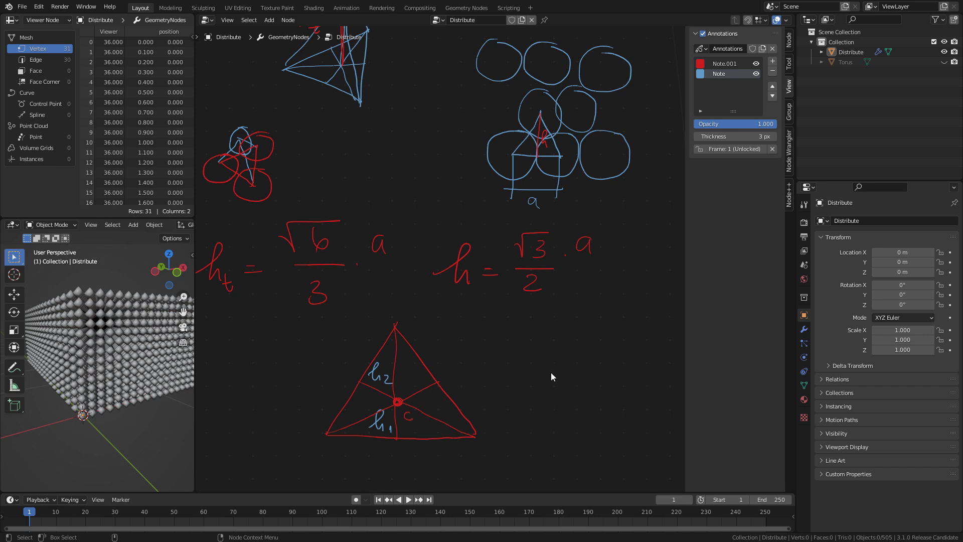
pyautogui.moveTo(514, 344); pyautogui.dragTo(521, 358)
pyautogui.click(529, 359)
pyautogui.moveTo(594, 349); pyautogui.dragTo(594, 364)
pyautogui.moveTo(622, 330); pyautogui.dragTo(623, 343)
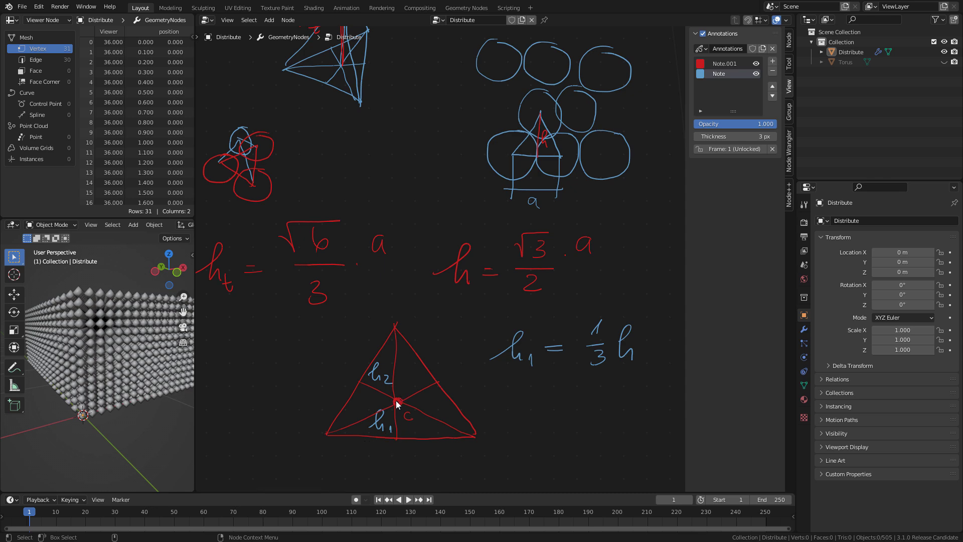
# - Duplicate the row-offset Combine XYZ node and place the copy below the copied Equal node
pyautogui.keyDown('alt'); pyautogui.moveTo(564, 382); pyautogui.dragTo(417, 350, button='right'); pyautogui.keyUp('alt')
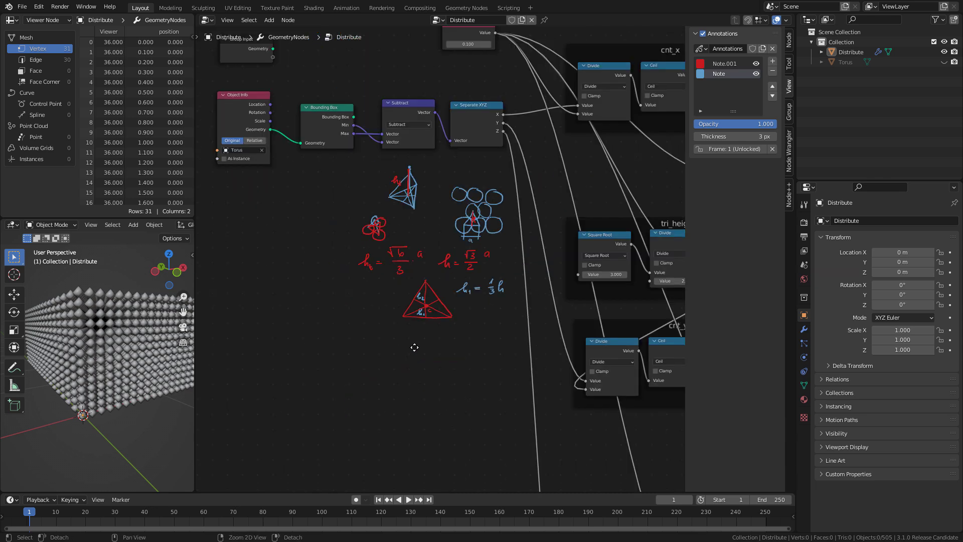
pyautogui.keyDown('alt'); pyautogui.moveTo(617, 359); pyautogui.dragTo(366, 336, button='middle'); pyautogui.keyUp('alt')
pyautogui.keyDown('alt'); pyautogui.moveTo(559, 398); pyautogui.dragTo(361, 237, button='middle'); pyautogui.keyUp('alt')
pyautogui.keyDown('alt'); pyautogui.moveTo(362, 236); pyautogui.dragTo(463, 321, button='right'); pyautogui.keyUp('alt')
pyautogui.keyDown('alt'); pyautogui.moveTo(496, 420); pyautogui.dragTo(463, 284, button='middle'); pyautogui.keyUp('alt')
pyautogui.keyDown('alt'); pyautogui.moveTo(463, 284); pyautogui.dragTo(490, 301, button='right'); pyautogui.keyUp('alt')
pyautogui.keyDown('alt'); pyautogui.moveTo(492, 324); pyautogui.dragTo(494, 315, button='middle'); pyautogui.keyUp('alt')
pyautogui.click(436, 127)
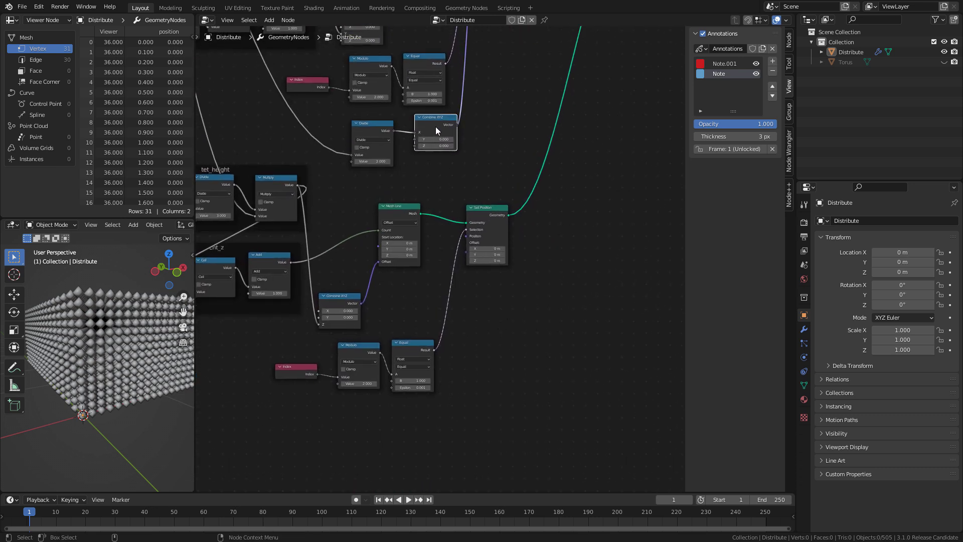
pyautogui.hotkey('shift', 'd')
pyautogui.click(435, 408)
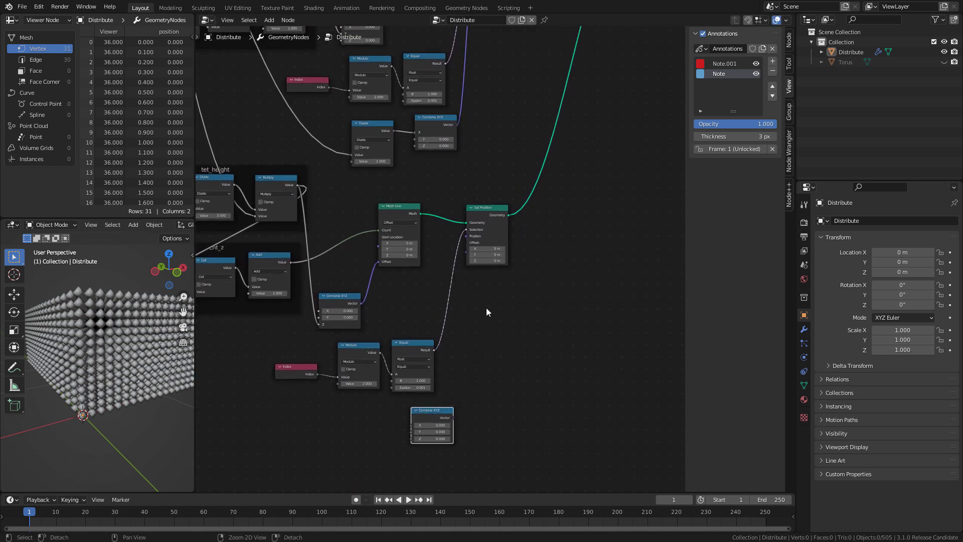
# - Connect the copied Combine XYZ to the new Set Position's Offset and the row-offset Divide value to its X input
pyautogui.keyDown('alt'); pyautogui.moveTo(471, 316); pyautogui.dragTo(494, 308, button='middle'); pyautogui.keyUp('alt')
pyautogui.keyDown('alt'); pyautogui.moveTo(495, 307); pyautogui.dragTo(514, 290, button='right'); pyautogui.keyUp('alt')
pyautogui.keyDown('alt'); pyautogui.moveTo(514, 290); pyautogui.dragTo(508, 255, button='middle'); pyautogui.keyUp('alt')
pyautogui.moveTo(476, 399); pyautogui.dragTo(443, 393)
pyautogui.keyDown('alt'); pyautogui.moveTo(537, 301); pyautogui.dragTo(505, 337, button='right'); pyautogui.keyUp('alt')
pyautogui.keyDown('alt'); pyautogui.moveTo(496, 273); pyautogui.dragTo(559, 297, button='middle'); pyautogui.keyUp('alt')
pyautogui.keyDown('alt'); pyautogui.moveTo(496, 161); pyautogui.dragTo(441, 191, button='middle'); pyautogui.keyUp('alt')
pyautogui.moveTo(437, 187); pyautogui.dragTo(478, 426)
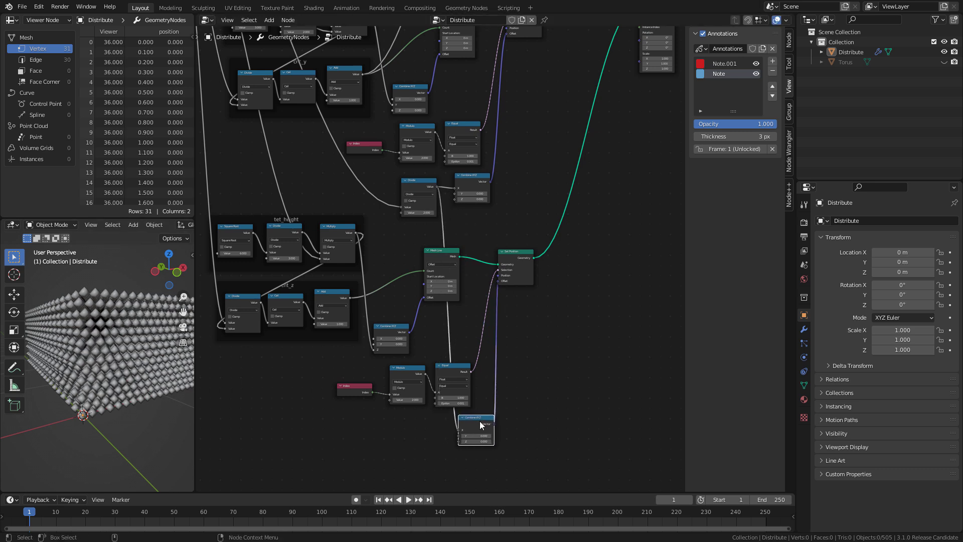
pyautogui.click(400, 413)
# - Duplicate the row-offset Divide node, place the copy below the cnt_z frame and set its divisor to 3
pyautogui.scroll(6, 446, 313)
pyautogui.moveTo(446, 313); pyautogui.dragTo(500, 150, button='middle')
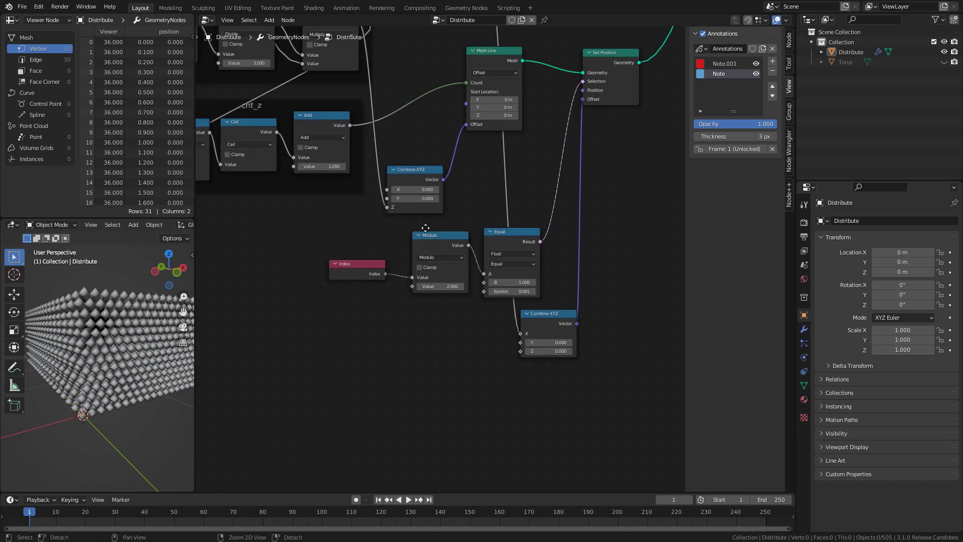
pyautogui.moveTo(430, 180); pyautogui.dragTo(438, 381, button='middle')
pyautogui.click(466, 150)
pyautogui.hotkey('shift', 'd')
pyautogui.click(264, 429)
pyautogui.moveTo(388, 314); pyautogui.dragTo(520, 63, button='middle')
pyautogui.click(277, 438)
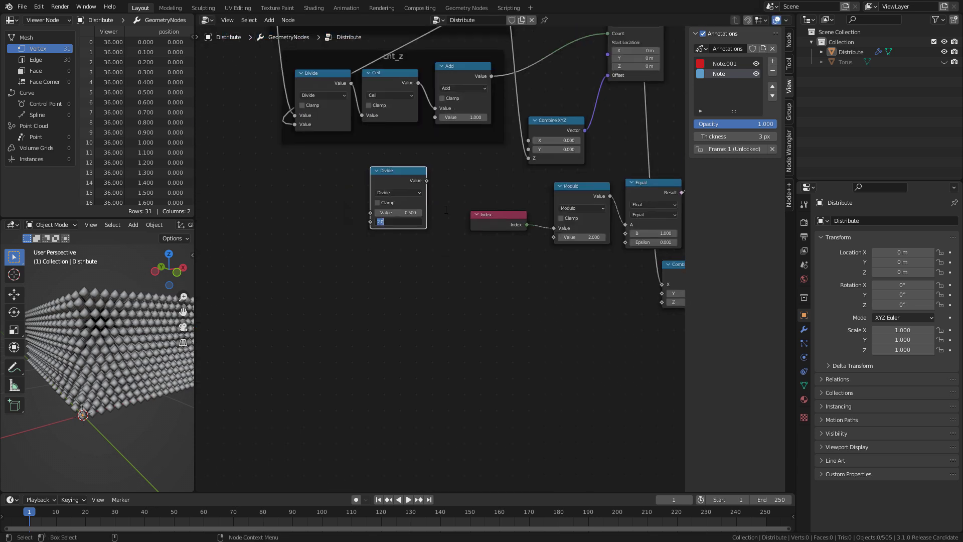
pyautogui.press('Return')
# - Move the copied Divide node below the cnt_y frame and feed it the tri_height Multiply value
pyautogui.scroll(-4, 427, 177)
pyautogui.moveTo(426, 176); pyautogui.dragTo(444, 361, button='middle')
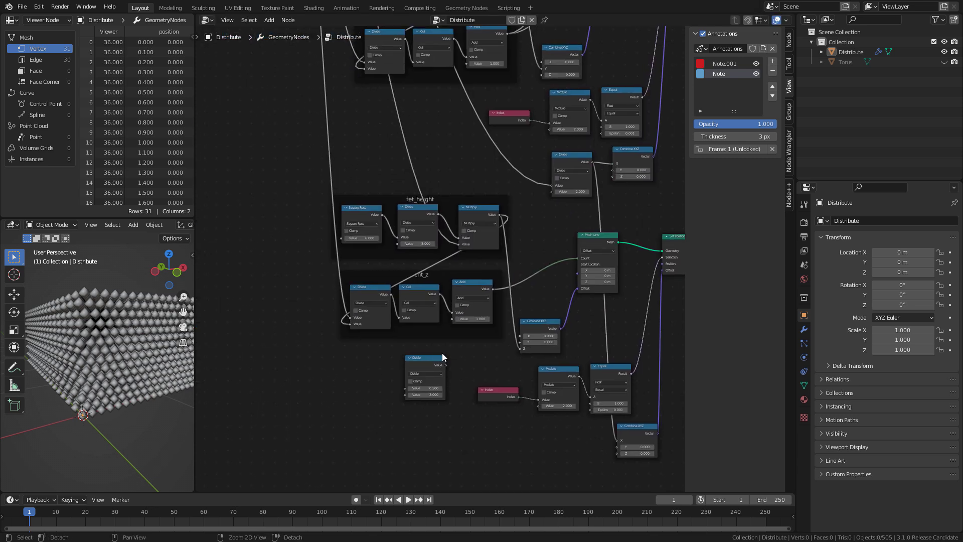
pyautogui.moveTo(415, 362); pyautogui.dragTo(440, 121)
pyautogui.moveTo(480, 109); pyautogui.dragTo(429, 327, button='middle')
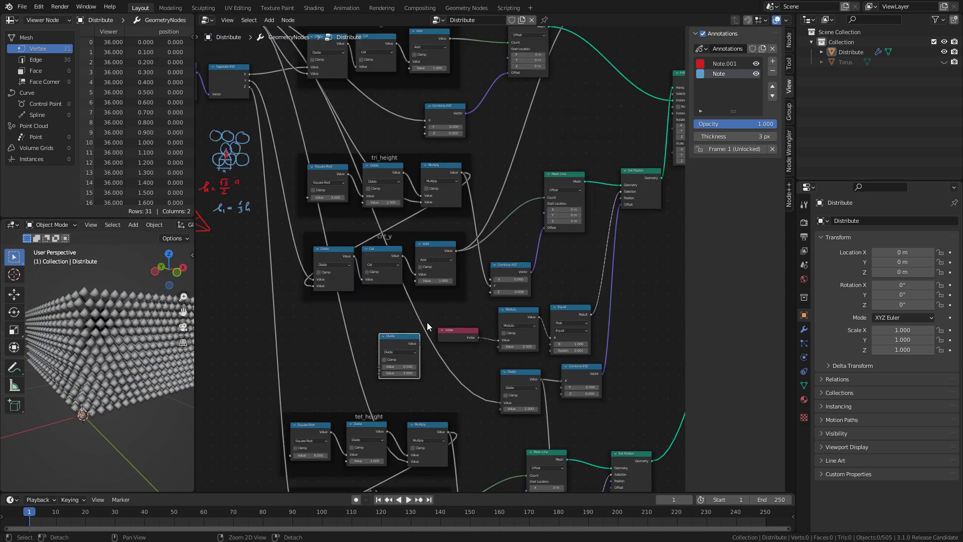
pyautogui.moveTo(446, 235); pyautogui.dragTo(464, 189, button='middle')
pyautogui.click(461, 209)
pyautogui.scroll(6, 447, 257)
pyautogui.moveTo(493, 102); pyautogui.dragTo(361, 410)
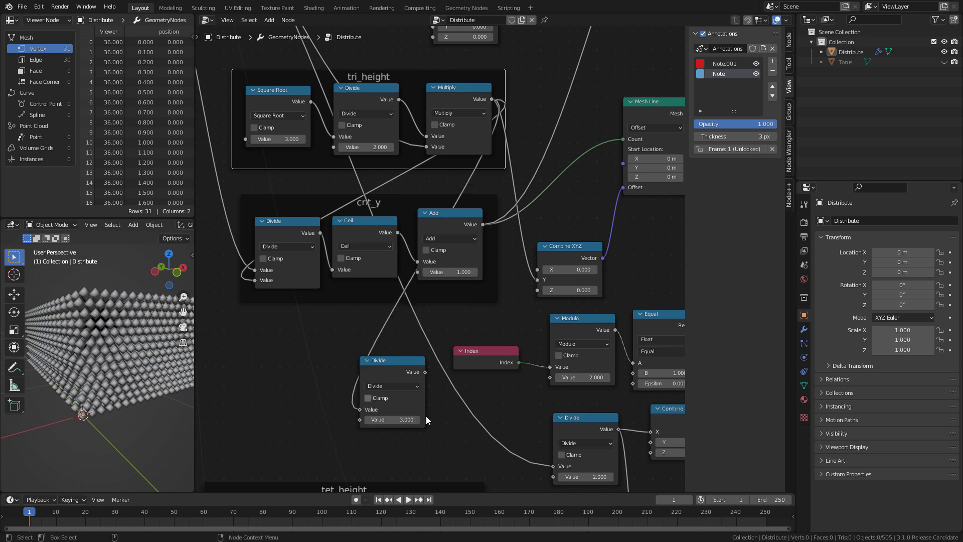
# - Move the divide-by-3 node beside the layer-offset Combine XYZ and connect its value to the Y input
pyautogui.scroll(-4, 430, 187)
pyautogui.scroll(1, 381, 195)
pyautogui.moveTo(355, 142); pyautogui.dragTo(451, 442)
pyautogui.moveTo(449, 446); pyautogui.dragTo(366, 326, button='middle')
pyautogui.scroll(7, 323, 381)
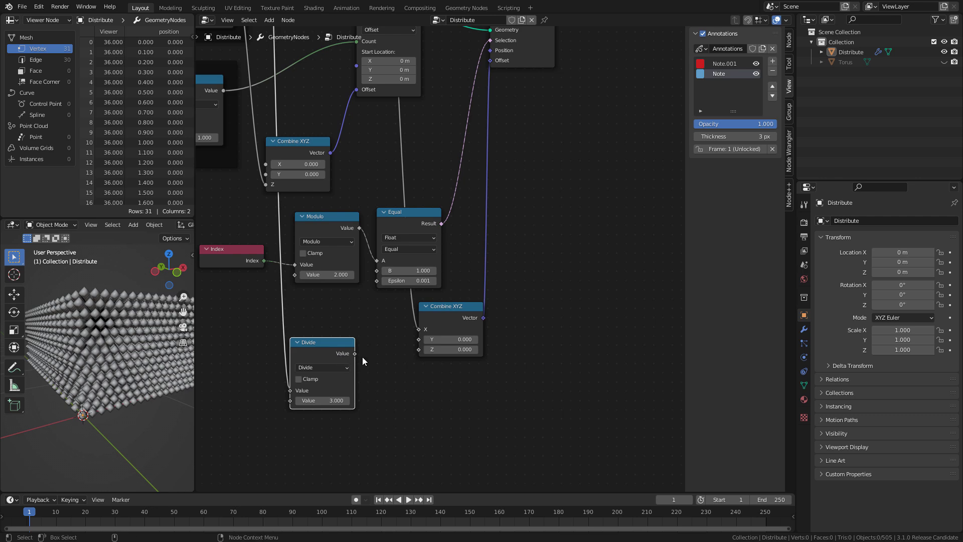
pyautogui.moveTo(355, 354); pyautogui.dragTo(425, 343)
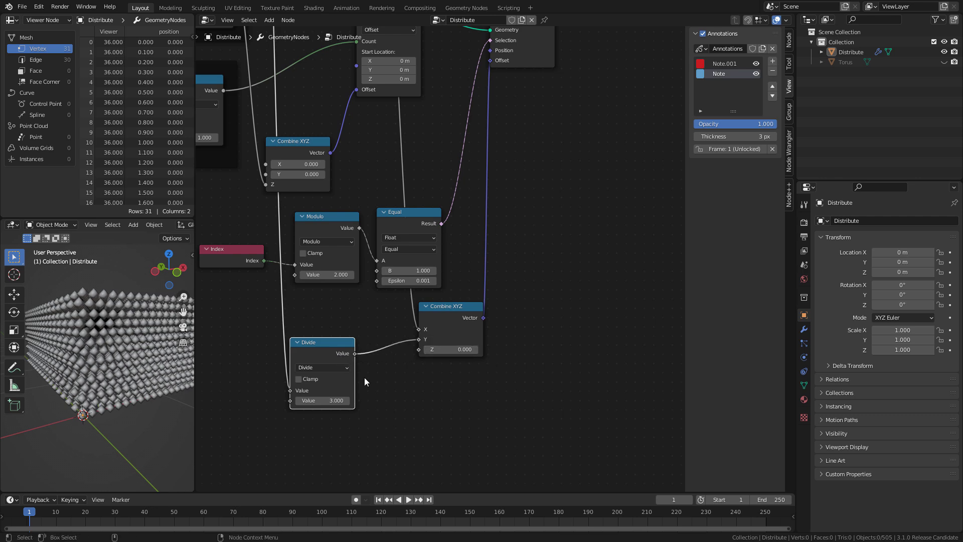
pyautogui.moveTo(115, 375); pyautogui.dragTo(62, 419, button='middle')
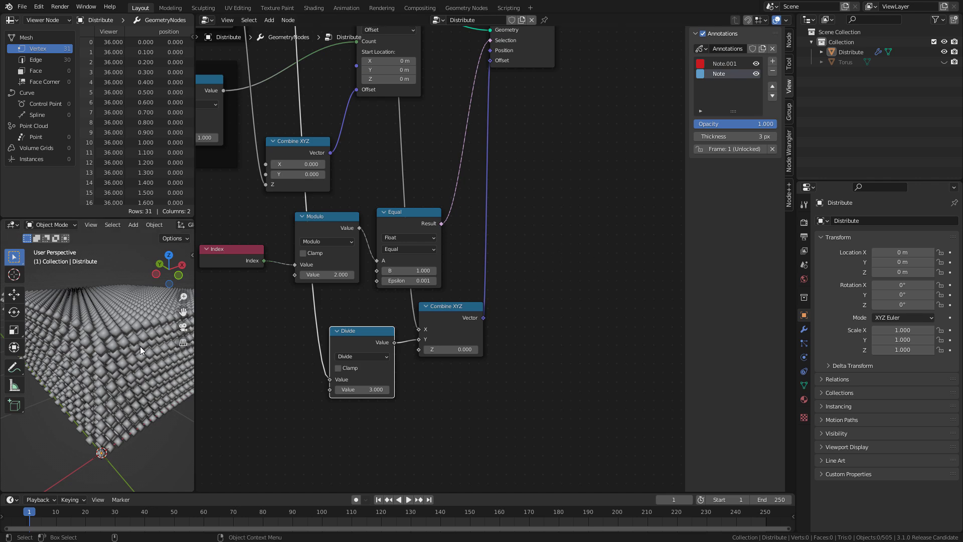
# - Move the Group Output farther right and the Mesh to Points node lower to make room between them
pyautogui.keyDown('alt'); pyautogui.moveTo(521, 237); pyautogui.dragTo(409, 406, button='middle'); pyautogui.keyUp('alt')
pyautogui.scroll(-10, 399, 401)
pyautogui.keyDown('alt'); pyautogui.moveTo(449, 346); pyautogui.dragTo(339, 477, button='middle'); pyautogui.keyUp('alt')
pyautogui.scroll(2, 459, 264)
pyautogui.scroll(1, 462, 265)
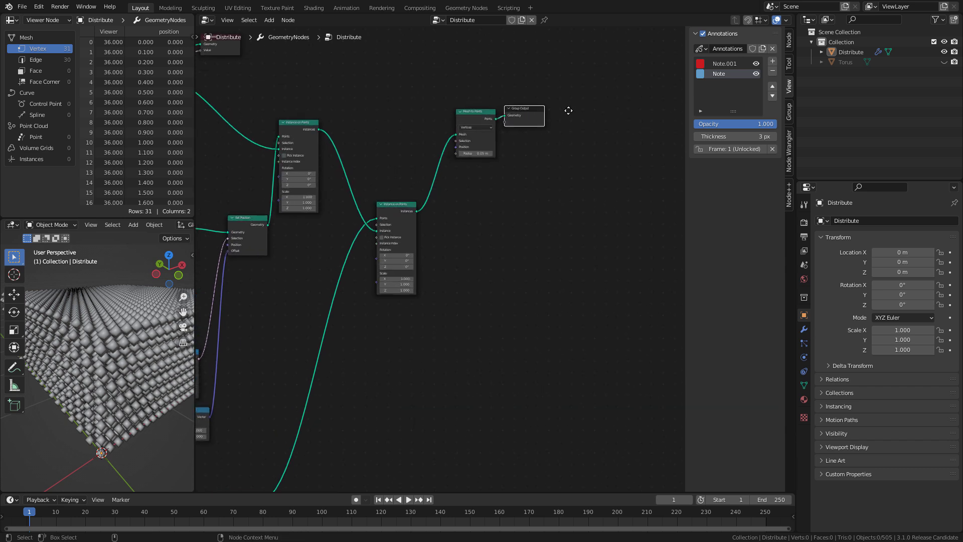
pyautogui.moveTo(540, 109); pyautogui.dragTo(611, 113)
pyautogui.moveTo(477, 110); pyautogui.dragTo(512, 171)
pyautogui.moveTo(603, 116); pyautogui.dragTo(620, 121)
# - Duplicate the second Instance on Points node and insert the copy between Mesh to Points and Group Output
pyautogui.click(397, 207)
pyautogui.hotkey('shift', 'd')
pyautogui.click(589, 235)
pyautogui.moveTo(588, 232); pyautogui.dragTo(562, 167)
# - Add an Ico Sphere below Mesh to Points and connect its Mesh to the last Instance on Points node's Instance input
pyautogui.moveTo(513, 276); pyautogui.dragTo(496, 319, button='middle')
pyautogui.hotkey('shift', 'a')
pyautogui.click(400, 323)
pyautogui.write('sph')
pyautogui.click(423, 351)
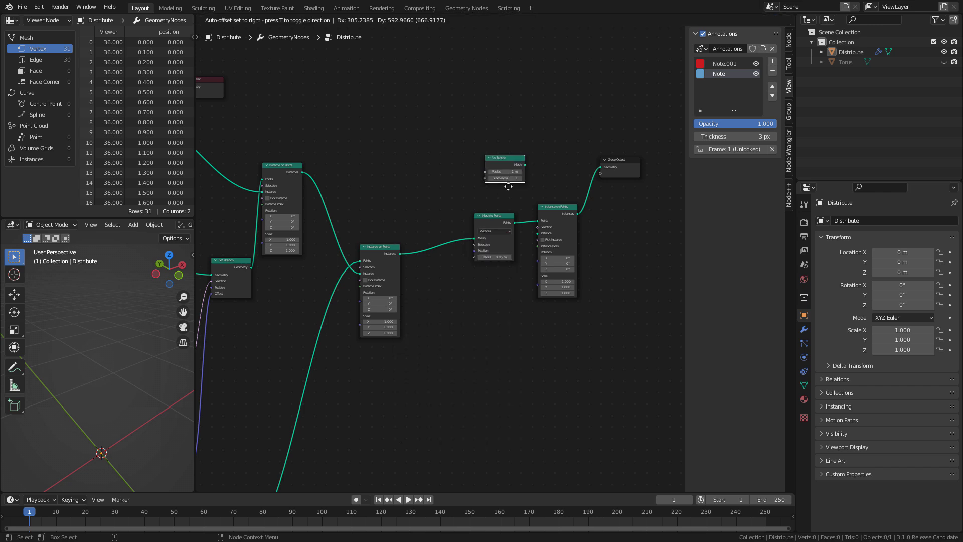
pyautogui.click(496, 300)
pyautogui.moveTo(510, 283); pyautogui.dragTo(537, 233)
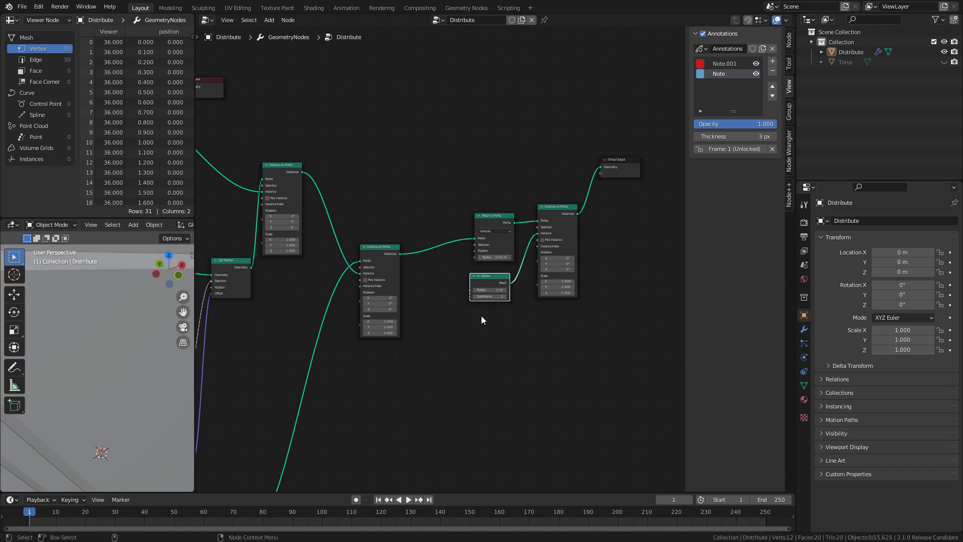
# - Check the value of the points size node against the Ico Sphere settings
pyautogui.moveTo(366, 220); pyautogui.dragTo(490, 227, button='middle')
pyautogui.moveTo(288, 192); pyautogui.dragTo(517, 262, button='middle')
pyautogui.keyDown('alt'); pyautogui.moveTo(302, 245); pyautogui.dragTo(509, 275, button='middle'); pyautogui.keyUp('alt')
pyautogui.keyDown('alt'); pyautogui.moveTo(484, 251); pyautogui.dragTo(420, 141, button='right'); pyautogui.keyUp('alt')
pyautogui.click(340, 183)
pyautogui.click(327, 214)
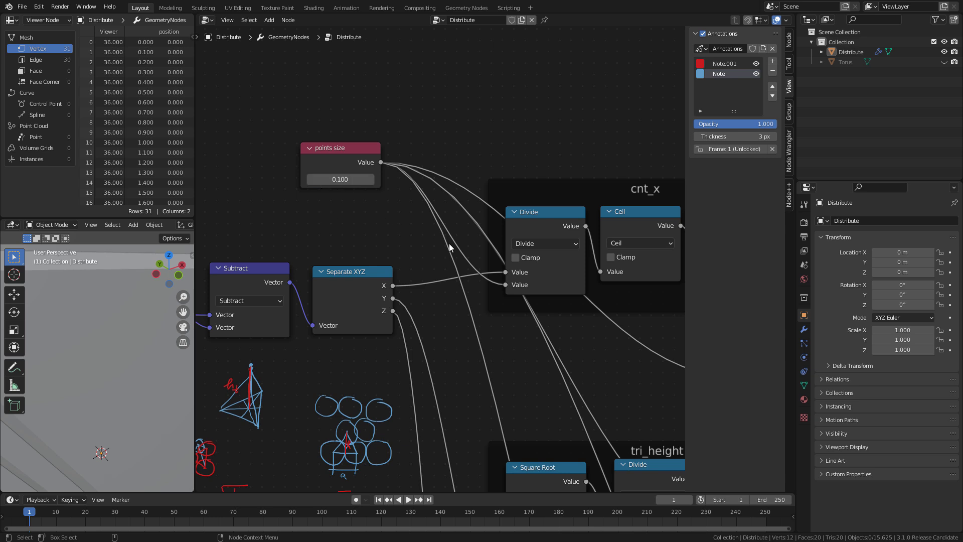
pyautogui.keyDown('alt'); pyautogui.moveTo(450, 245); pyautogui.dragTo(411, 316, button='right'); pyautogui.keyUp('alt')
pyautogui.keyDown('alt'); pyautogui.moveTo(677, 397); pyautogui.dragTo(491, 332, button='middle'); pyautogui.keyUp('alt')
pyautogui.keyDown('alt'); pyautogui.moveTo(601, 224); pyautogui.dragTo(507, 187, button='right'); pyautogui.keyUp('alt')
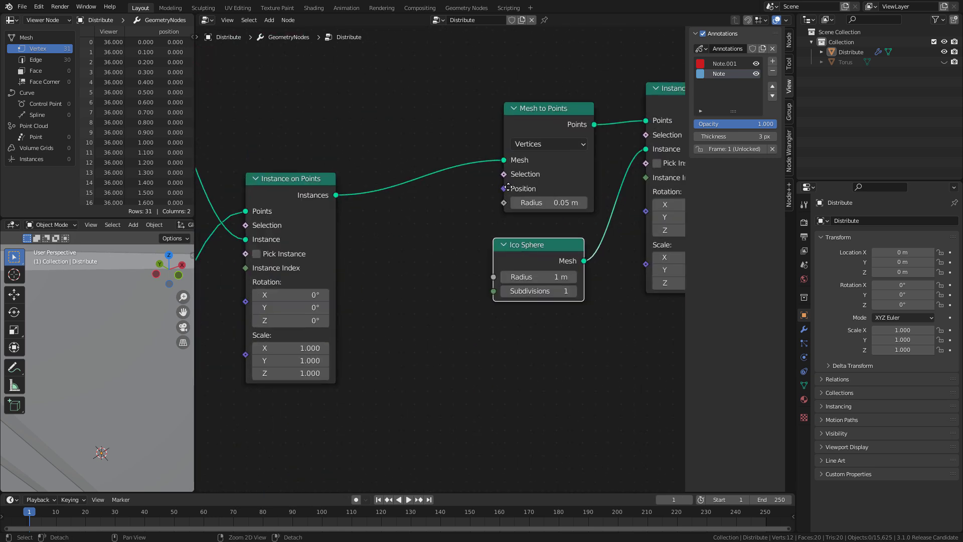
# - Set the Ico Sphere's radius to 0.1 m and its subdivisions to 3
pyautogui.click(562, 278)
pyautogui.write('0.1')
pyautogui.press('Return')
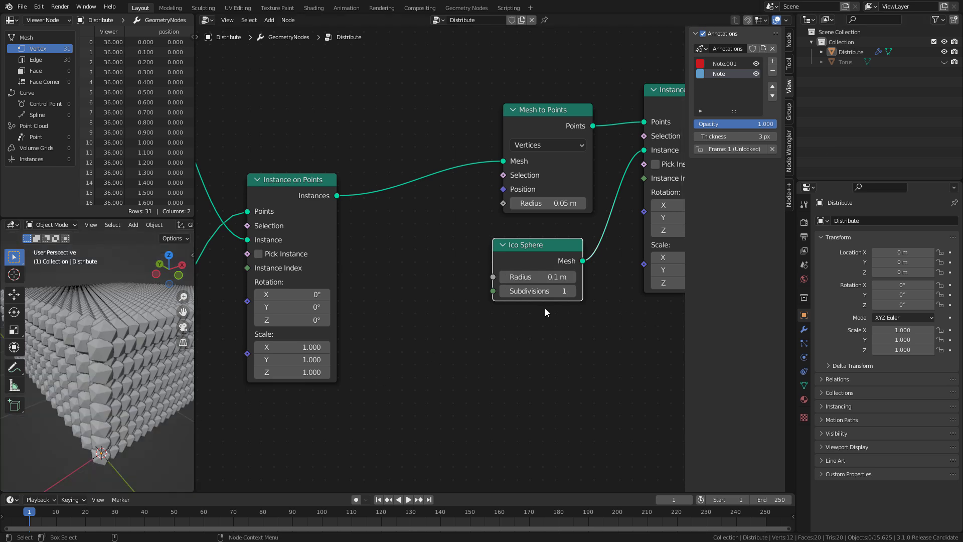
pyautogui.click(537, 291)
pyautogui.write('3')
pyautogui.press('Return')
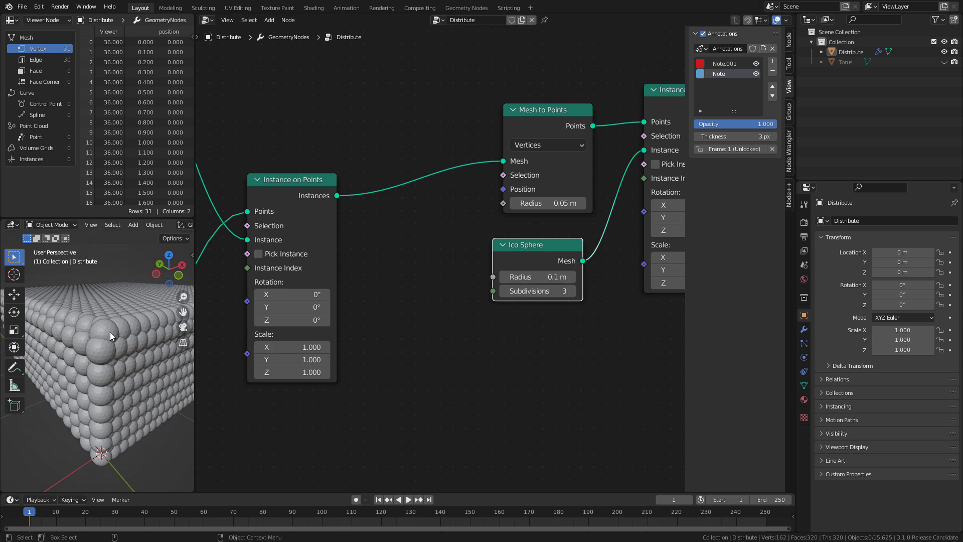
# - Set the Ico Sphere's radius to 0.05 m and inspect the packed spheres in the viewport
pyautogui.click(537, 277)
pyautogui.write('0.05')
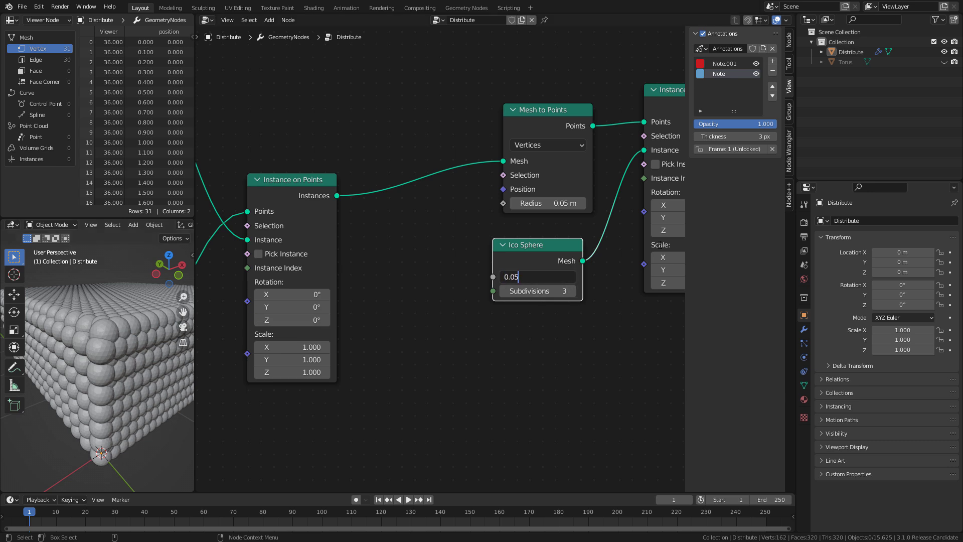
pyautogui.press('Return')
pyautogui.moveTo(140, 395)
pyautogui.mouseDown(button='middle')
pyautogui.moveTo(115, 366)
pyautogui.moveTo(86, 355)
pyautogui.moveTo(69, 324)
pyautogui.moveTo(167, 344)
pyautogui.moveTo(135, 388)
pyautogui.moveTo(151, 318)
pyautogui.moveTo(134, 359)
pyautogui.moveTo(176, 339)
pyautogui.moveTo(243, 348)
pyautogui.moveTo(127, 362)
pyautogui.moveTo(86, 391)
pyautogui.moveTo(134, 399)
pyautogui.moveTo(34, 381)
pyautogui.moveTo(90, 390)
pyautogui.moveTo(90, 353)
pyautogui.moveTo(170, 377)
pyautogui.moveTo(128, 381)
pyautogui.moveTo(142, 398)
pyautogui.moveTo(143, 391)
pyautogui.mouseUp(button='middle')
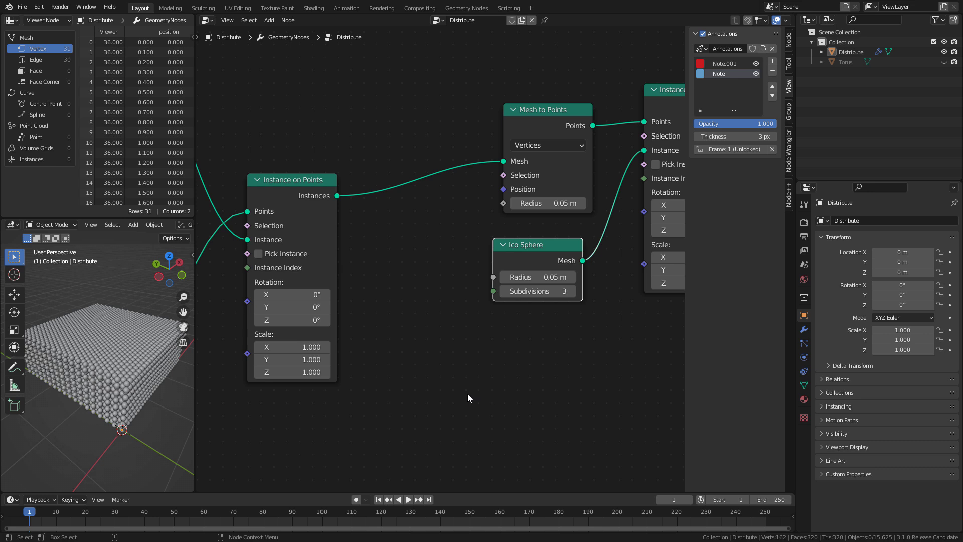
# - Insert a Transform node between the last Instance on Points node and Mesh to Points
pyautogui.click(585, 358)
pyautogui.scroll(-2, 552, 354)
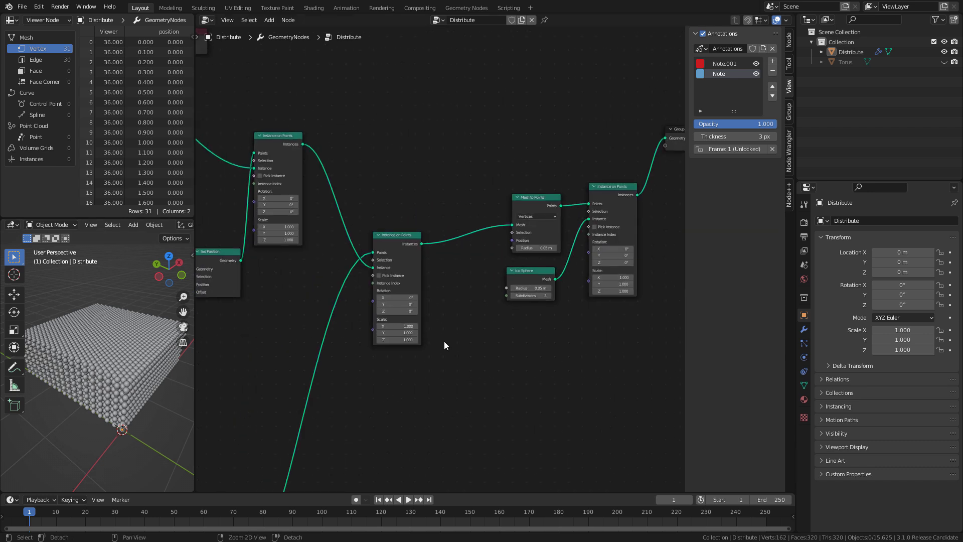
pyautogui.hotkey('shift', 'a')
pyautogui.click(403, 324)
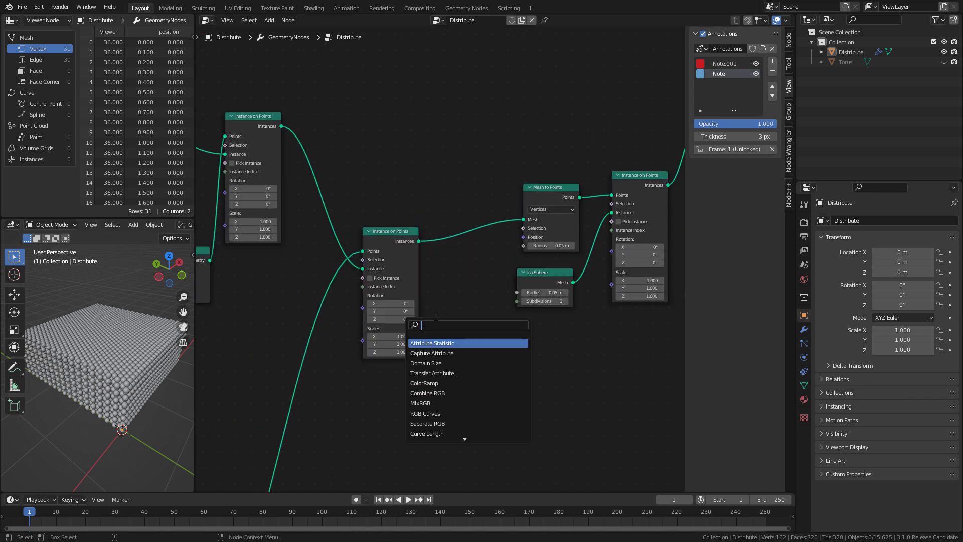
pyautogui.write('trans')
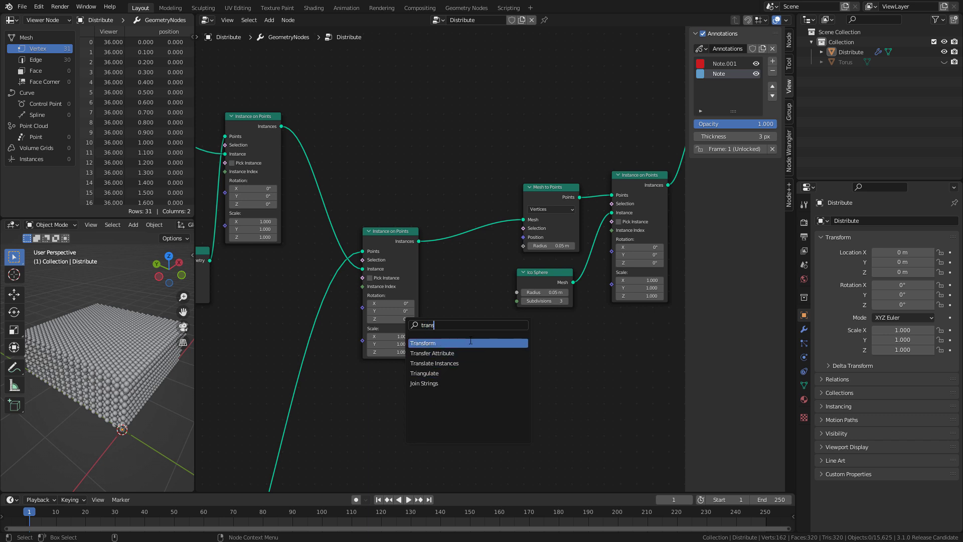
pyautogui.click(475, 340)
pyautogui.click(523, 228)
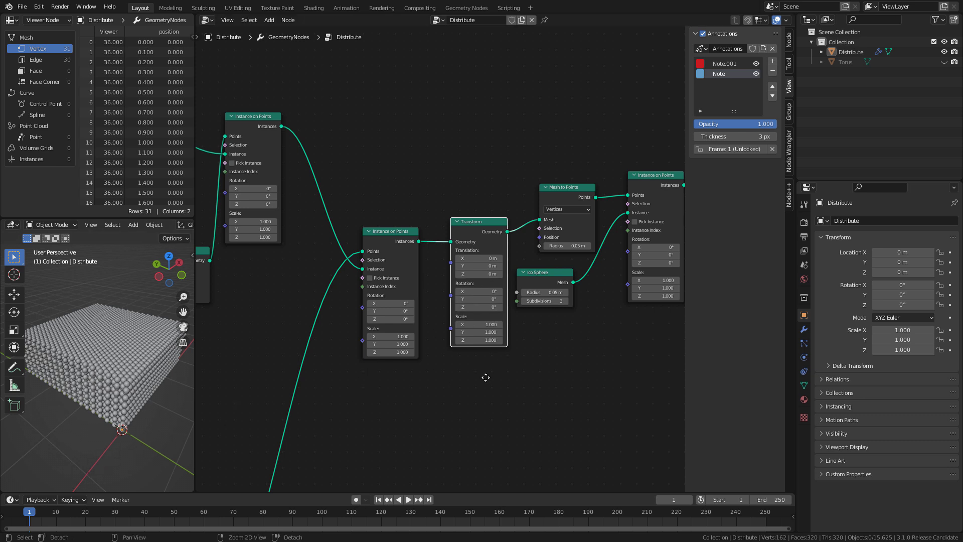
# - Connect the Bounding Box node's Min output to the Transform node's Translation input and inspect the spheres in the viewport
pyautogui.keyDown('alt'); pyautogui.moveTo(498, 367); pyautogui.dragTo(460, 400, button='right'); pyautogui.keyUp('alt')
pyautogui.keyDown('alt'); pyautogui.moveTo(380, 316); pyautogui.dragTo(572, 311, button='middle'); pyautogui.keyUp('alt')
pyautogui.keyDown('alt'); pyautogui.moveTo(322, 275); pyautogui.dragTo(572, 317, button='middle'); pyautogui.keyUp('alt')
pyautogui.keyDown('alt'); pyautogui.moveTo(341, 266); pyautogui.dragTo(516, 299, button='middle'); pyautogui.keyUp('alt')
pyautogui.press('Home')
pyautogui.moveTo(240, 157); pyautogui.dragTo(634, 207)
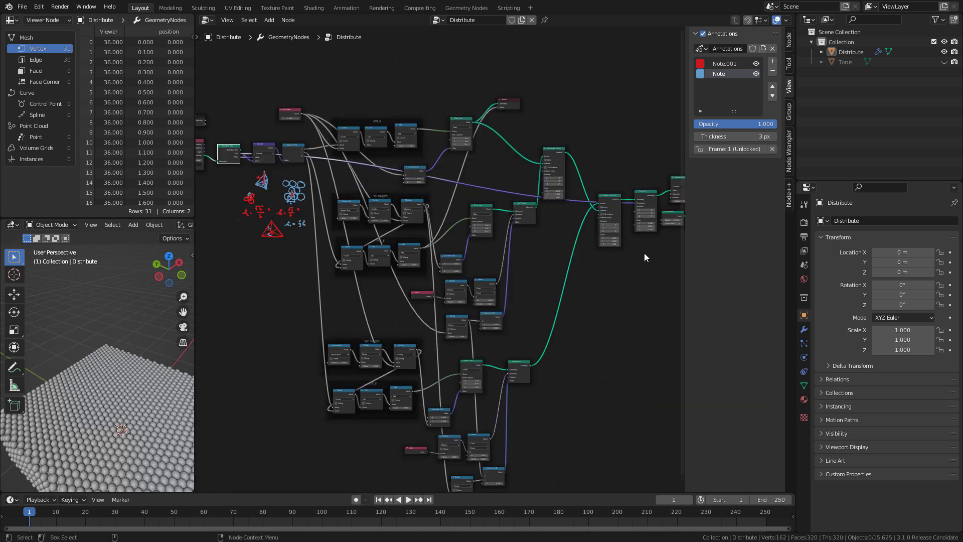
pyautogui.scroll(-5, 128, 365)
pyautogui.moveTo(128, 365)
pyautogui.mouseDown(button='middle')
pyautogui.moveTo(117, 392)
pyautogui.moveTo(73, 381)
pyautogui.moveTo(142, 400)
pyautogui.moveTo(140, 367)
pyautogui.mouseUp(button='middle')
pyautogui.click(588, 301)
pyautogui.moveTo(588, 299); pyautogui.dragTo(477, 400, button='middle')
pyautogui.scroll(9, 558, 343)
pyautogui.moveTo(536, 378); pyautogui.dragTo(463, 316, button='middle')
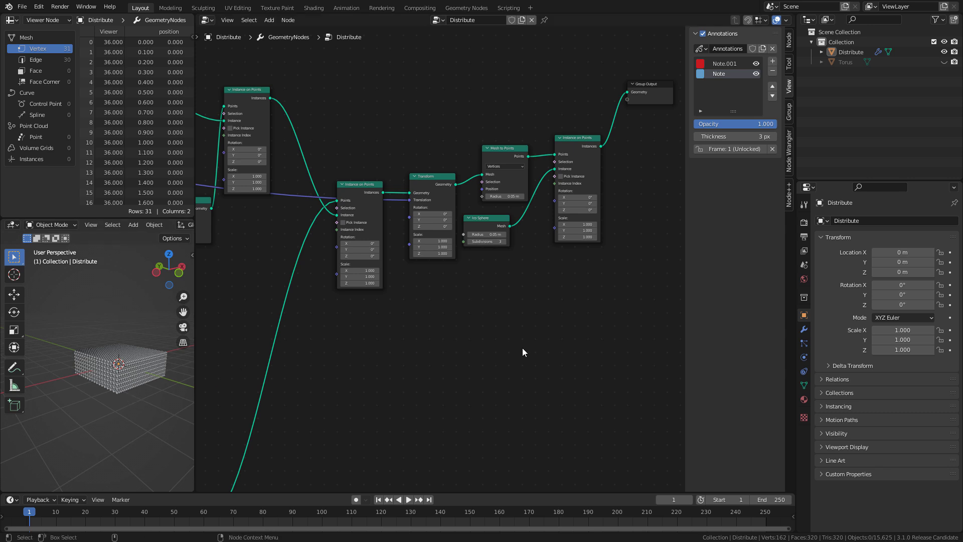
# - Sketch a torus as two nested rings on the blue annotation layer in the empty space below the nodes
pyautogui.moveTo(544, 354); pyautogui.dragTo(469, 281, button='middle')
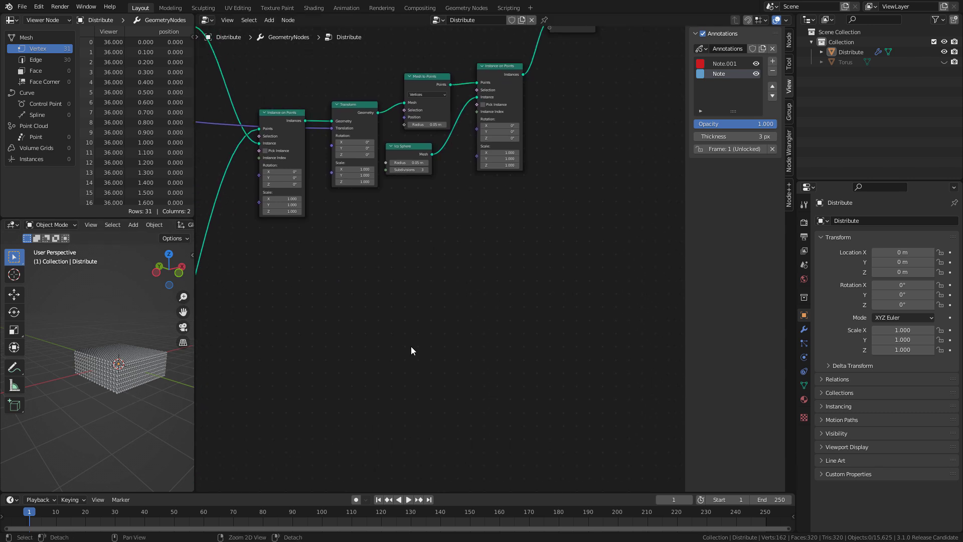
pyautogui.scroll(4, 394, 307)
pyautogui.moveTo(409, 327); pyautogui.dragTo(412, 233, button='middle')
pyautogui.moveTo(386, 412)
pyautogui.mouseDown()
pyautogui.moveTo(340, 394)
pyautogui.moveTo(418, 282)
pyautogui.moveTo(415, 402)
pyautogui.moveTo(386, 412)
pyautogui.mouseUp()
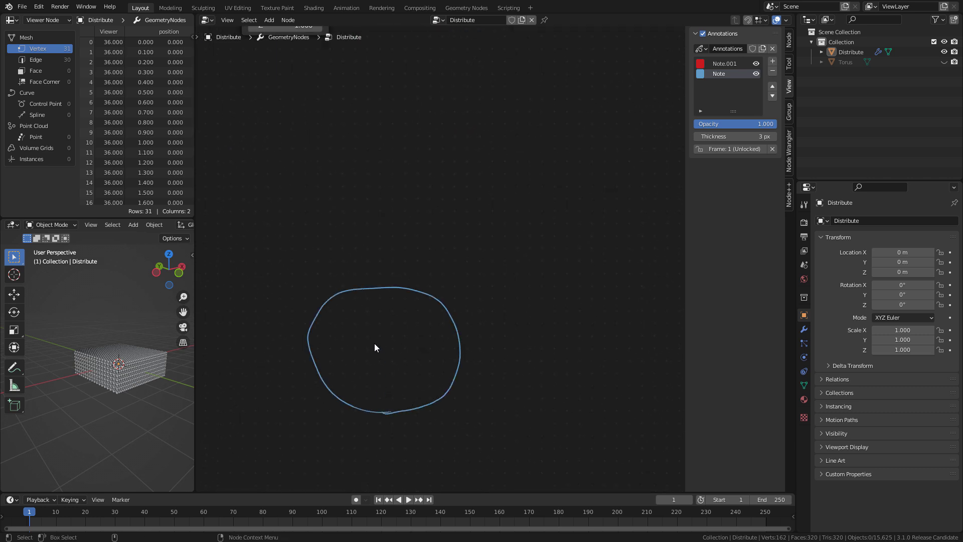
pyautogui.moveTo(368, 365)
pyautogui.mouseDown()
pyautogui.moveTo(423, 322)
pyautogui.moveTo(372, 369)
pyautogui.mouseUp()
# - Mark two points inside the sketched ring body and one outside it on the red annotation layer
pyautogui.click(729, 64)
pyautogui.click(331, 351)
pyautogui.click(364, 305)
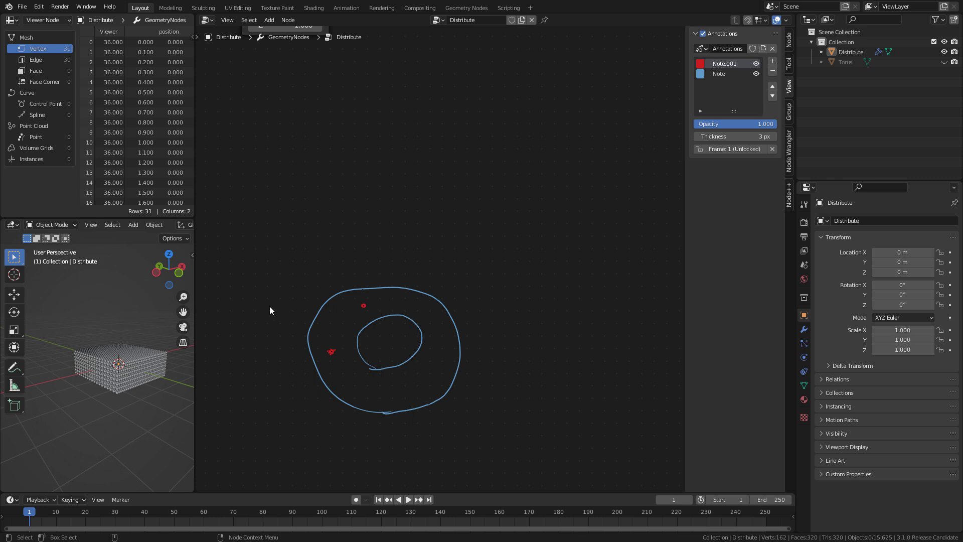
pyautogui.click(286, 298)
pyautogui.moveTo(401, 348)
pyautogui.keyDown('alt'); pyautogui.mouseDown(button='middle')
pyautogui.moveTo(467, 286)
pyautogui.moveTo(448, 286)
pyautogui.mouseUp(button='middle'); pyautogui.keyUp('alt')
pyautogui.keyDown('alt'); pyautogui.moveTo(435, 273); pyautogui.dragTo(436, 228, button='right'); pyautogui.keyUp('alt')
pyautogui.keyDown('alt'); pyautogui.moveTo(414, 260); pyautogui.dragTo(411, 252, button='middle'); pyautogui.keyUp('alt')
# - Draw dashed arrows on the blue annotation layer from each red point to the nearest spot on the outer ring
pyautogui.click(731, 75)
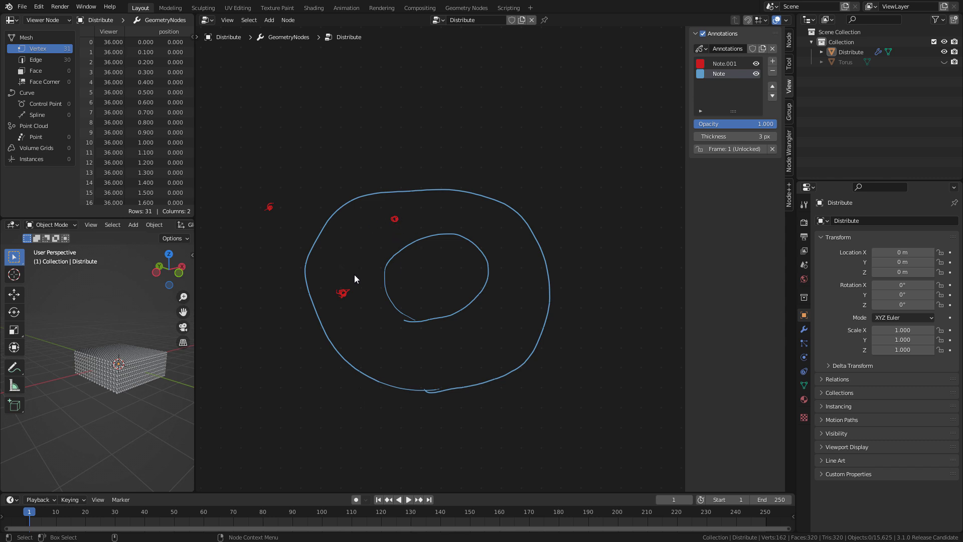
pyautogui.moveTo(335, 296); pyautogui.dragTo(314, 303)
pyautogui.moveTo(389, 194); pyautogui.dragTo(391, 191)
pyautogui.moveTo(299, 233); pyautogui.dragTo(315, 241)
pyautogui.moveTo(321, 295)
pyautogui.mouseDown()
pyautogui.moveTo(315, 306)
pyautogui.moveTo(323, 308)
pyautogui.mouseUp()
pyautogui.moveTo(309, 231)
pyautogui.mouseDown()
pyautogui.moveTo(315, 241)
pyautogui.moveTo(302, 239)
pyautogui.mouseUp()
pyautogui.moveTo(390, 193); pyautogui.dragTo(395, 203)
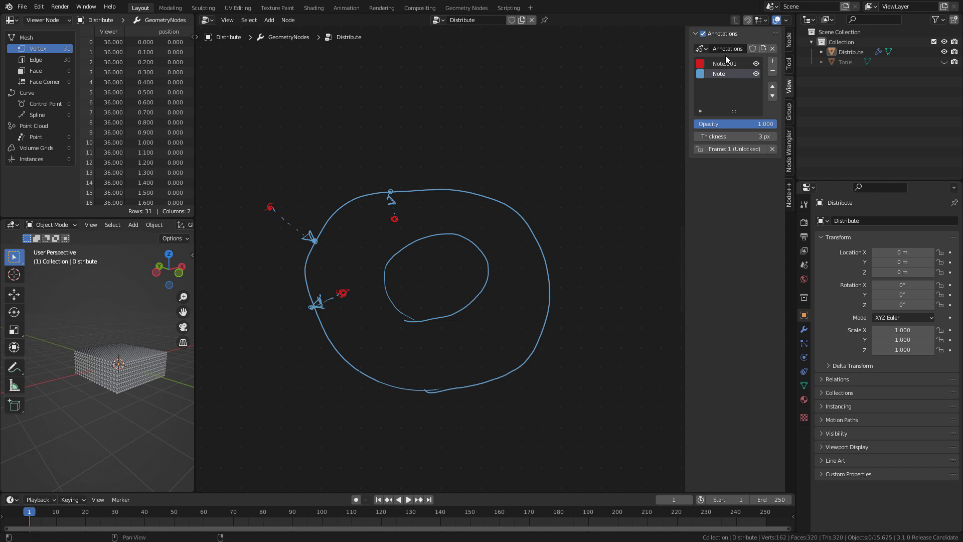
# - Add a green annotation layer, draw outward normal arrows at the three surface spots and write "dot product" beside the sketch
pyautogui.click(772, 61)
pyautogui.click(700, 65)
pyautogui.click(711, 85)
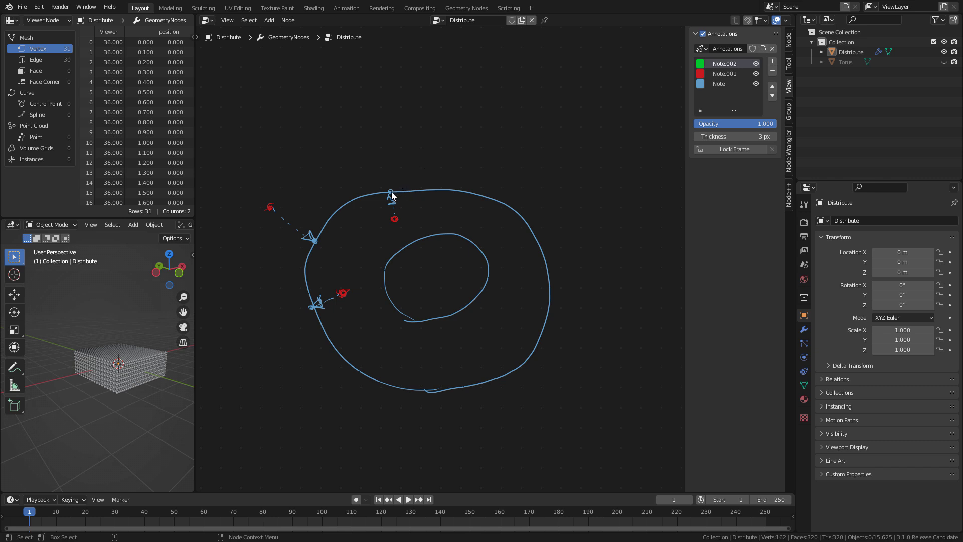
pyautogui.moveTo(390, 191); pyautogui.dragTo(392, 146)
pyautogui.moveTo(294, 225); pyautogui.dragTo(297, 224)
pyautogui.moveTo(309, 308); pyautogui.dragTo(280, 315)
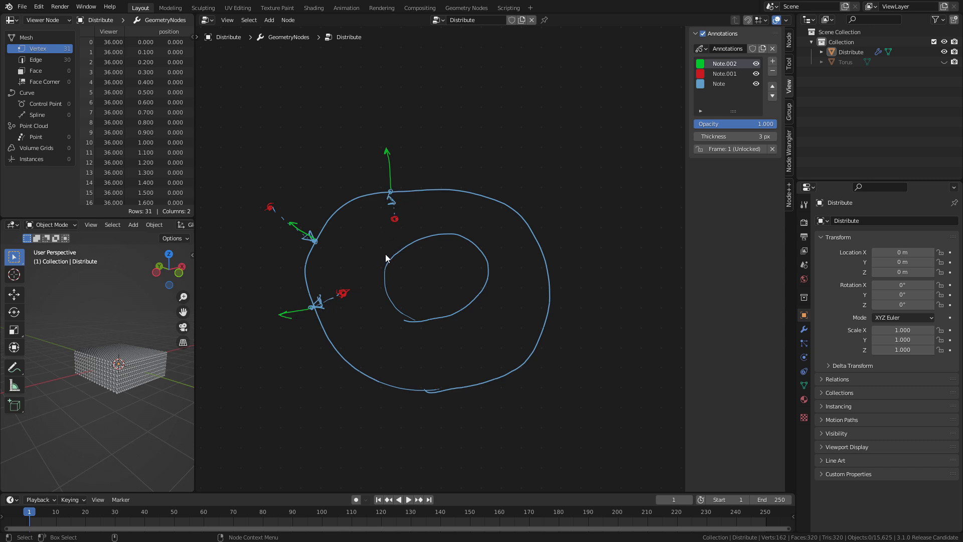
pyautogui.moveTo(483, 150)
pyautogui.mouseDown()
pyautogui.moveTo(484, 133)
pyautogui.moveTo(507, 140)
pyautogui.moveTo(542, 170)
pyautogui.moveTo(562, 145)
pyautogui.moveTo(636, 150)
pyautogui.mouseUp()
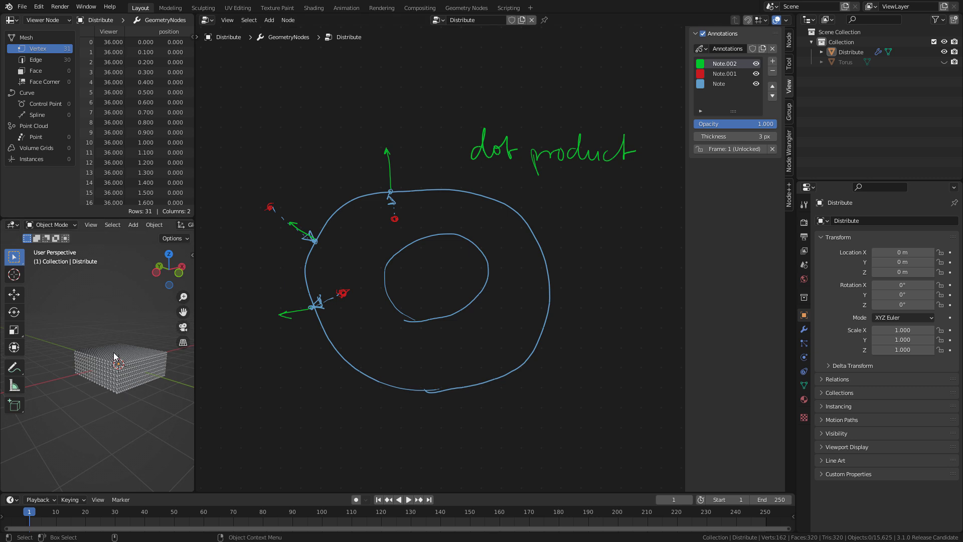
# - Add a Delete Geometry node in the free space beside the annotated torus sketch
pyautogui.keyDown('alt'); pyautogui.moveTo(577, 258); pyautogui.dragTo(465, 307, button='right'); pyautogui.keyUp('alt')
pyautogui.keyDown('alt'); pyautogui.moveTo(465, 307); pyautogui.dragTo(500, 417, button='middle'); pyautogui.keyUp('alt')
pyautogui.keyDown('alt'); pyautogui.moveTo(487, 307); pyautogui.dragTo(497, 254, button='middle'); pyautogui.keyUp('alt')
pyautogui.keyDown('alt'); pyautogui.moveTo(496, 254); pyautogui.dragTo(370, 280, button='right'); pyautogui.keyUp('alt')
pyautogui.keyDown('alt'); pyautogui.moveTo(371, 280); pyautogui.dragTo(421, 302, button='middle'); pyautogui.keyUp('alt')
pyautogui.keyDown('alt'); pyautogui.moveTo(117, 306); pyautogui.dragTo(122, 349); pyautogui.keyUp('alt')
pyautogui.keyDown('alt'); pyautogui.moveTo(123, 349); pyautogui.dragTo(125, 358, button='right'); pyautogui.keyUp('alt')
pyautogui.keyDown('alt'); pyautogui.moveTo(124, 359); pyautogui.dragTo(139, 331, button='middle'); pyautogui.keyUp('alt')
pyautogui.hotkey('shift', 'a')
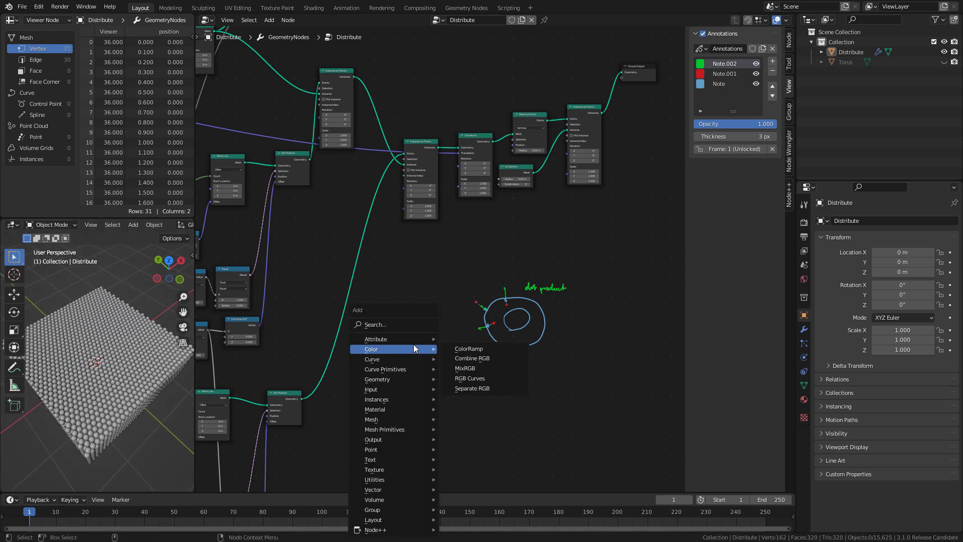
pyautogui.click(396, 322)
pyautogui.write('delete')
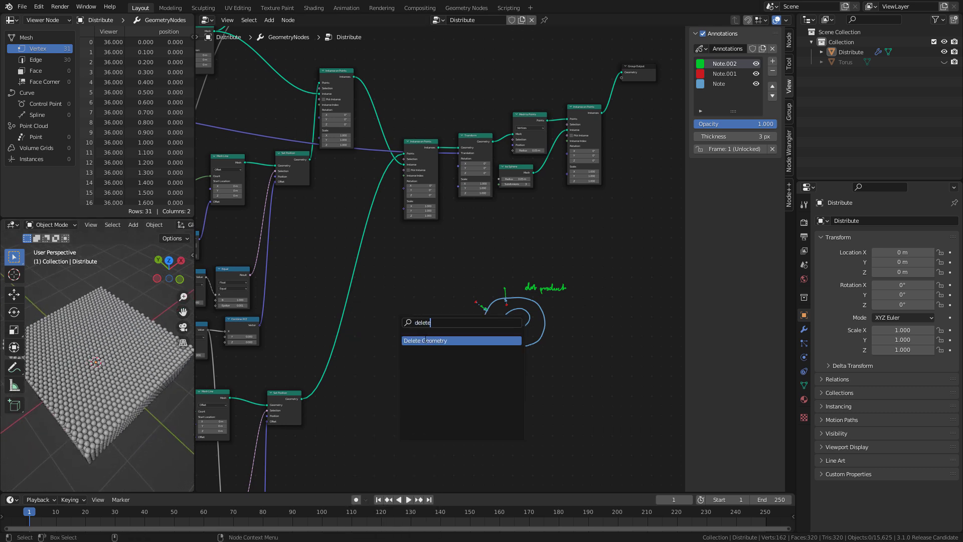
pyautogui.click(427, 341)
pyautogui.click(406, 304)
# - Move Mesh to Points, Ico Sphere, the final Instance on Points and Group Output away from Transform to make room
pyautogui.keyDown('alt'); pyautogui.moveTo(495, 258); pyautogui.dragTo(495, 268, button='middle'); pyautogui.keyUp('alt')
pyautogui.keyDown('alt'); pyautogui.moveTo(495, 268); pyautogui.dragTo(531, 196, button='right'); pyautogui.keyUp('alt')
pyautogui.keyDown('alt'); pyautogui.moveTo(532, 196); pyautogui.dragTo(500, 262, button='middle'); pyautogui.keyUp('alt')
pyautogui.keyDown('alt'); pyautogui.moveTo(499, 261); pyautogui.dragTo(497, 260, button='right'); pyautogui.keyUp('alt')
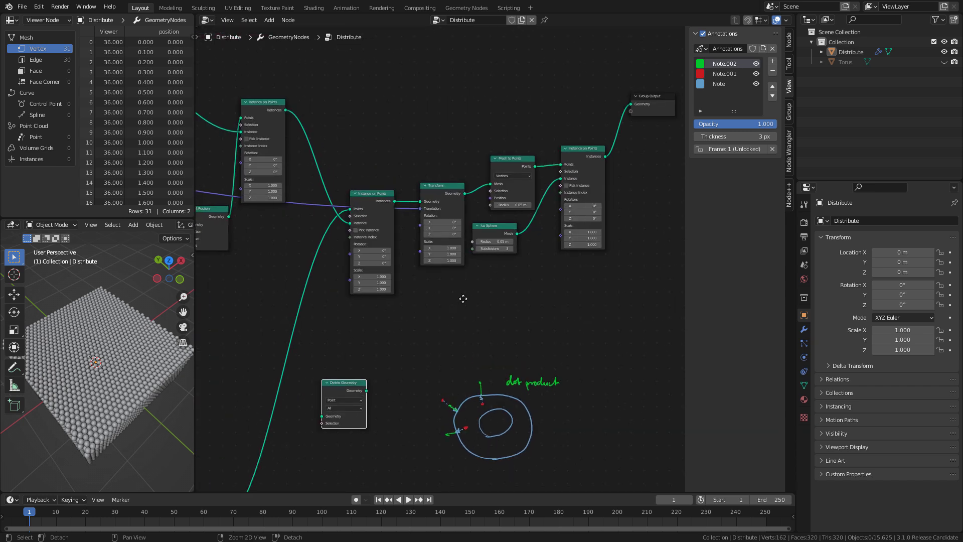
pyautogui.keyDown('alt'); pyautogui.moveTo(471, 303); pyautogui.dragTo(423, 293, button='middle'); pyautogui.keyUp('alt')
pyautogui.press('g')
pyautogui.moveTo(437, 122); pyautogui.dragTo(565, 237)
pyautogui.keyDown('alt'); pyautogui.moveTo(533, 271); pyautogui.dragTo(400, 273, button='middle'); pyautogui.keyUp('alt')
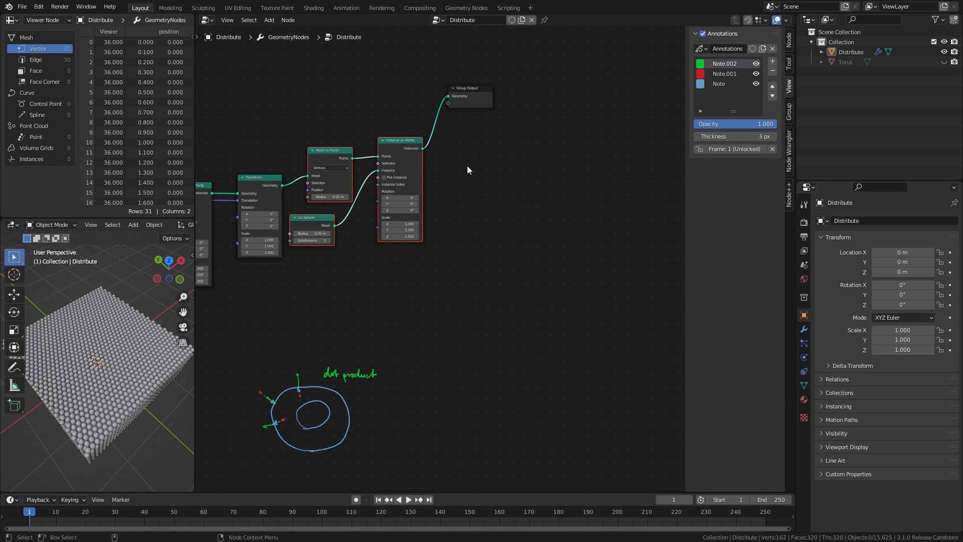
pyautogui.moveTo(466, 89); pyautogui.dragTo(462, 135)
pyautogui.moveTo(309, 119); pyautogui.dragTo(534, 247)
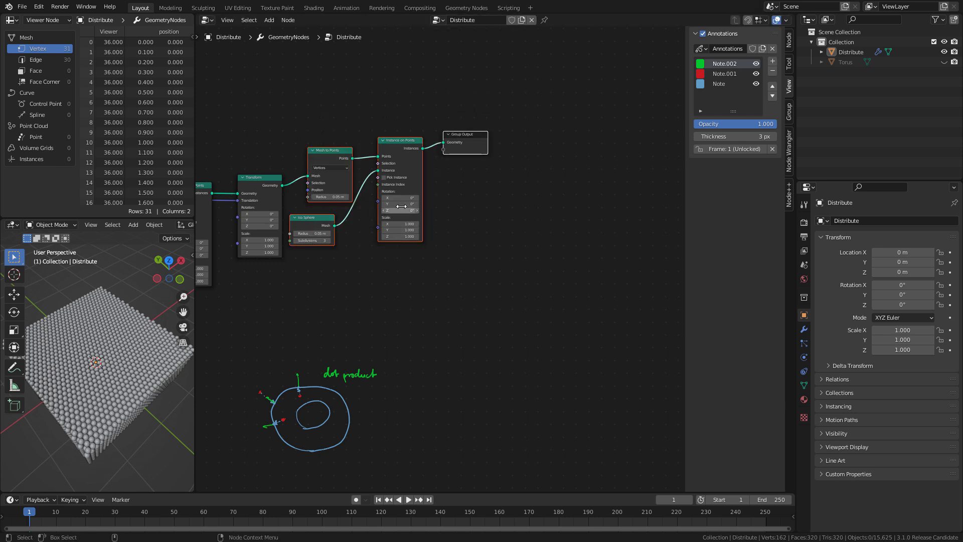
pyautogui.press('g')
pyautogui.click(573, 212)
# - Insert a Realize Instances node after Transform, and put the Delete Geometry node between it and Mesh to Points
pyautogui.moveTo(332, 257); pyautogui.dragTo(427, 260, button='middle')
pyautogui.click(409, 264)
pyautogui.hotkey('shift', 'a')
pyautogui.write('real')
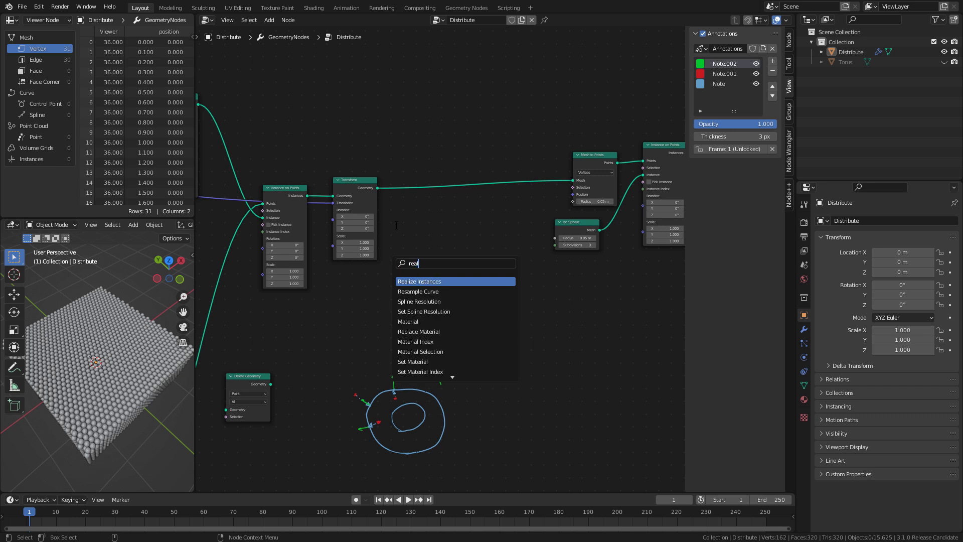
pyautogui.press('Return')
pyautogui.click(412, 212)
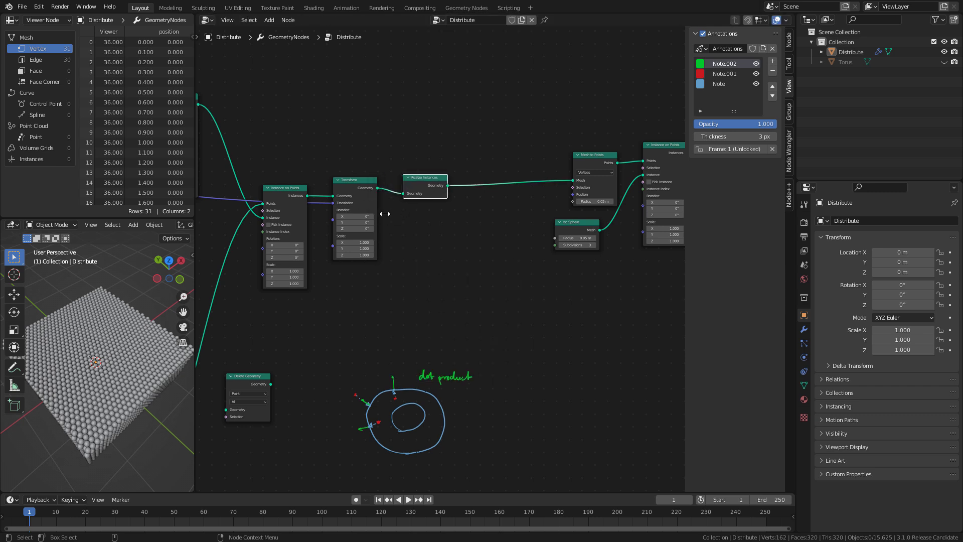
pyautogui.moveTo(248, 384); pyautogui.dragTo(495, 181)
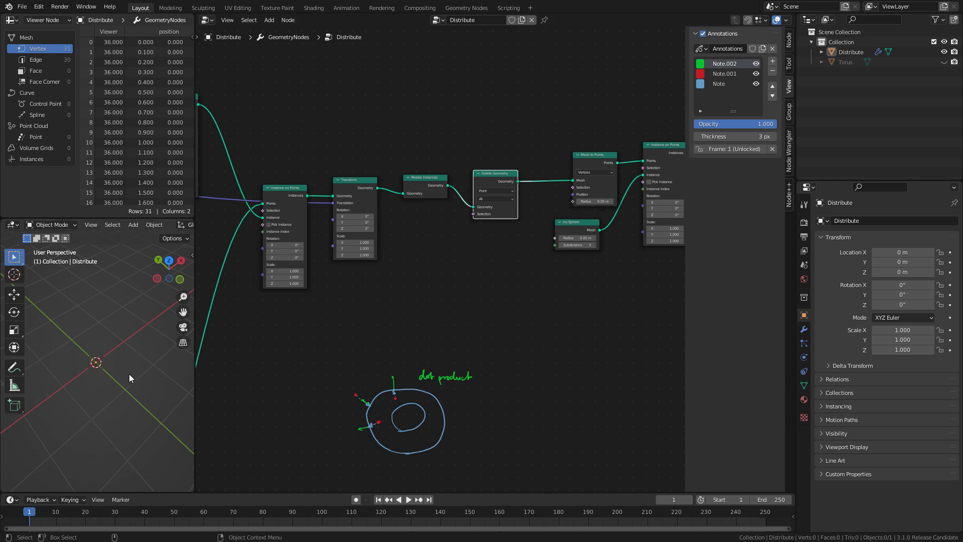
pyautogui.click(522, 299)
# - Add a Position node in the free space below the Instance on Points node
pyautogui.moveTo(308, 398); pyautogui.dragTo(385, 306, button='middle')
pyautogui.moveTo(353, 354); pyautogui.dragTo(374, 307, button='middle')
pyautogui.keyDown('ctrl'); pyautogui.moveTo(374, 307); pyautogui.dragTo(342, 290, button='middle'); pyautogui.keyUp('ctrl')
pyautogui.hotkey('shift', 'a')
pyautogui.click(328, 297)
pyautogui.write('pos')
pyautogui.press('Return')
pyautogui.click(351, 274)
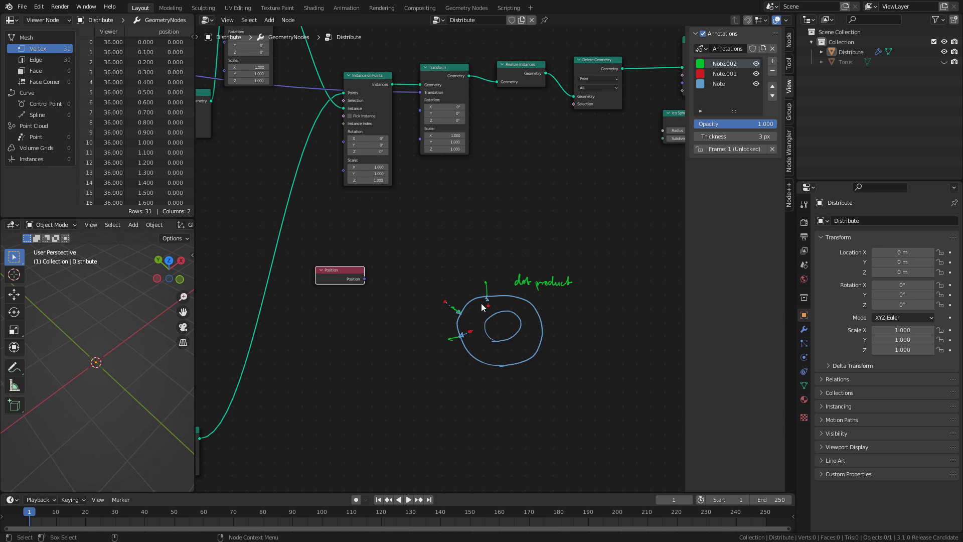
# - Add a Geometry Proximity node and connect the Position node to its Source Position input
pyautogui.click(351, 343)
pyautogui.hotkey('shift', 'a')
pyautogui.click(330, 314)
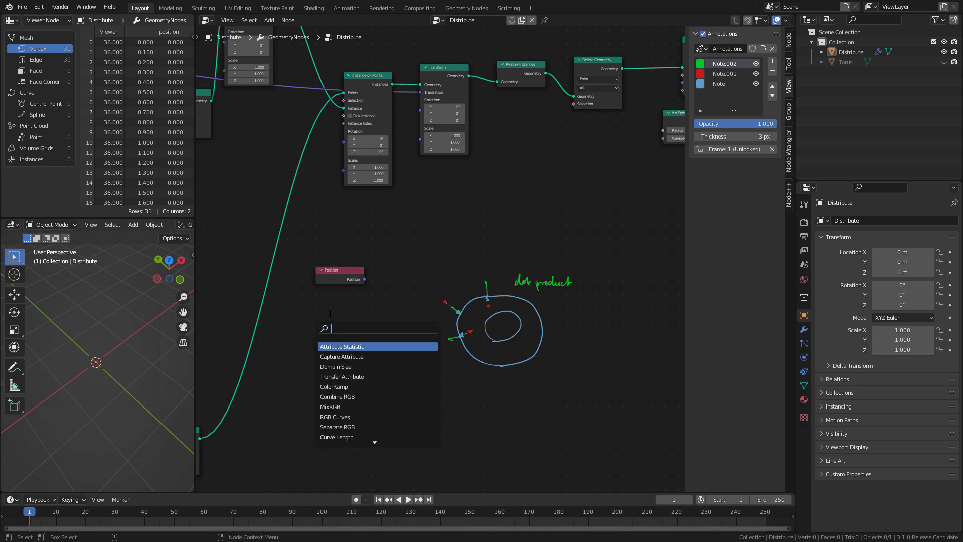
pyautogui.write('pro')
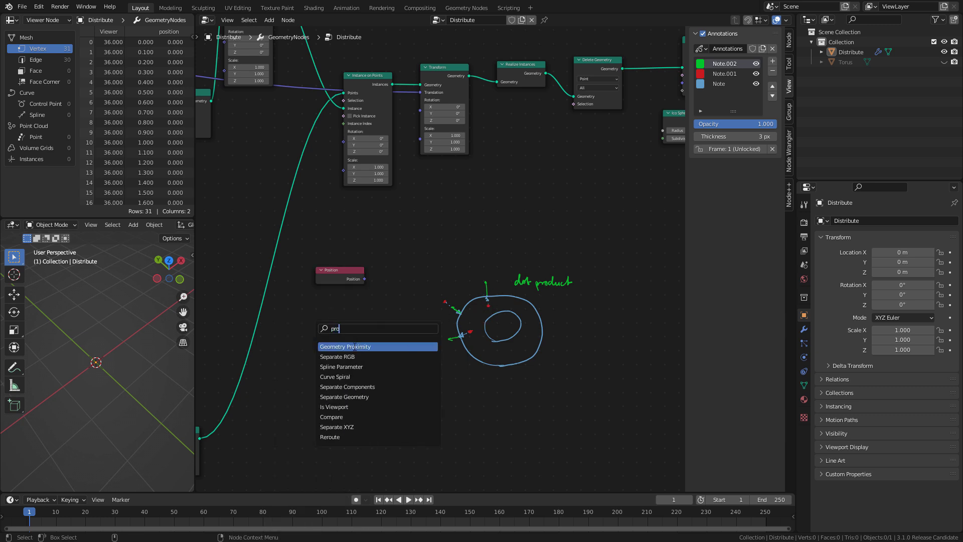
pyautogui.press('Return')
pyautogui.scroll(1, 344, 248)
pyautogui.click(349, 249)
pyautogui.moveTo(367, 248); pyautogui.dragTo(417, 280)
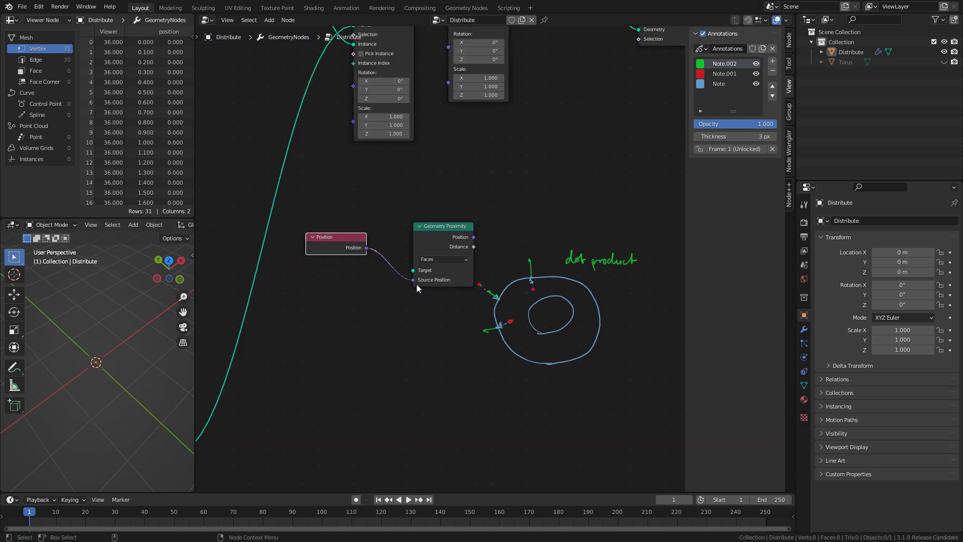
pyautogui.scroll(-1, 417, 301)
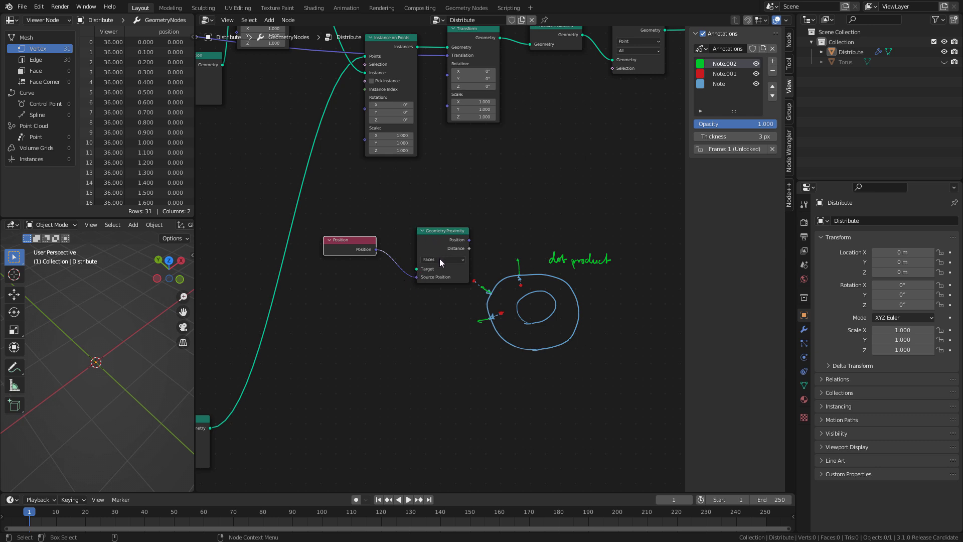
# - Add an Object Info node for the Torus below Position and connect its Geometry to Geometry Proximity's Target
pyautogui.keyDown('alt'); pyautogui.moveTo(468, 257); pyautogui.dragTo(460, 217, button='right'); pyautogui.keyUp('alt')
pyautogui.keyDown('alt'); pyautogui.moveTo(460, 217); pyautogui.dragTo(674, 240, button='middle'); pyautogui.keyUp('alt')
pyautogui.keyDown('alt'); pyautogui.moveTo(372, 261); pyautogui.dragTo(555, 295, button='middle'); pyautogui.keyUp('alt')
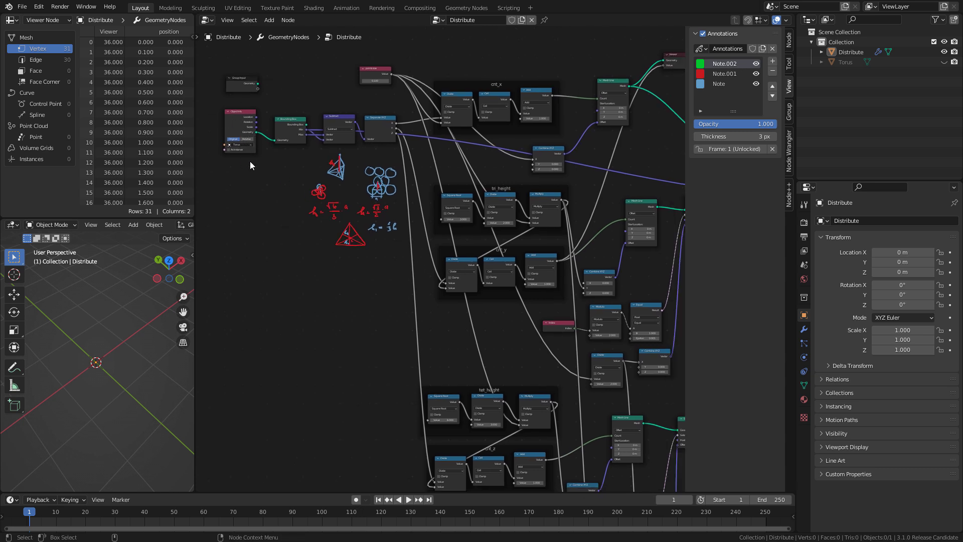
pyautogui.moveTo(627, 352)
pyautogui.keyDown('alt'); pyautogui.mouseDown(button='middle')
pyautogui.moveTo(486, 301)
pyautogui.moveTo(429, 301)
pyautogui.mouseUp(button='middle'); pyautogui.keyUp('alt')
pyautogui.moveTo(442, 286)
pyautogui.keyDown('alt'); pyautogui.mouseDown(button='right')
pyautogui.moveTo(499, 215)
pyautogui.moveTo(505, 250)
pyautogui.mouseUp(button='right'); pyautogui.keyUp('alt')
pyautogui.keyDown('ctrl'); pyautogui.moveTo(506, 250); pyautogui.dragTo(510, 219, button='middle'); pyautogui.keyUp('ctrl')
pyautogui.moveTo(845, 61); pyautogui.dragTo(339, 304)
pyautogui.moveTo(385, 352); pyautogui.dragTo(449, 274)
pyautogui.moveTo(356, 305); pyautogui.dragTo(365, 289)
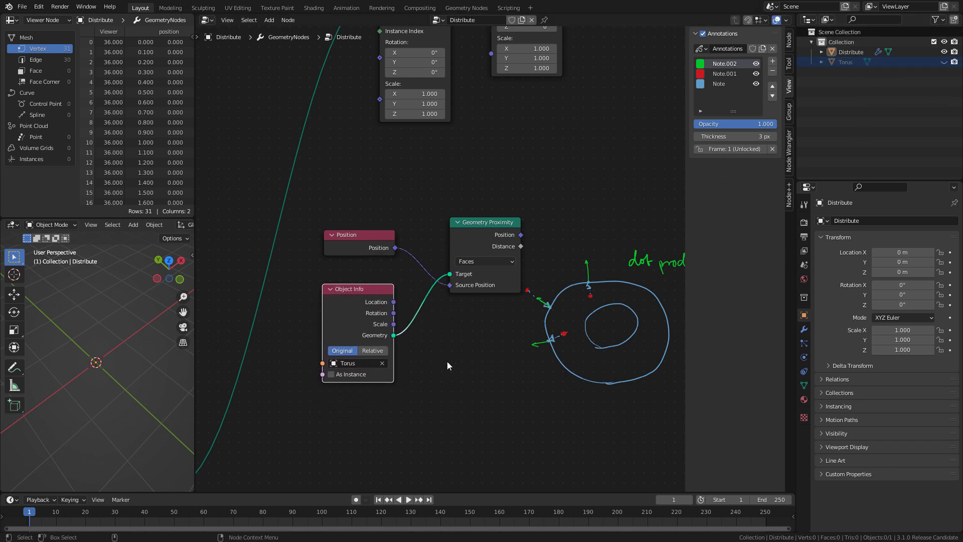
# - Add a Vector Math node beside the Geometry Proximity node
pyautogui.moveTo(475, 352); pyautogui.dragTo(417, 333, button='middle')
pyautogui.moveTo(466, 214); pyautogui.dragTo(524, 203)
pyautogui.press('Escape')
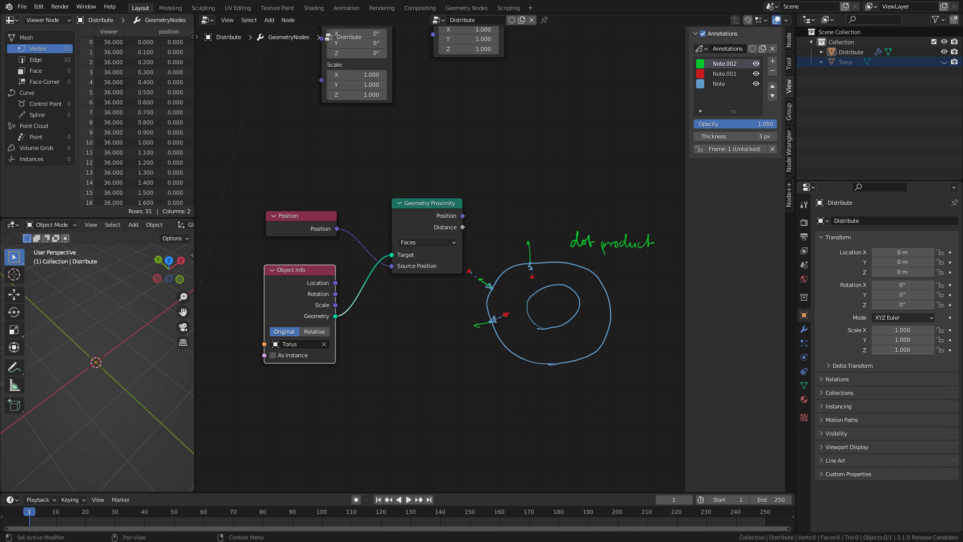
pyautogui.click(394, 313)
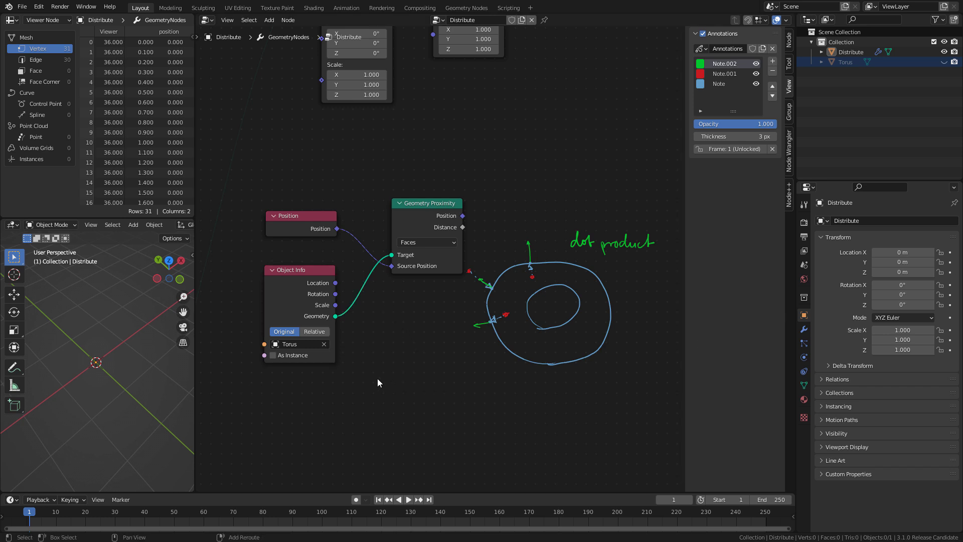
pyautogui.hotkey('shift', 'a')
pyautogui.click(339, 325)
pyautogui.write('vec')
pyautogui.click(391, 350)
pyautogui.click(547, 186)
# - Hide all three annotation layers in the node editor
pyautogui.moveTo(568, 192); pyautogui.dragTo(498, 189, button='middle')
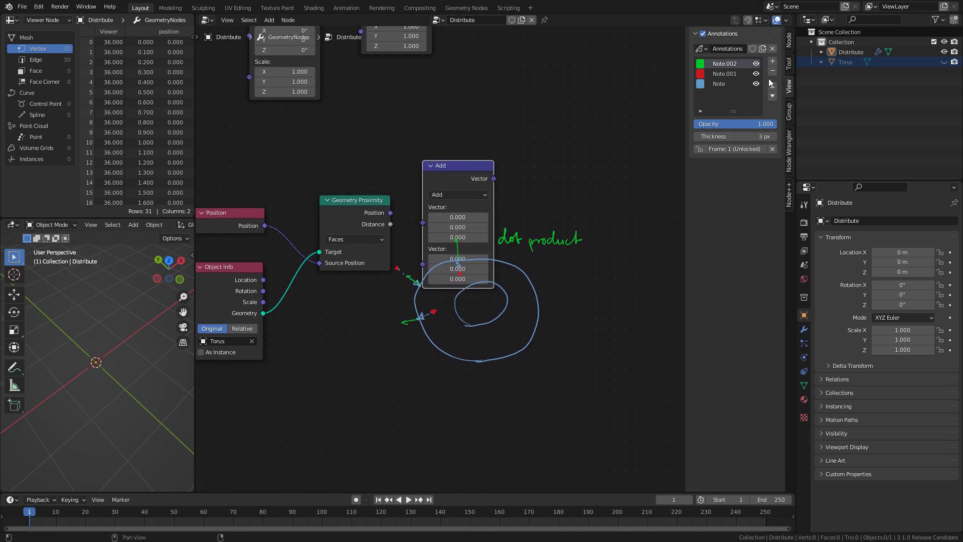
pyautogui.moveTo(756, 63); pyautogui.dragTo(755, 84)
pyautogui.moveTo(441, 311); pyautogui.dragTo(504, 349, button='middle')
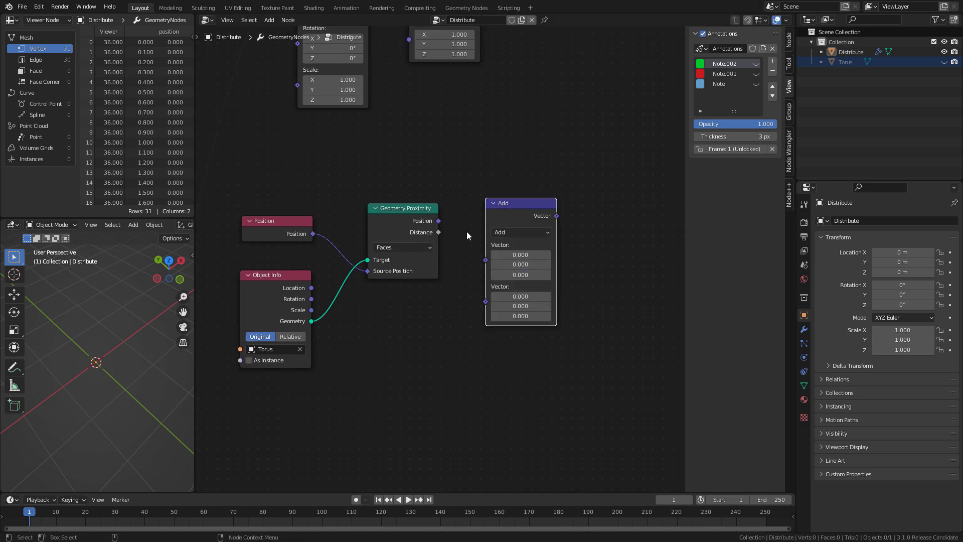
# - Connect Geometry Proximity's Position to the Vector Math node's first input and the Position node to its second input
pyautogui.moveTo(438, 221); pyautogui.dragTo(486, 262)
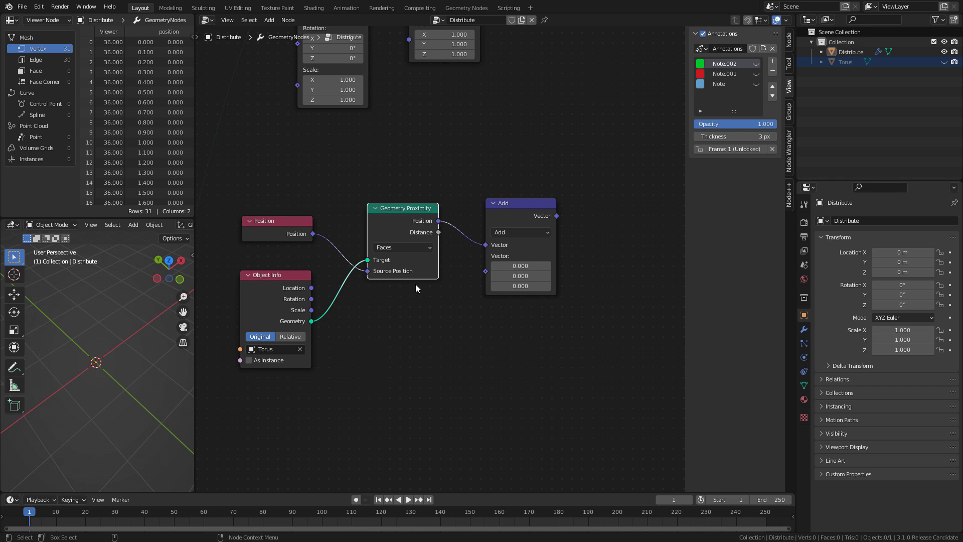
pyautogui.moveTo(312, 233); pyautogui.dragTo(485, 256)
pyautogui.click(472, 307)
pyautogui.moveTo(515, 211); pyautogui.dragTo(516, 223)
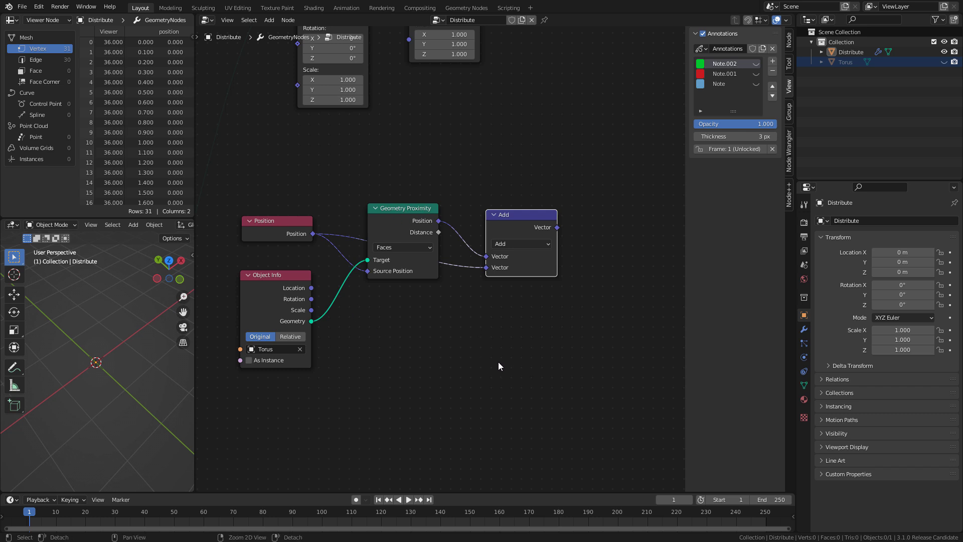
# - Add a Transfer Attribute node below the Add node and set its data type to Vector
pyautogui.moveTo(497, 353); pyautogui.dragTo(486, 312, button='middle')
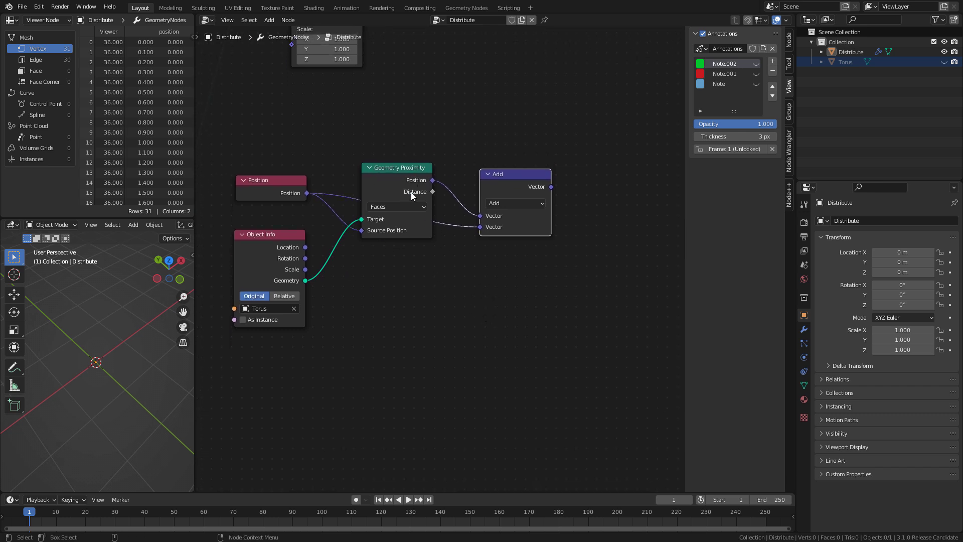
pyautogui.click(458, 357)
pyautogui.hotkey('shift', 'a')
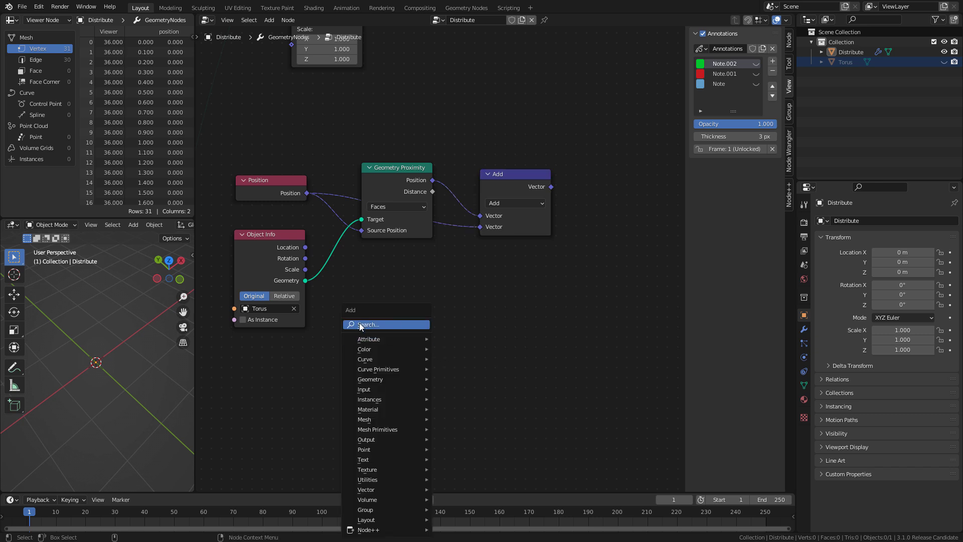
pyautogui.click(360, 324)
pyautogui.write('transfer')
pyautogui.press('Return')
pyautogui.click(521, 300)
pyautogui.click(494, 305)
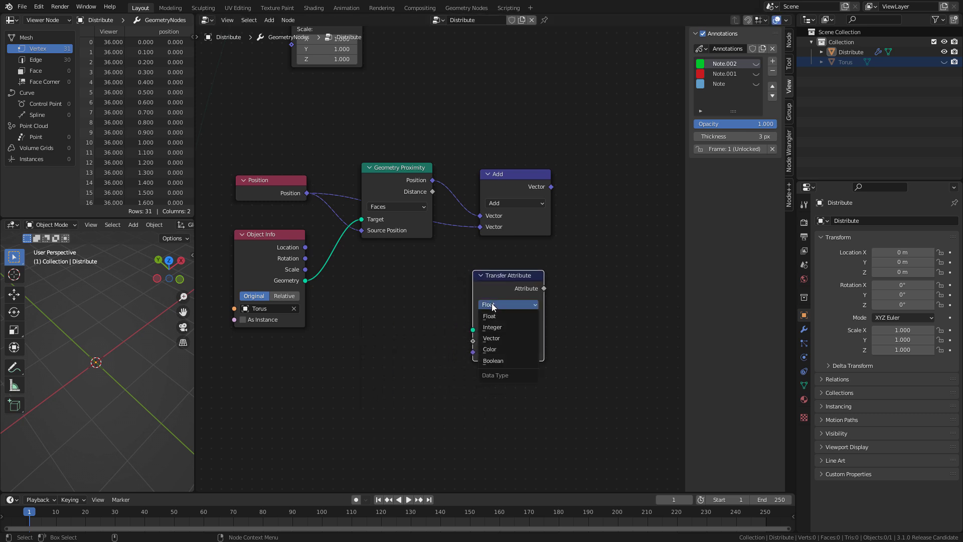
pyautogui.click(492, 339)
# - Add a Normal node and connect it to the Transfer Attribute node's Attribute input
pyautogui.hotkey('shift', 'a')
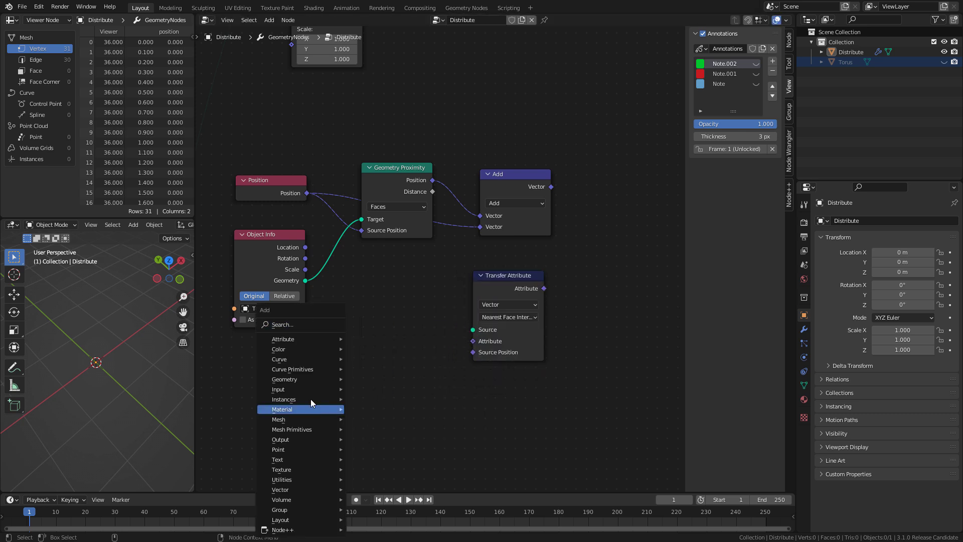
pyautogui.click(290, 324)
pyautogui.write('norma')
pyautogui.press('Return')
pyautogui.click(352, 354)
pyautogui.moveTo(397, 382); pyautogui.dragTo(472, 342)
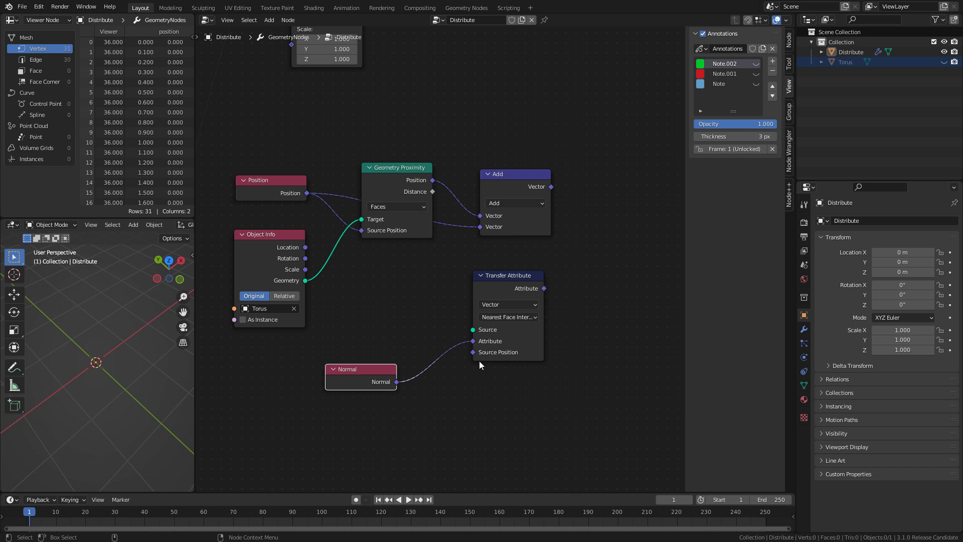
# - Connect Object Info's Geometry to Transfer Attribute's Source and Geometry Proximity's Position to its Source Position, adjusting the Transfer Attribute node's placement slightly
pyautogui.moveTo(306, 282); pyautogui.dragTo(479, 330)
pyautogui.moveTo(433, 184); pyautogui.dragTo(473, 352)
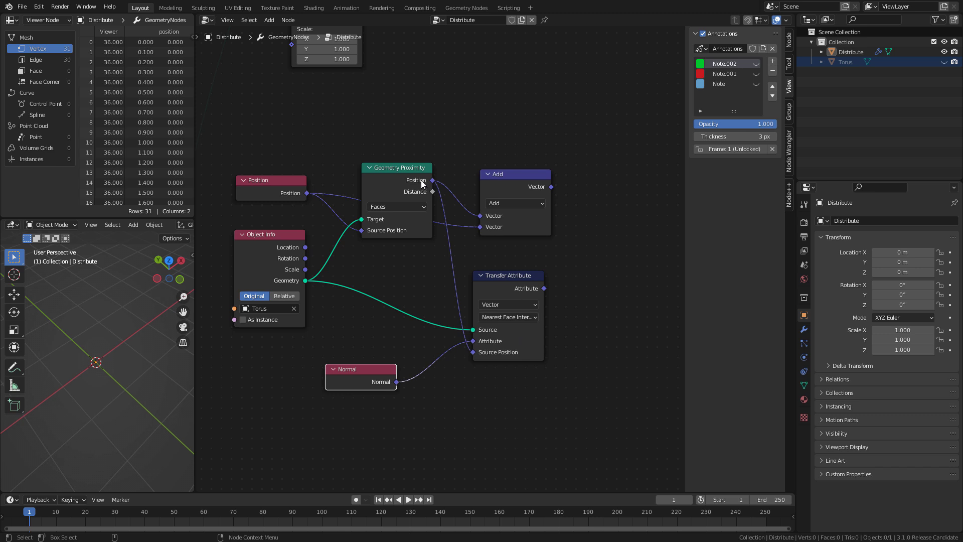
pyautogui.keyDown('alt'); pyautogui.moveTo(539, 306); pyautogui.dragTo(410, 304, button='middle'); pyautogui.keyUp('alt')
pyautogui.moveTo(399, 278); pyautogui.dragTo(411, 282)
# - Duplicate the Add vector math node, place the copy beside it and set its operation to Dot Product
pyautogui.keyDown('alt'); pyautogui.moveTo(499, 282); pyautogui.dragTo(527, 282, button='middle'); pyautogui.keyUp('alt')
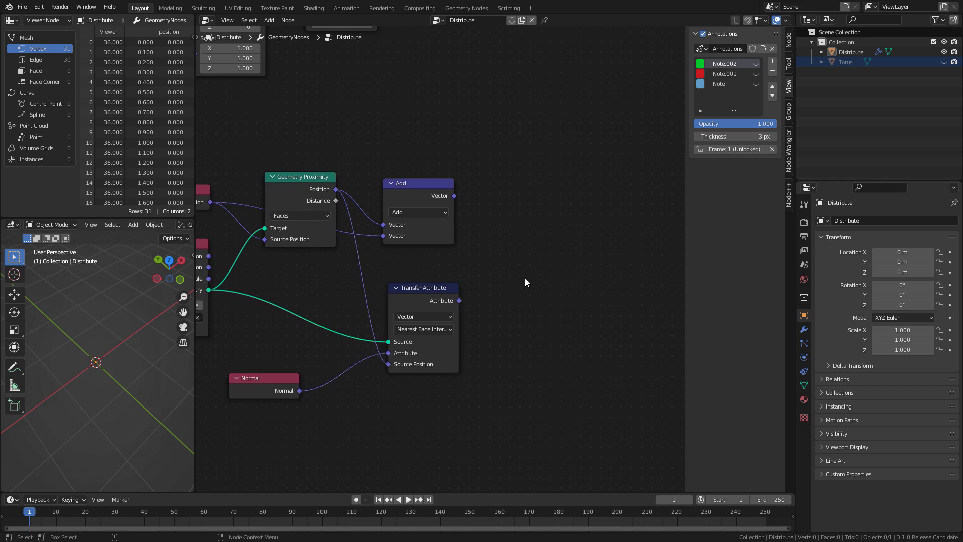
pyautogui.click(416, 188)
pyautogui.hotkey('shift', 'd')
pyautogui.click(563, 260)
pyautogui.click(547, 244)
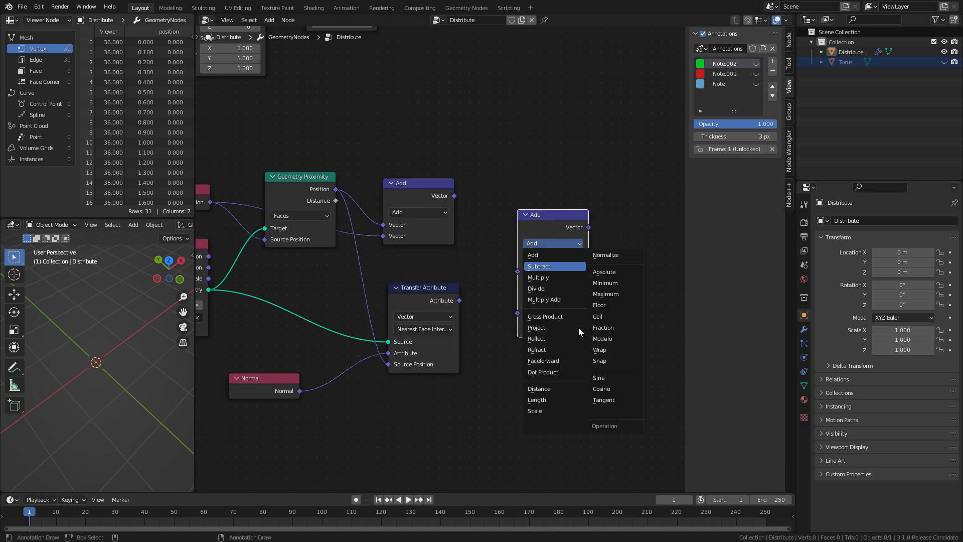
pyautogui.click(531, 372)
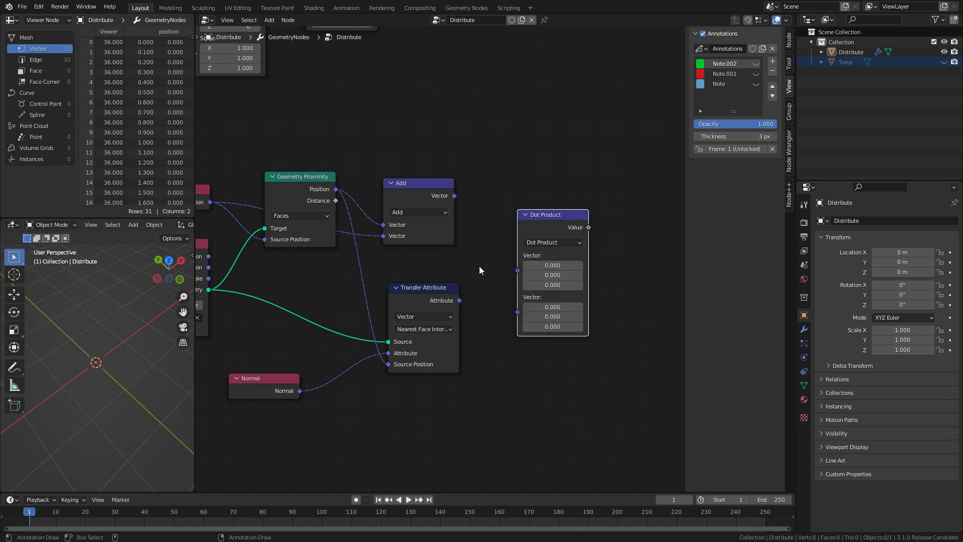
# - Connect the Add node's Vector and Transfer Attribute's Attribute to the Dot Product inputs and move the Dot Product node closer
pyautogui.moveTo(454, 196); pyautogui.dragTo(517, 270)
pyautogui.moveTo(459, 300); pyautogui.dragTo(535, 275)
pyautogui.moveTo(554, 217); pyautogui.dragTo(529, 217)
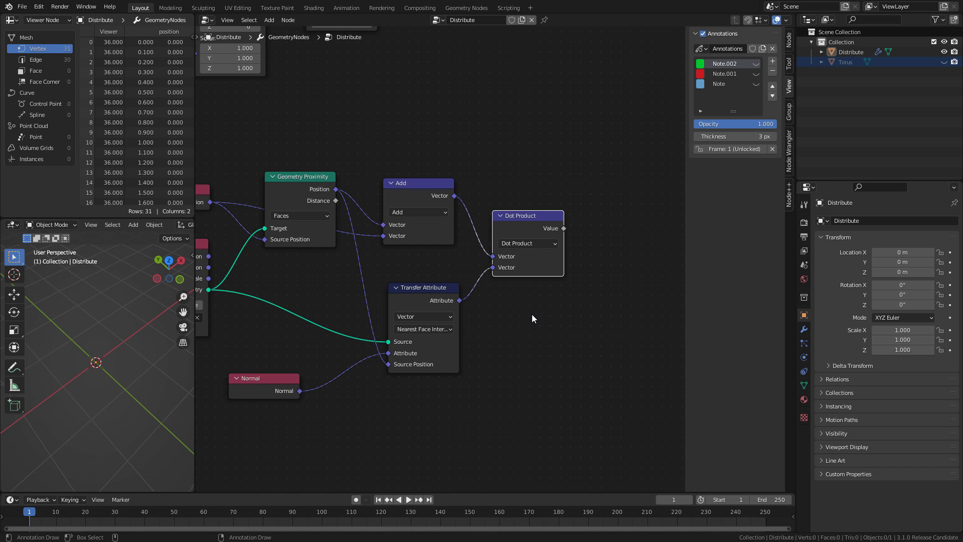
pyautogui.click(535, 319)
# - Add a Greater Than compare node after Dot Product and set its operation to Greater Than or Equal
pyautogui.moveTo(540, 336); pyautogui.dragTo(417, 325, button='middle')
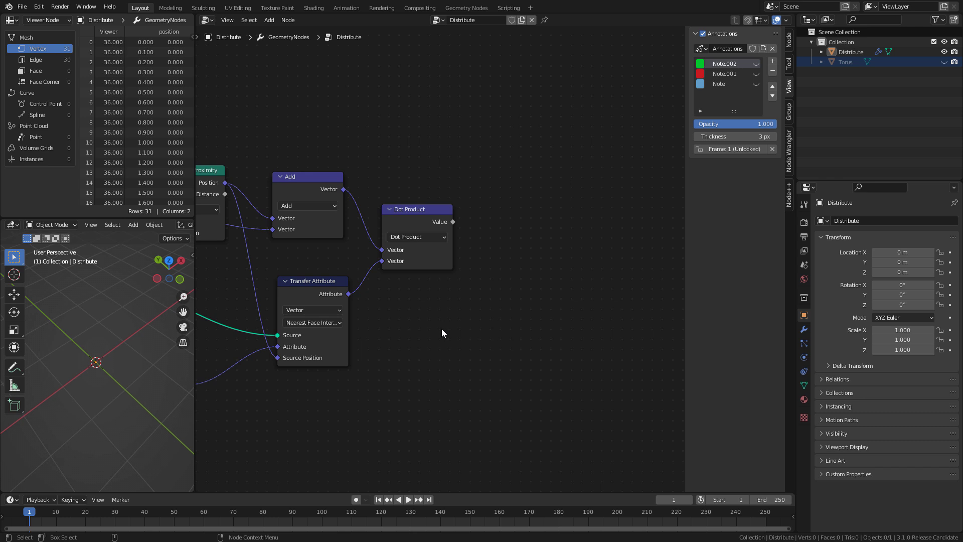
pyautogui.hotkey('shift', 'a')
pyautogui.write('greater')
pyautogui.press('Return')
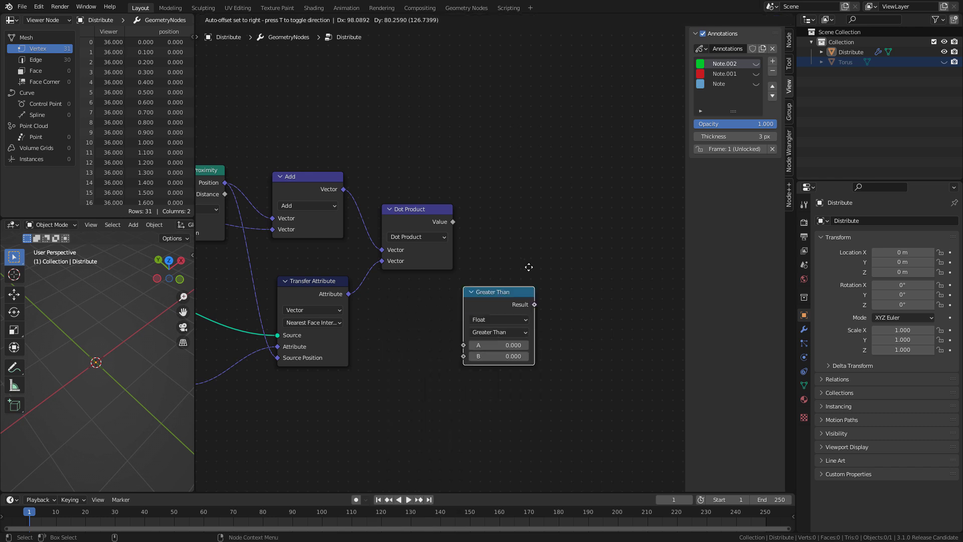
pyautogui.click(532, 227)
pyautogui.moveTo(534, 221); pyautogui.dragTo(527, 217)
pyautogui.click(521, 256)
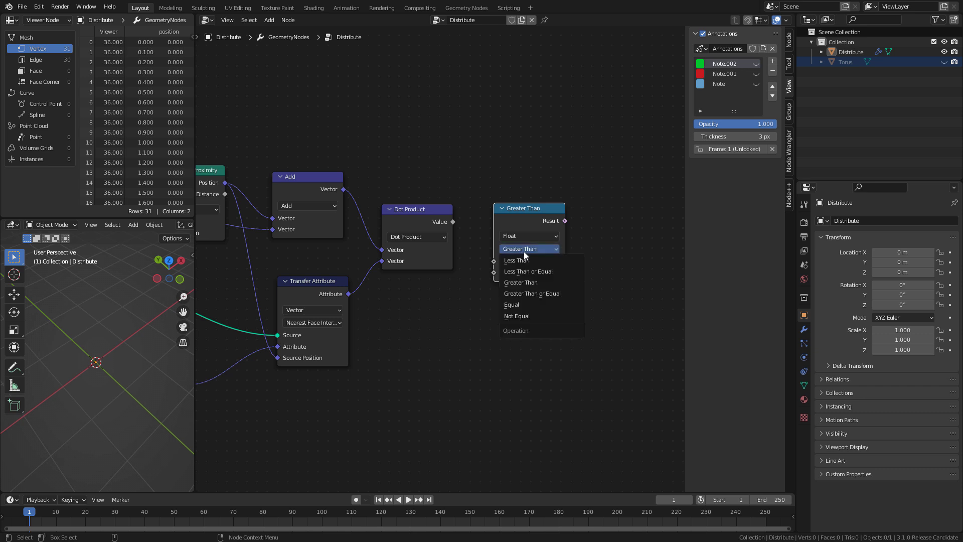
pyautogui.click(546, 291)
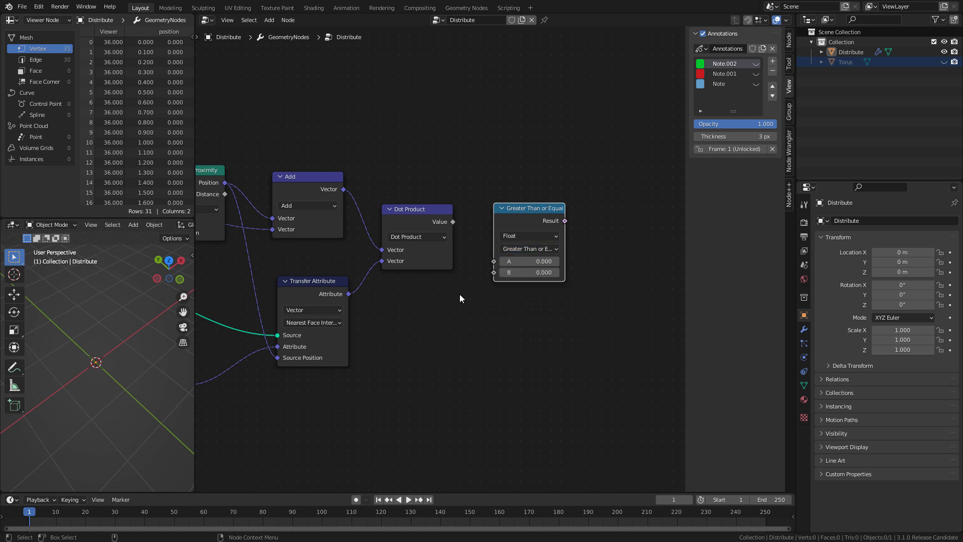
# - Connect Dot Product's Value to the compare node's A input and its Result to Delete Geometry's Selection
pyautogui.moveTo(452, 221); pyautogui.dragTo(493, 261)
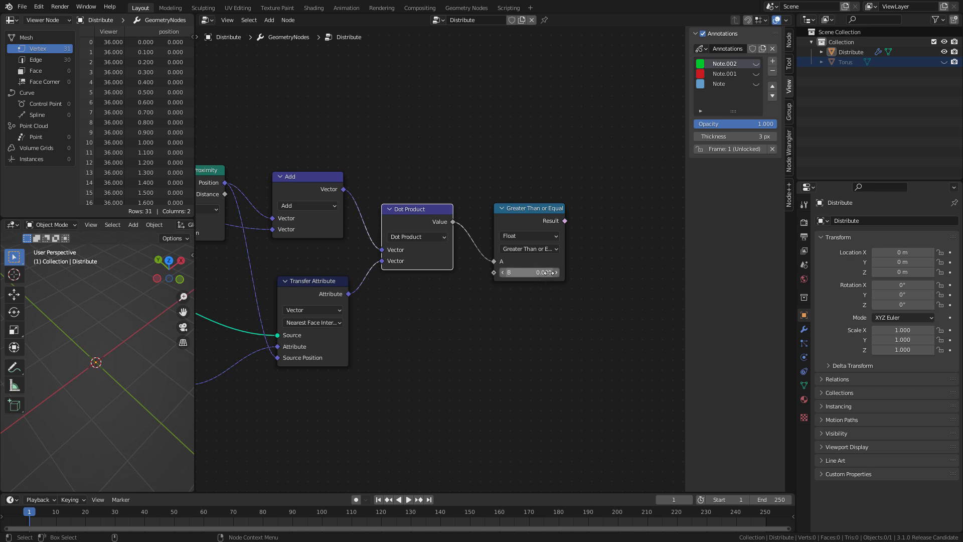
pyautogui.scroll(-2, 477, 346)
pyautogui.scroll(1, 501, 316)
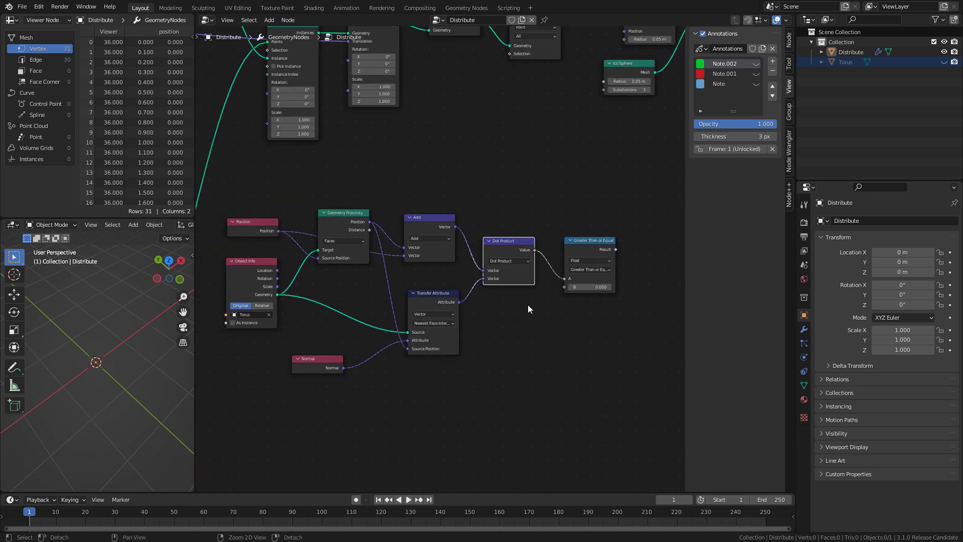
pyautogui.keyDown('alt'); pyautogui.moveTo(529, 310); pyautogui.dragTo(526, 322, button='right'); pyautogui.keyUp('alt')
pyautogui.keyDown('alt'); pyautogui.moveTo(526, 322); pyautogui.dragTo(503, 360, button='middle'); pyautogui.keyUp('alt')
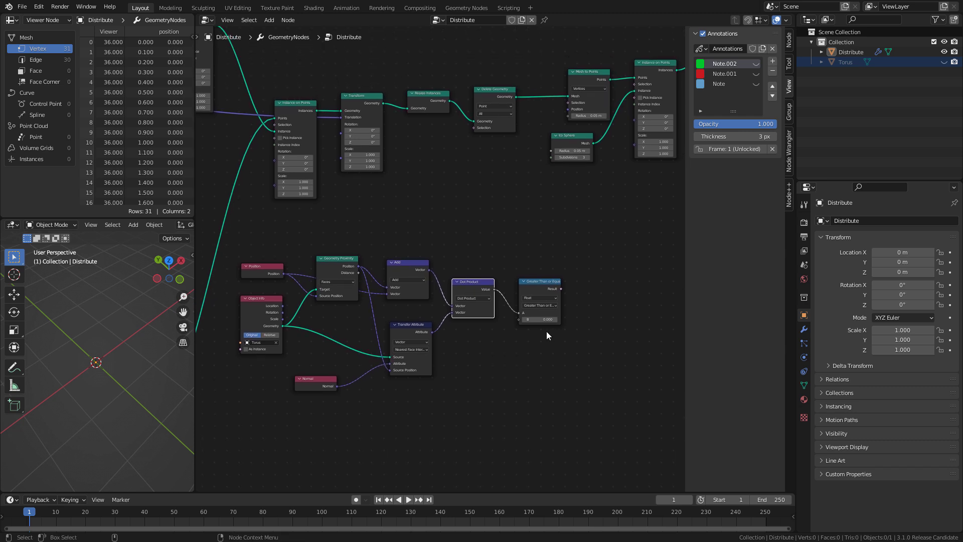
pyautogui.click(561, 289)
pyautogui.moveTo(561, 289); pyautogui.dragTo(473, 128)
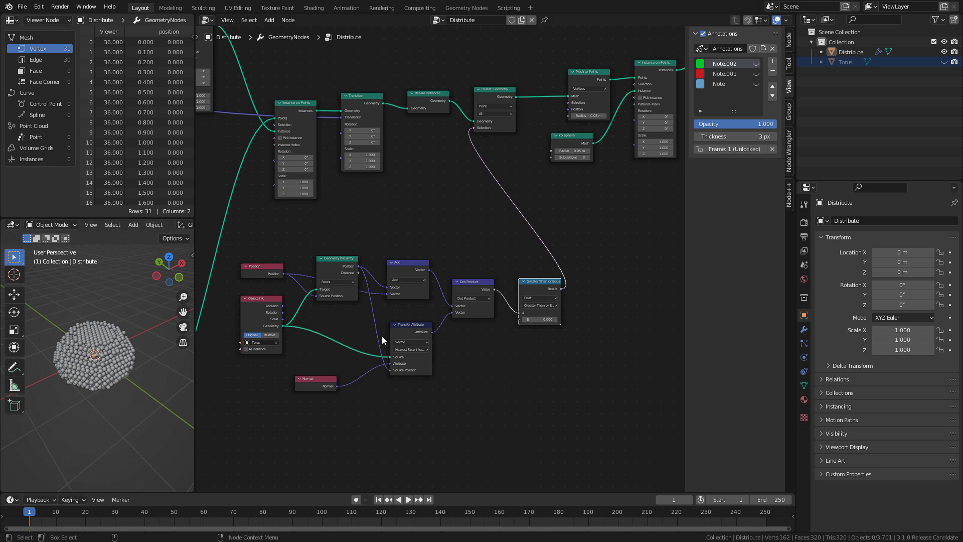
# - Set the operation of the vector math node fed by Geometry Proximity and Position to Subtract
pyautogui.scroll(2, 397, 245)
pyautogui.moveTo(408, 231); pyautogui.dragTo(466, 183, button='middle')
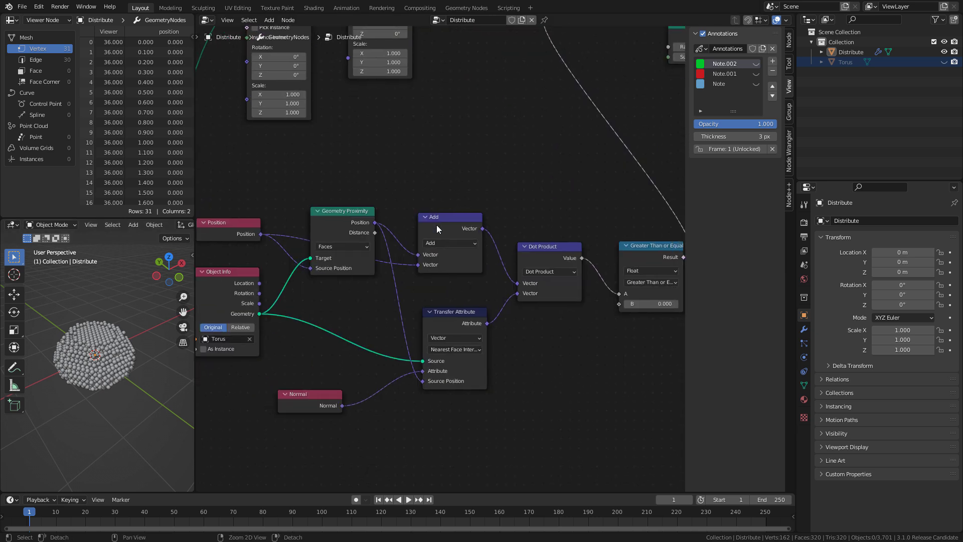
pyautogui.click(439, 243)
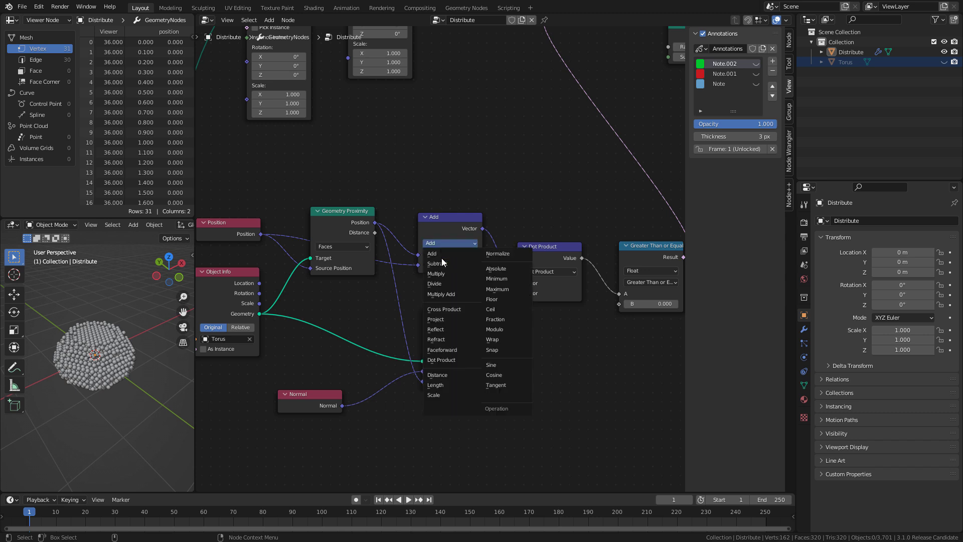
pyautogui.click(443, 260)
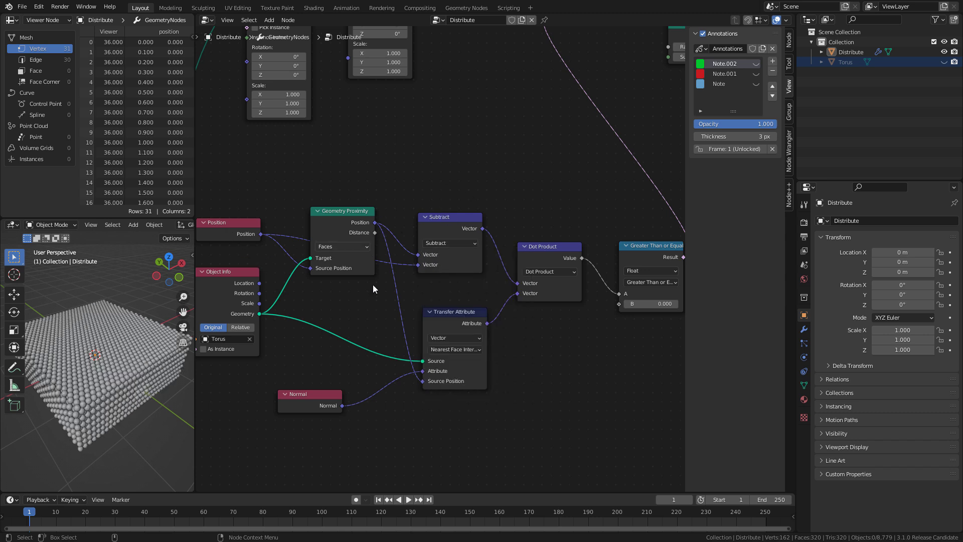
# - Set the compare node's operation to Less Than or Equal and check the sphere packing from above in the 3D viewport
pyautogui.moveTo(604, 357); pyautogui.dragTo(483, 350, button='middle')
pyautogui.click(523, 276)
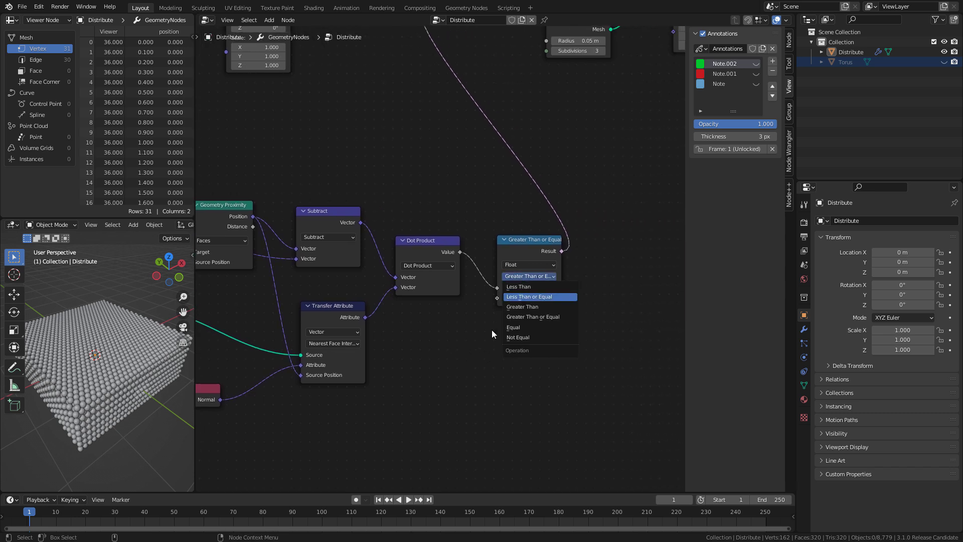
pyautogui.click(517, 296)
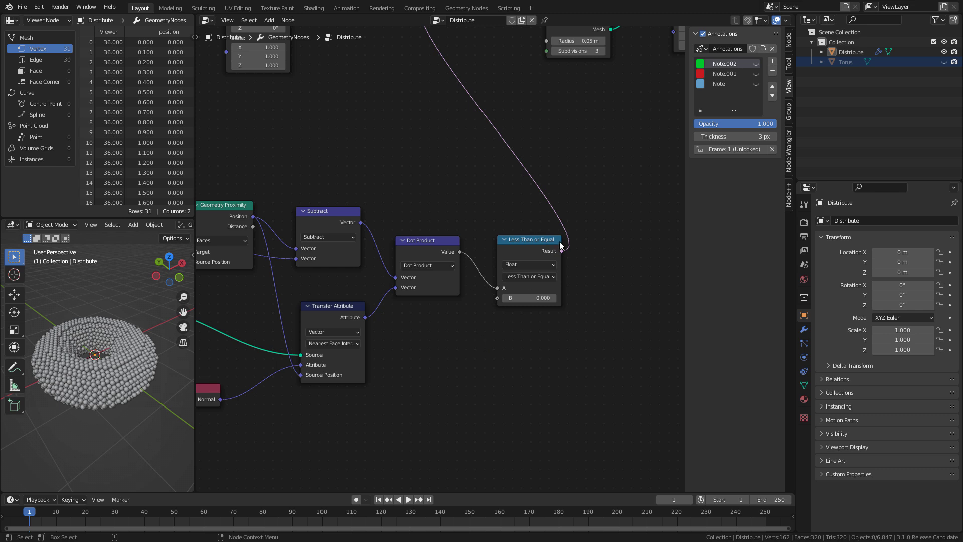
pyautogui.moveTo(132, 375); pyautogui.dragTo(144, 406, button='middle')
pyautogui.click(130, 372)
pyautogui.scroll(3, 130, 372)
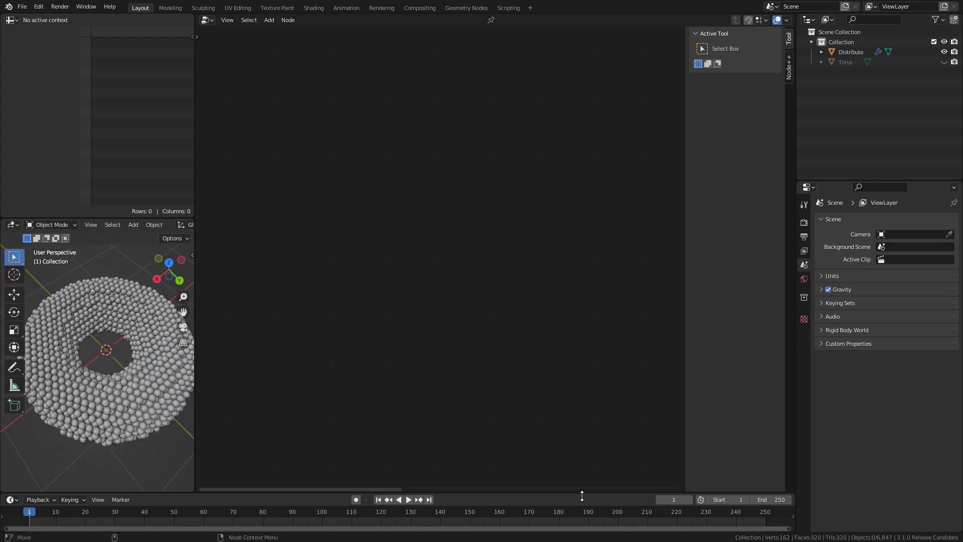